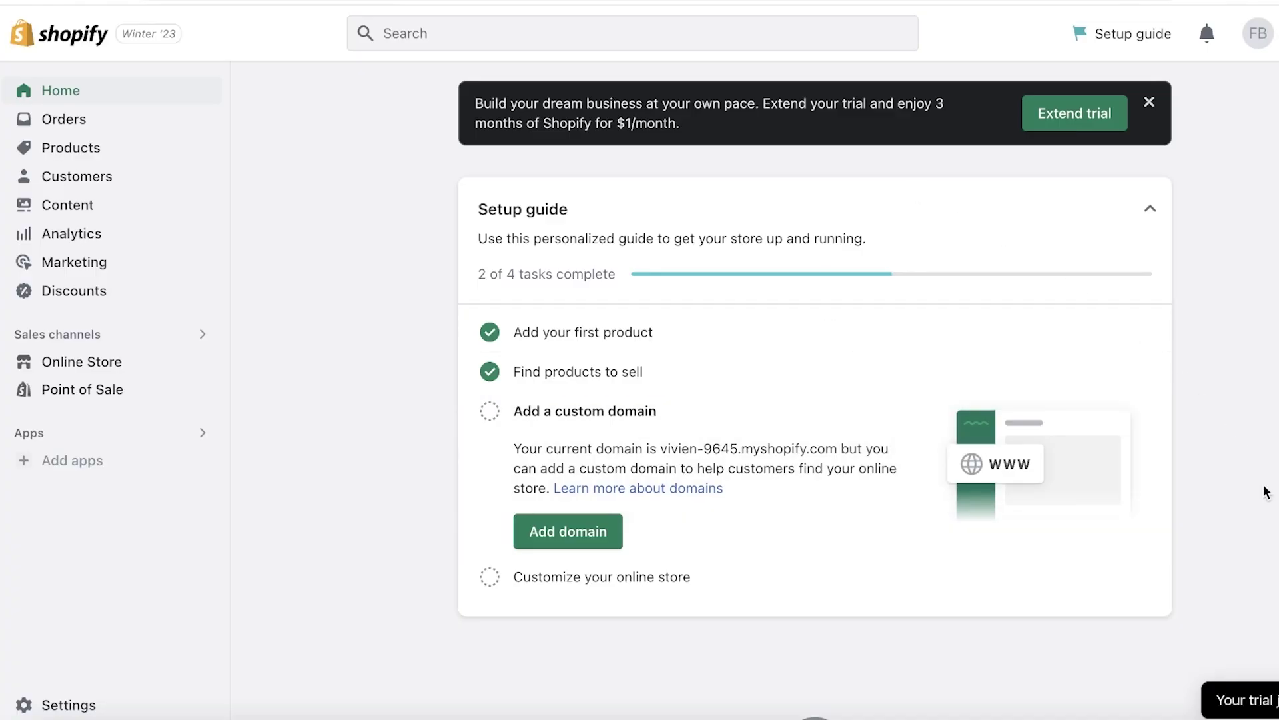
Step: Start a new product from the Products page and scroll through the blank form
left_click(124, 153)
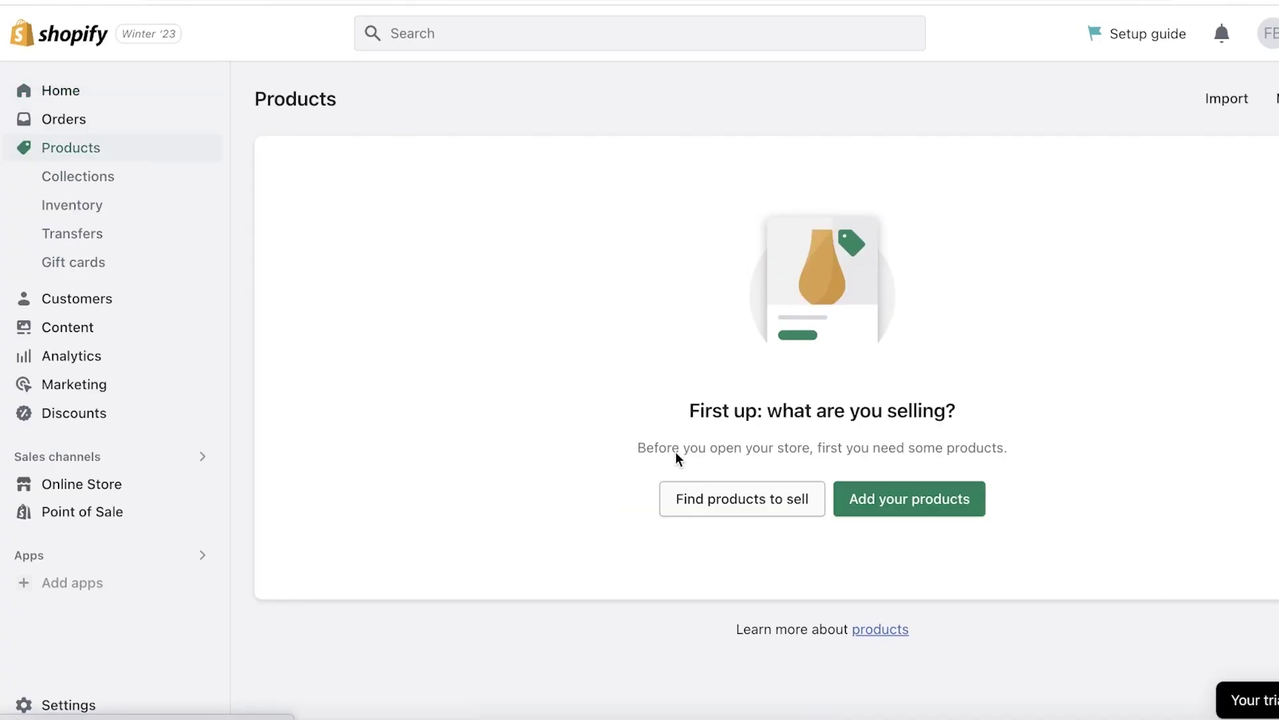
left_click(893, 515)
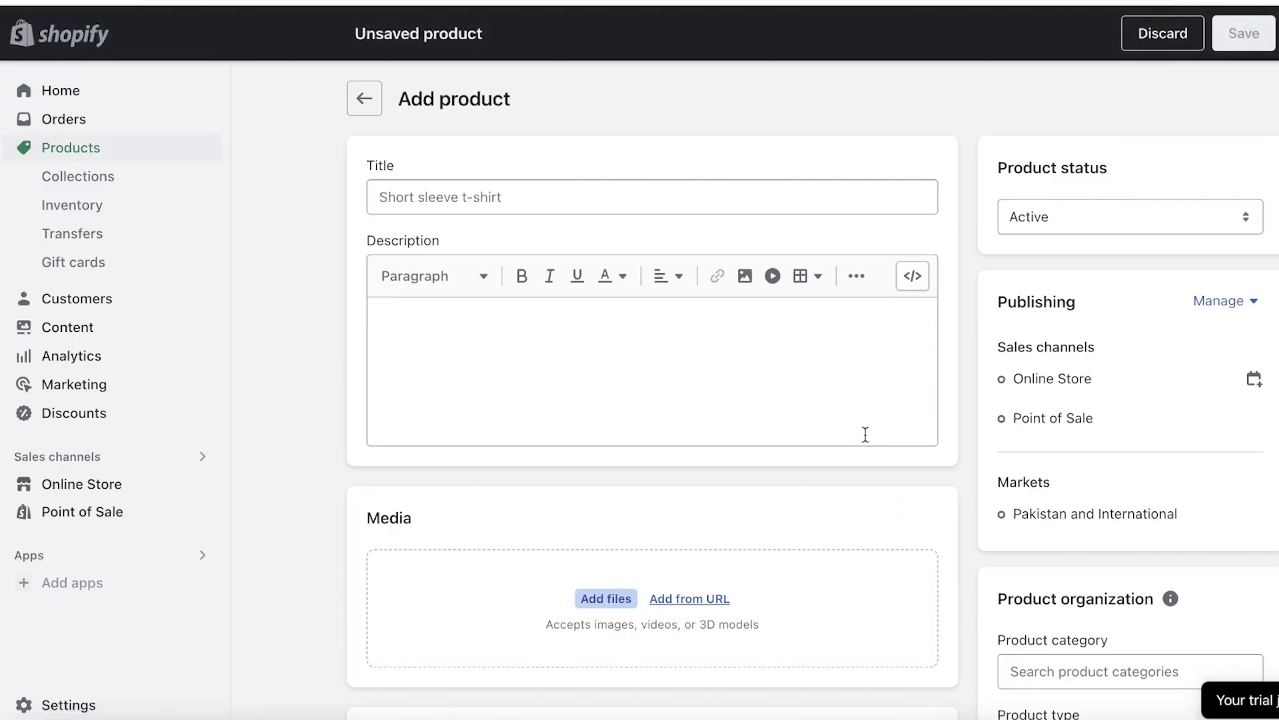
scroll(870, 432, "down", 3)
scroll(587, 372, "down", 4)
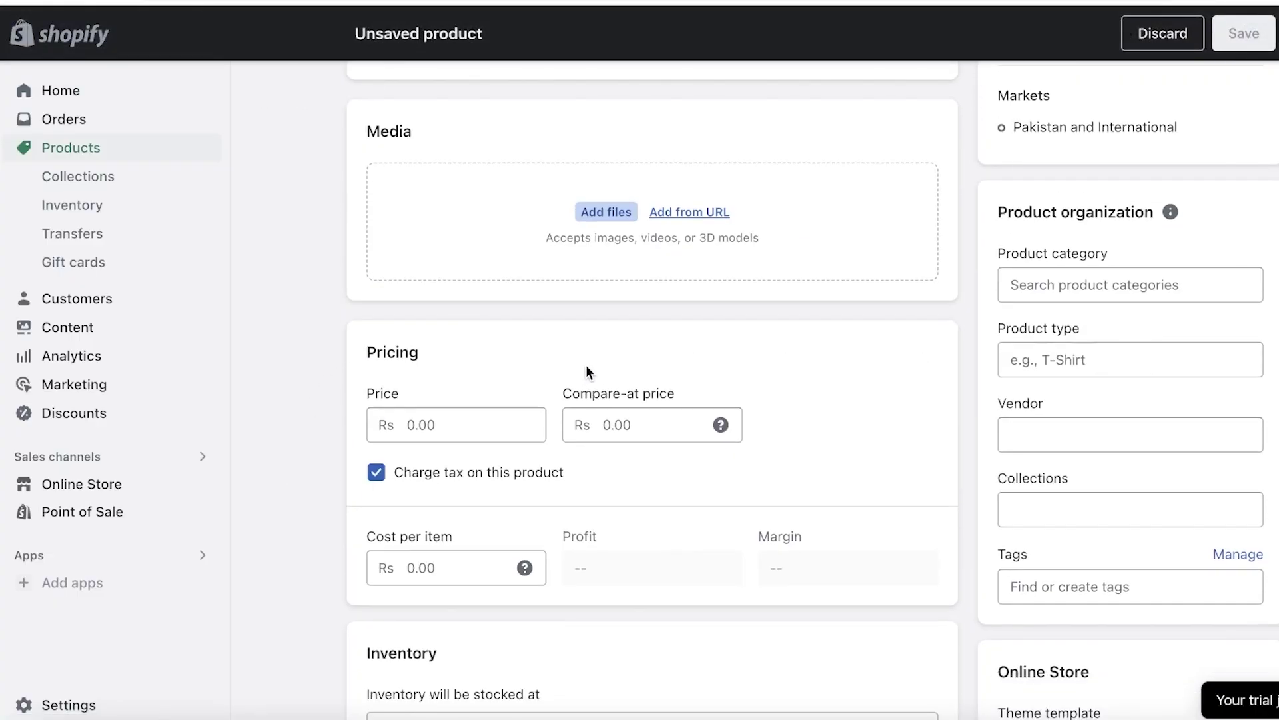
scroll(734, 321, "down", 8)
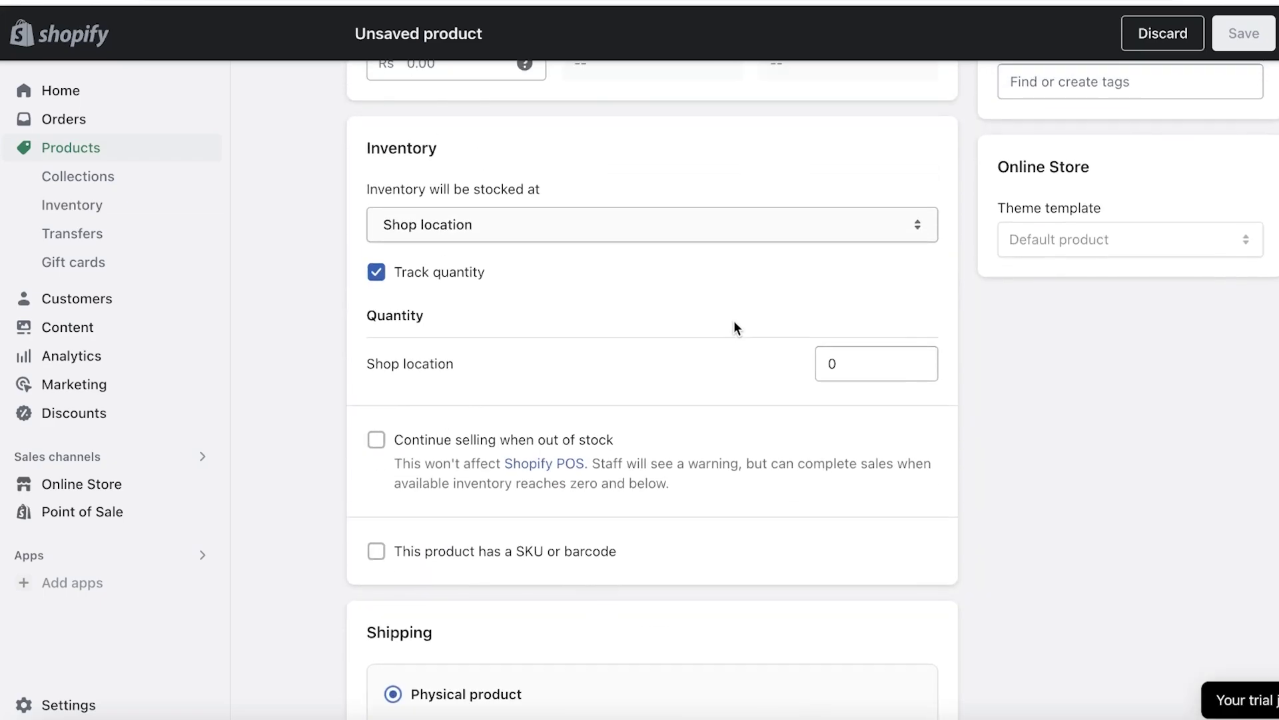
scroll(734, 321, "up", 2)
scroll(738, 315, "down", 8)
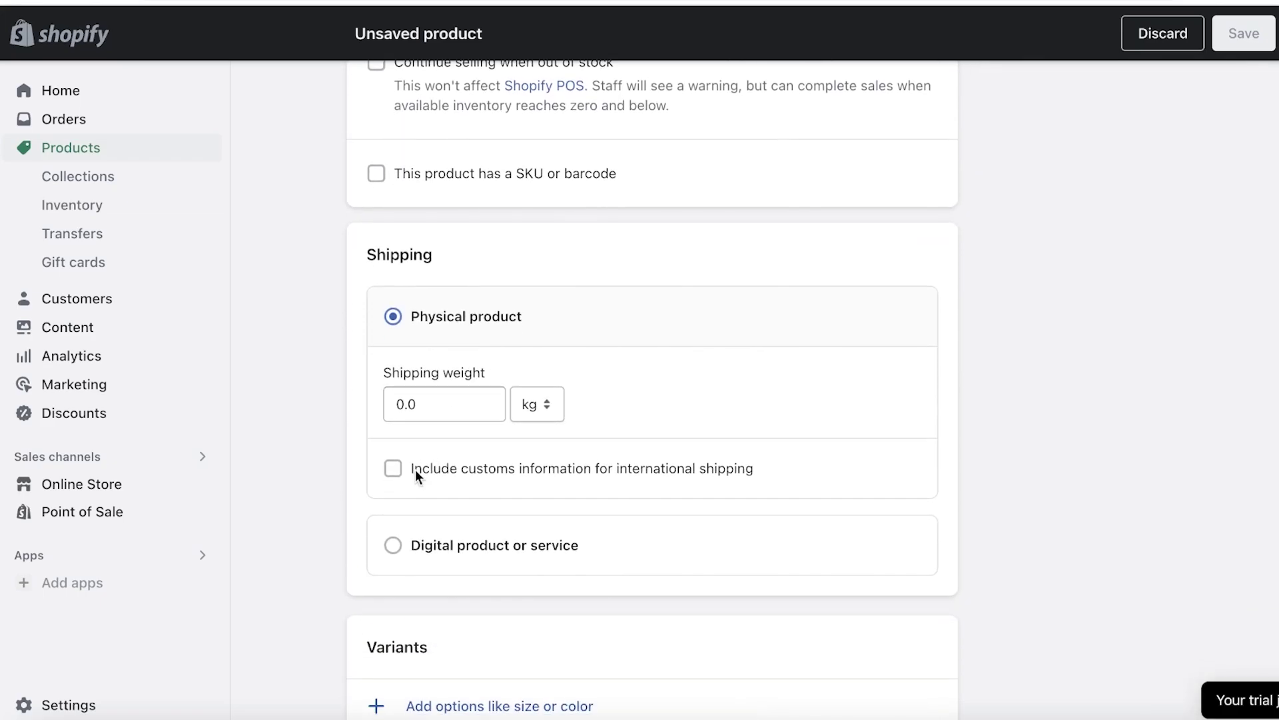
Step: Toggle the product to digital and back to physical, leaving it unsaved
left_click(530, 545)
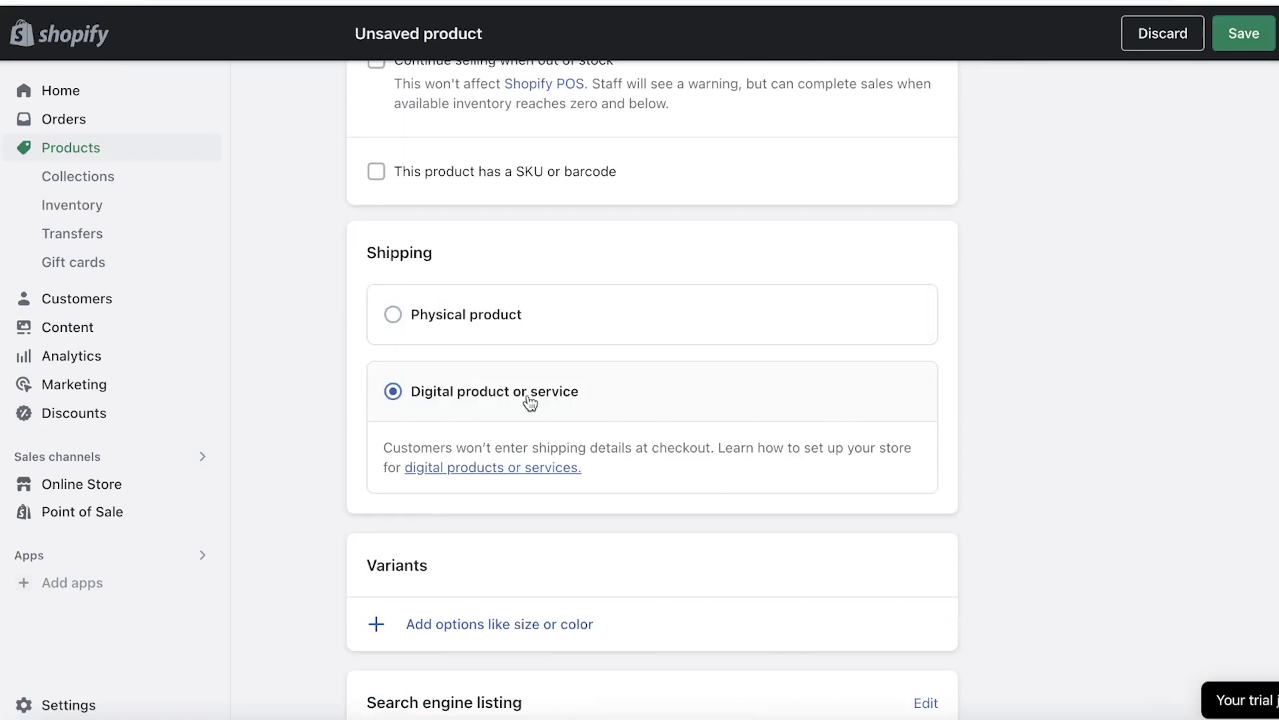
left_click(392, 315)
scroll(971, 345, "down", 4)
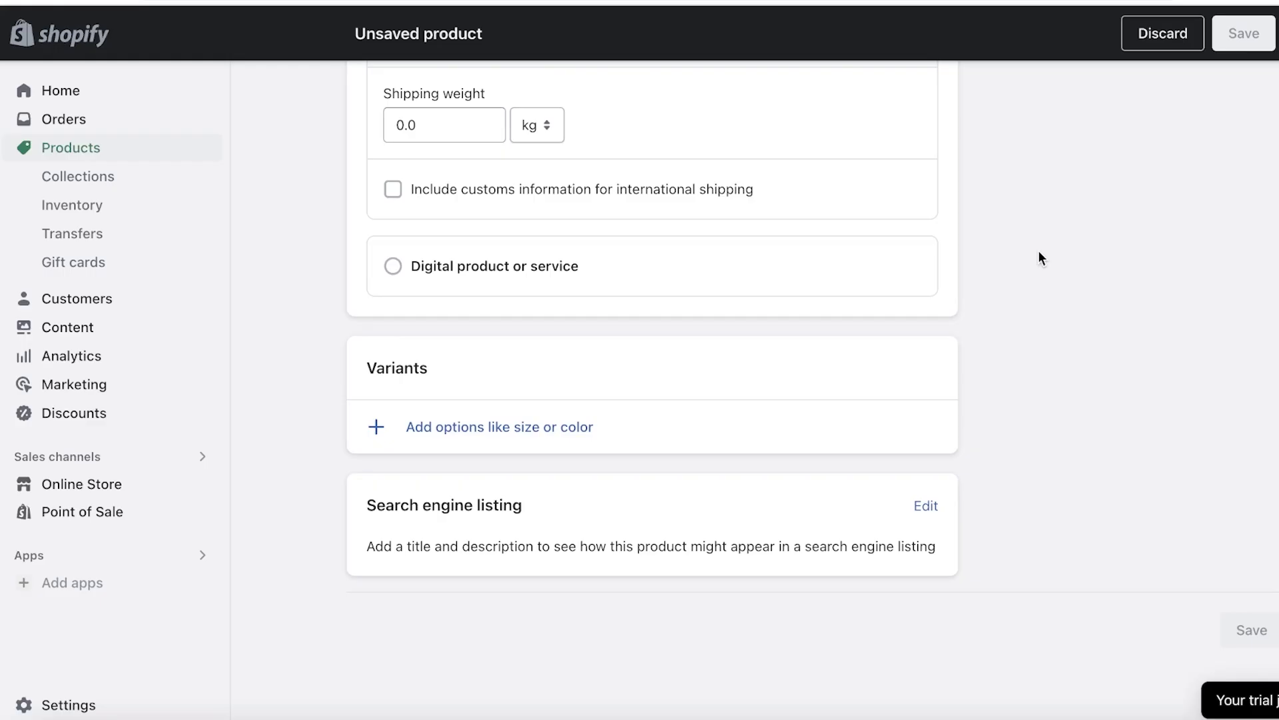
scroll(1041, 258, "up", 10)
Step: Go from Orders back Home, then to Settings > Apps and sales channels
left_click(27, 114)
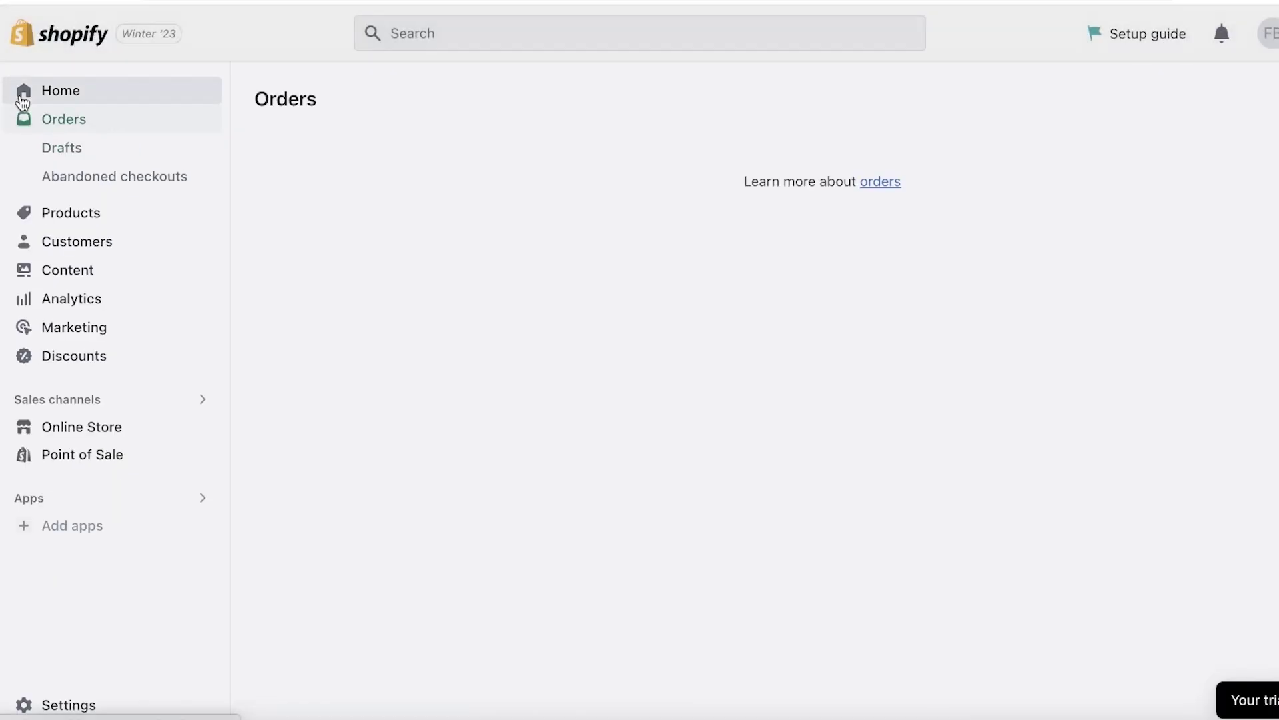
left_click(24, 100)
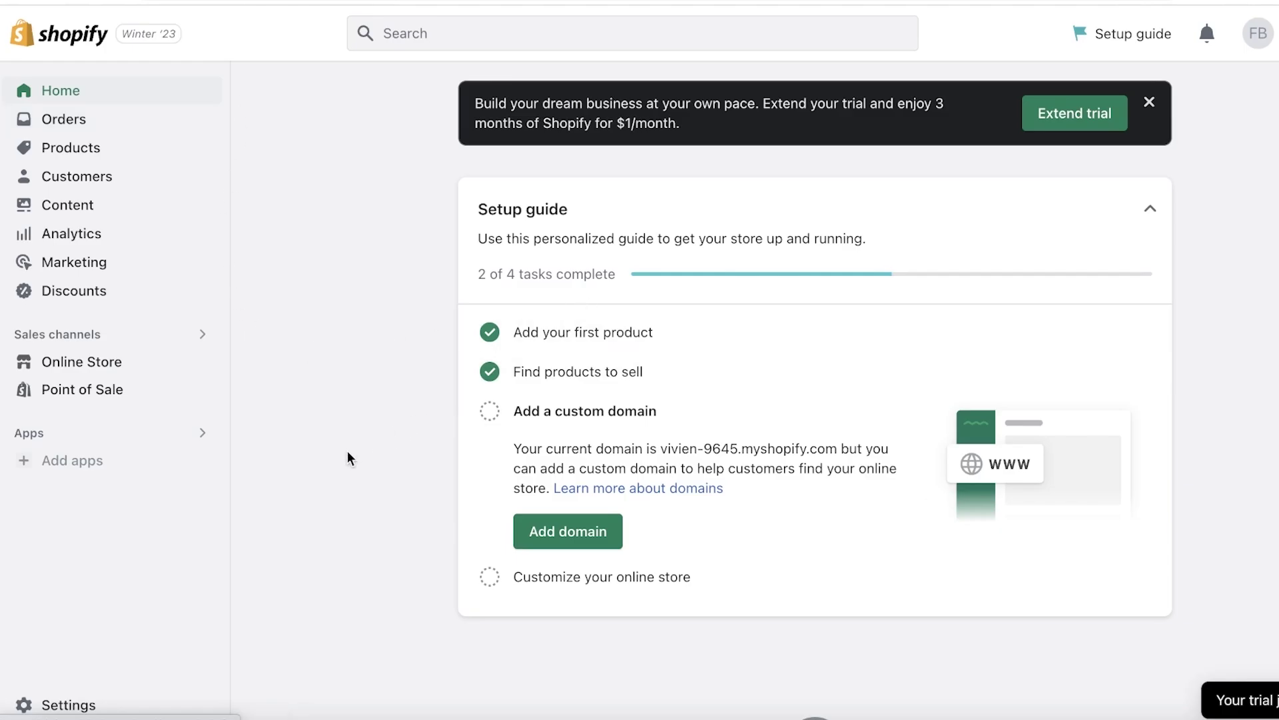
left_click(114, 714)
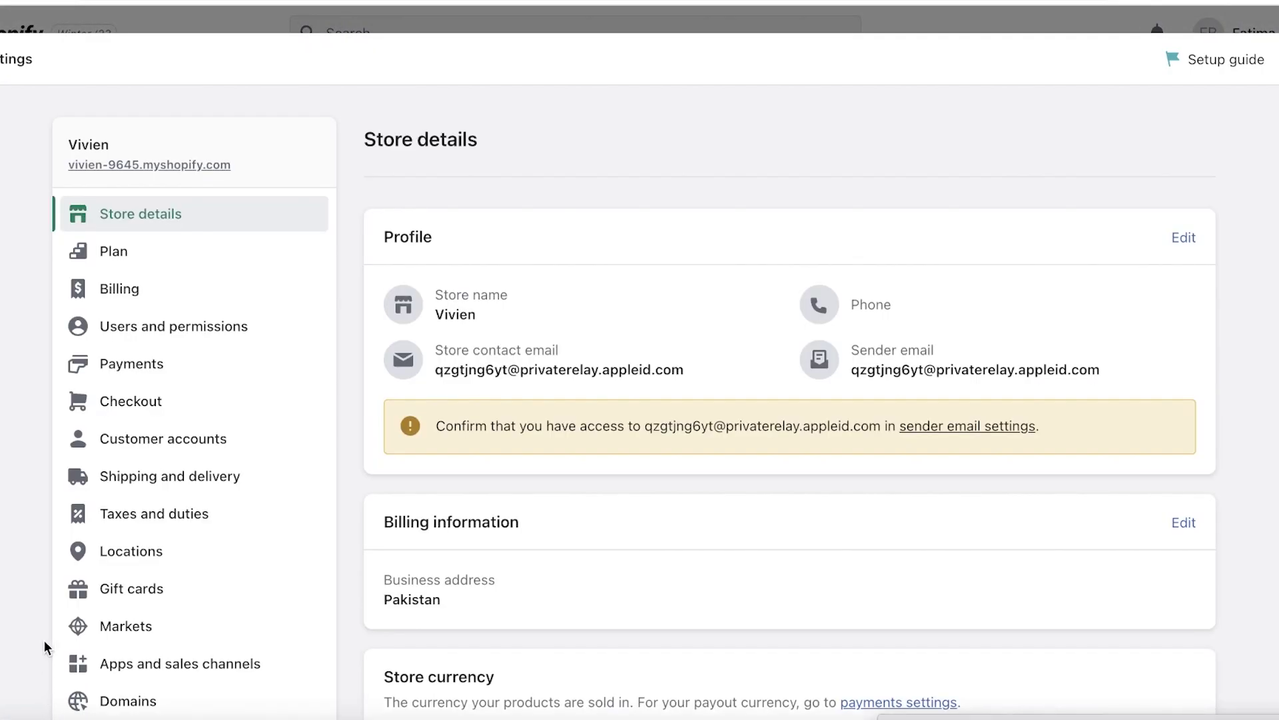
scroll(134, 642, "down", 1)
left_click(136, 655)
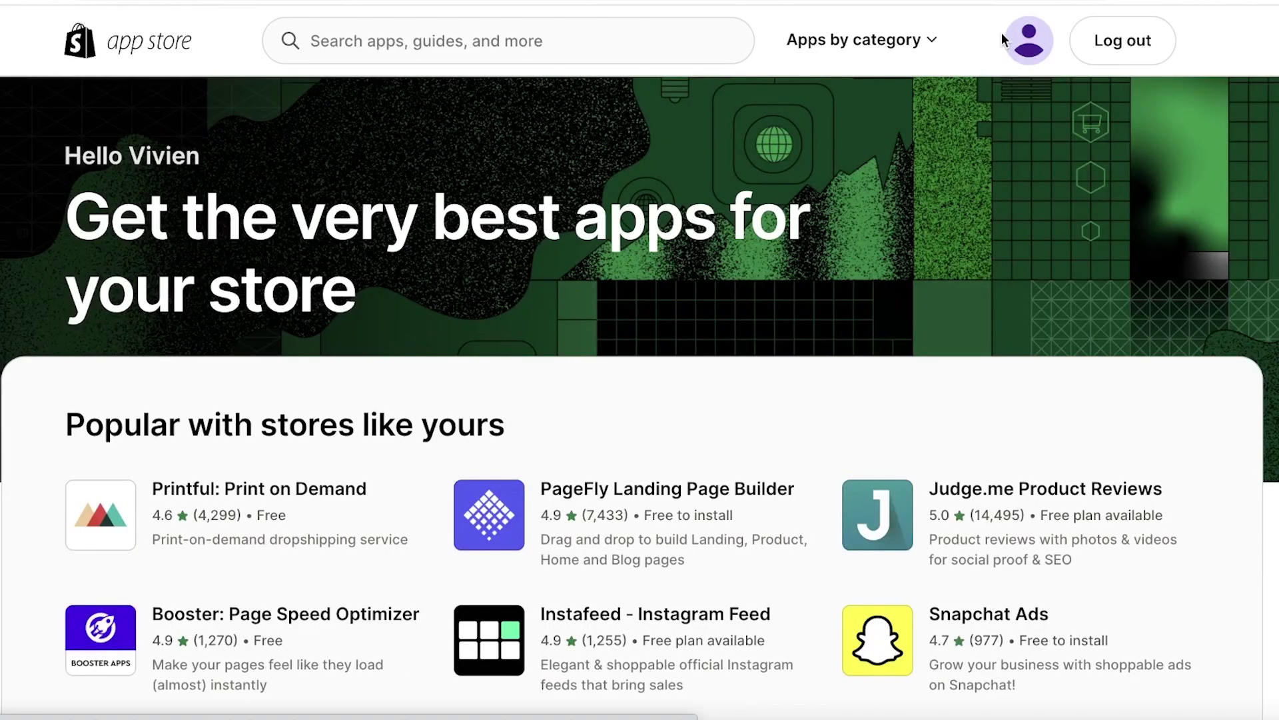
Step: Search the App Store for 'subscription' and view the Appstle Subscriptions details
left_click(686, 48)
left_click(372, 97)
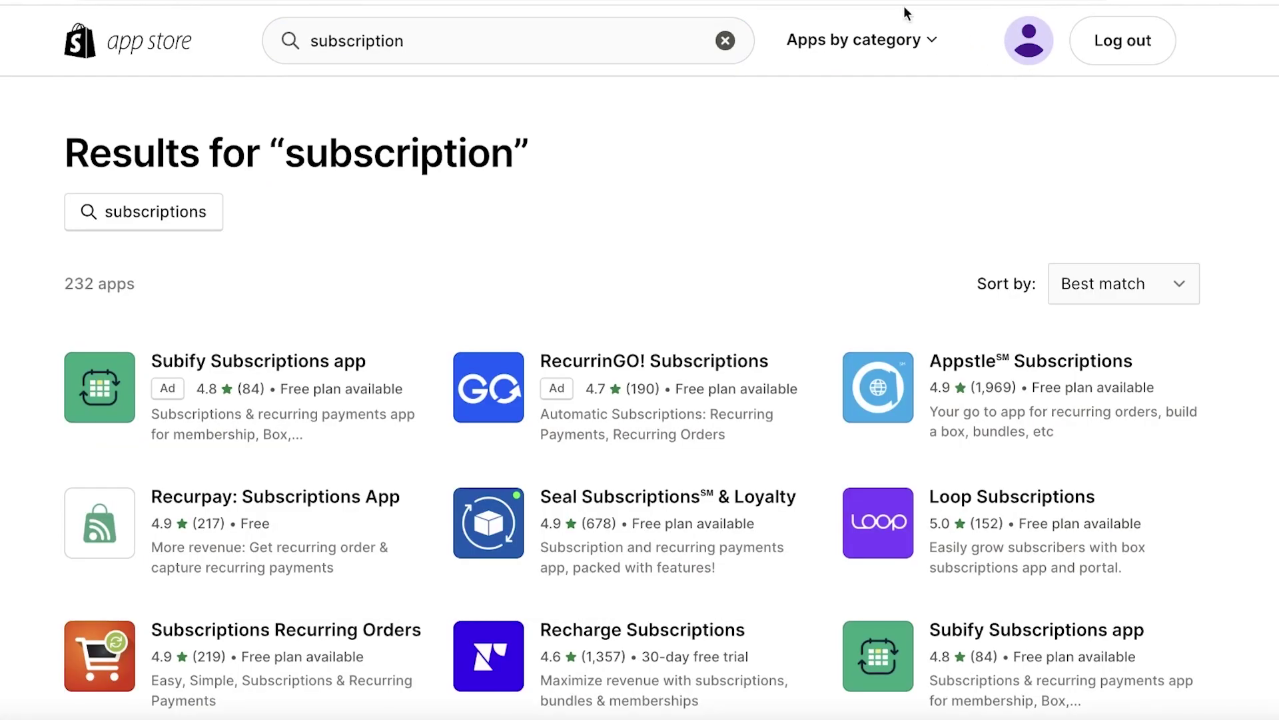
scroll(777, 240, "down", 1)
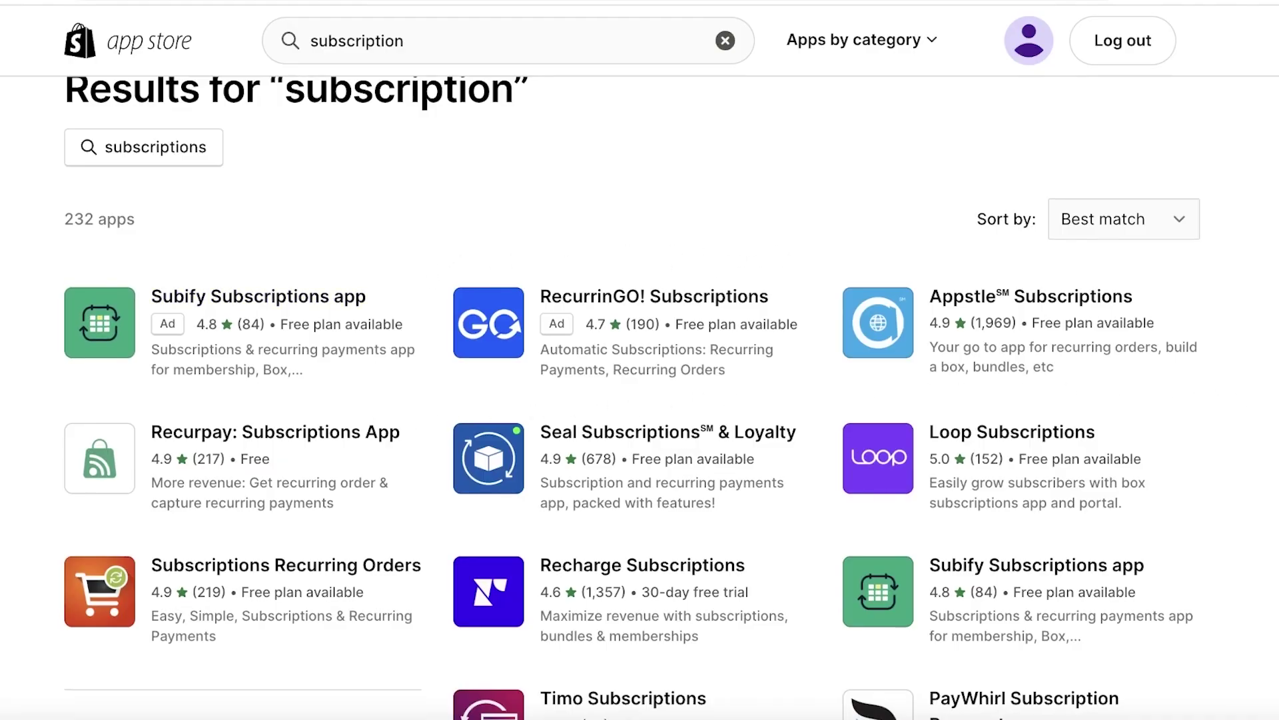
scroll(571, 405, "down", 1)
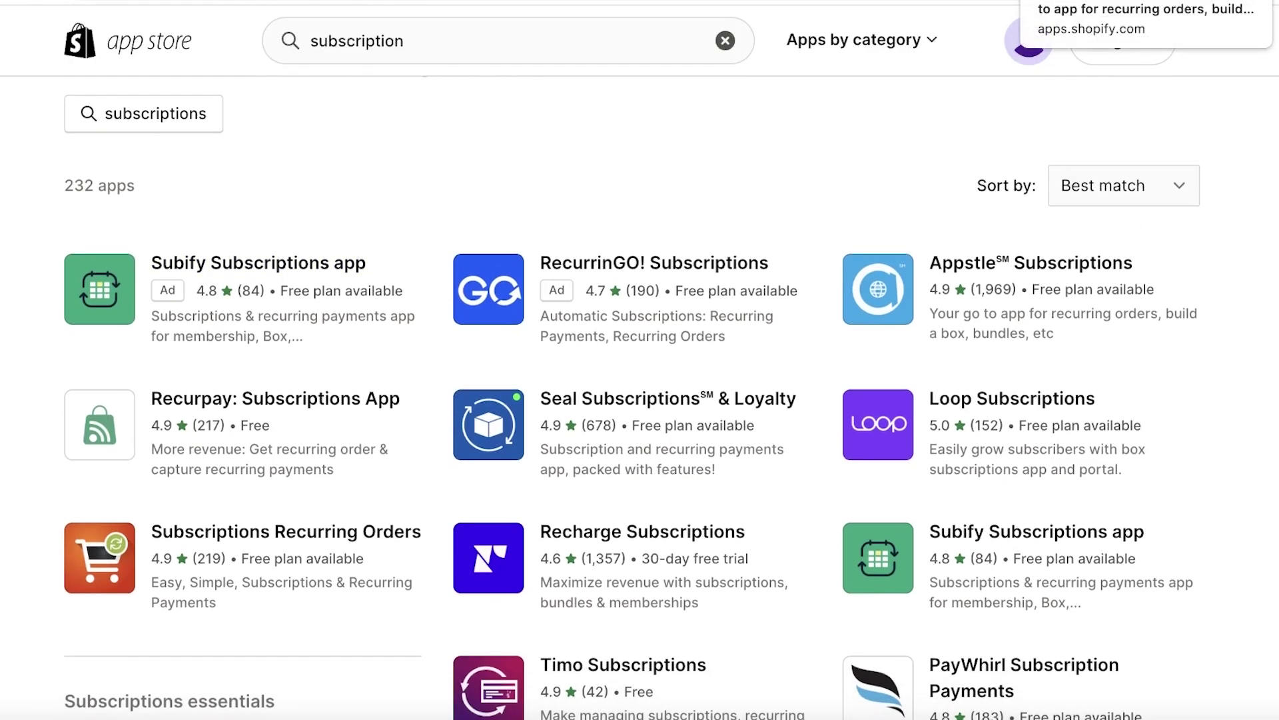
left_click(899, 276)
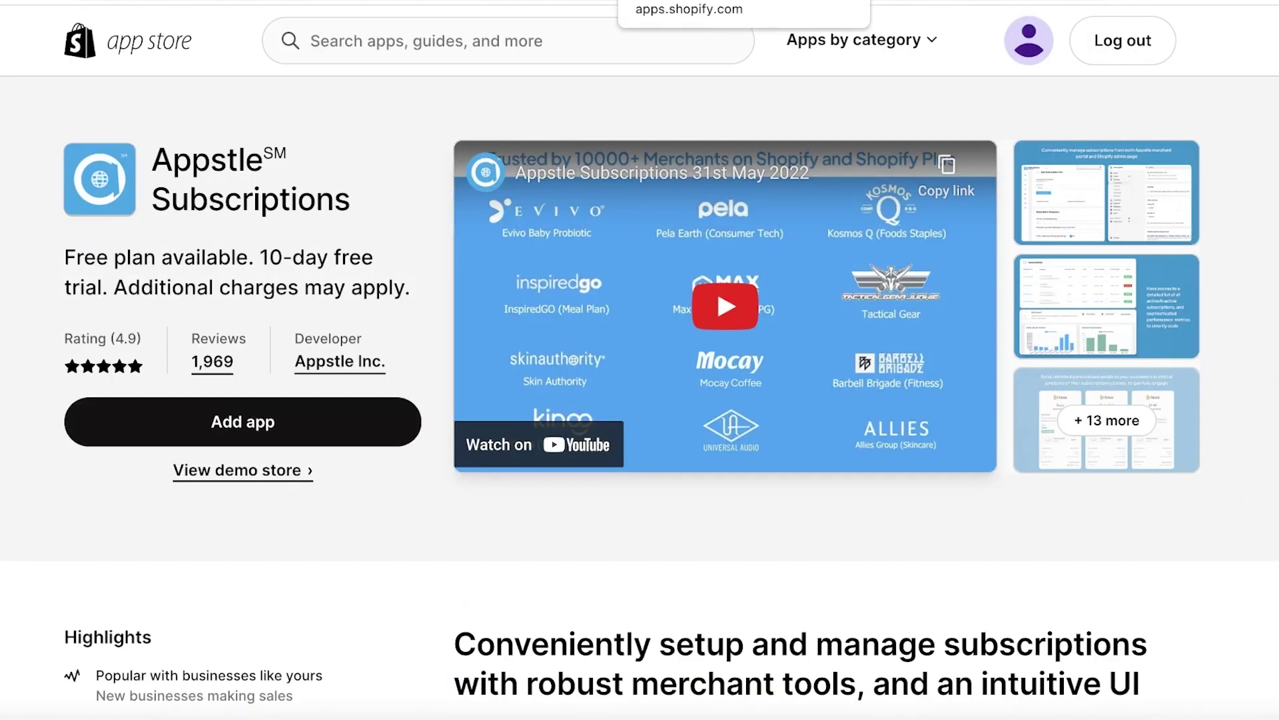
key("alt+Left")
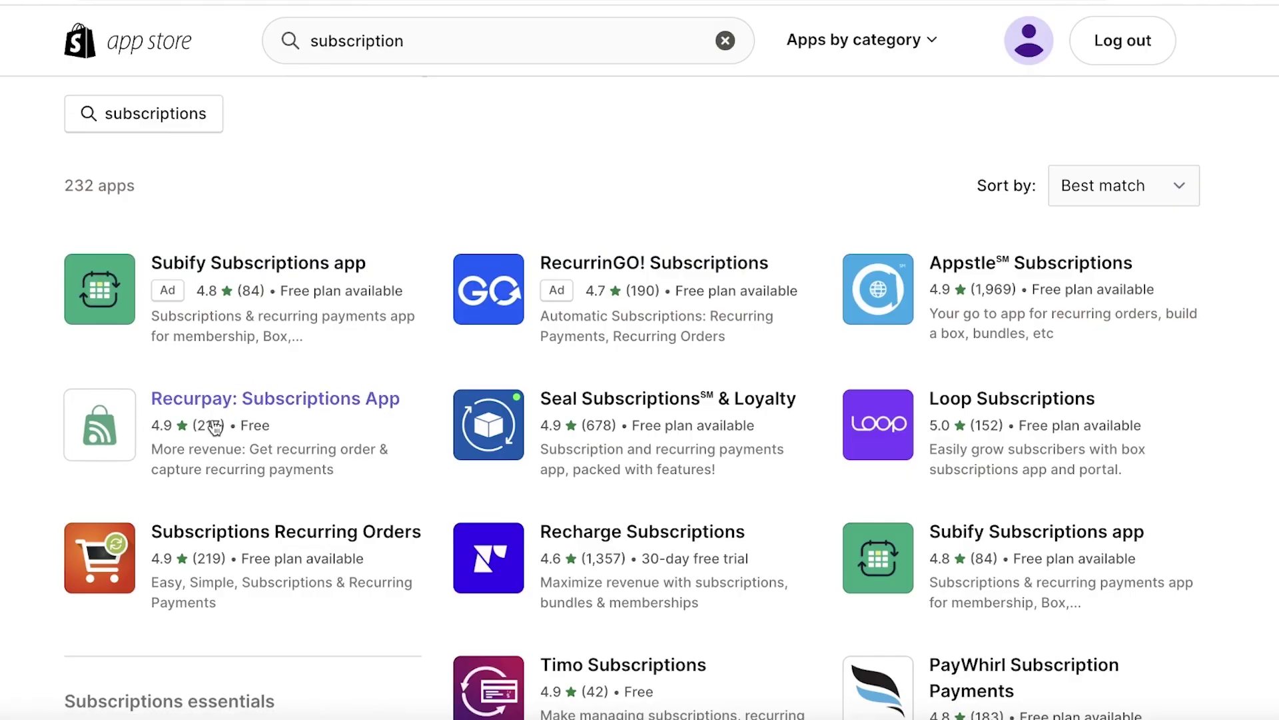
Step: Compare with the Recurpay: Subscriptions App listing before returning to Appstle
left_click(241, 433)
scroll(336, 437, "down", 15)
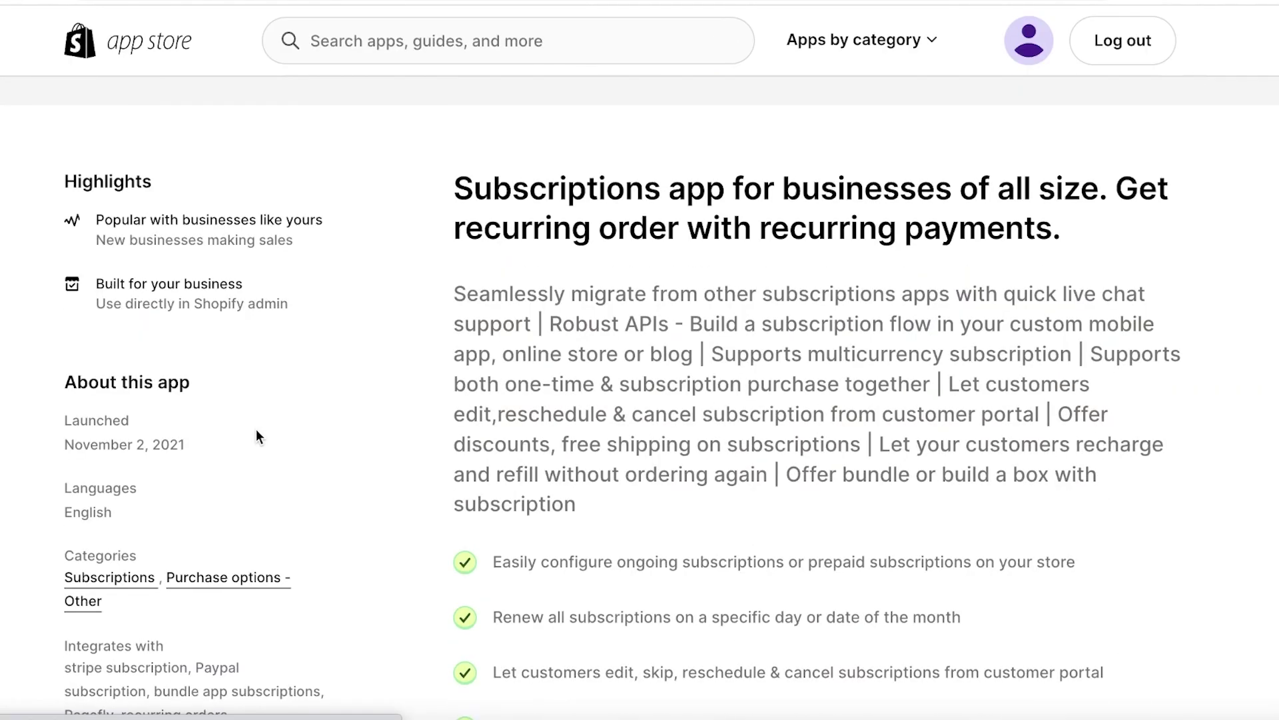
scroll(653, 317, "up", 4)
scroll(662, 313, "up", 10)
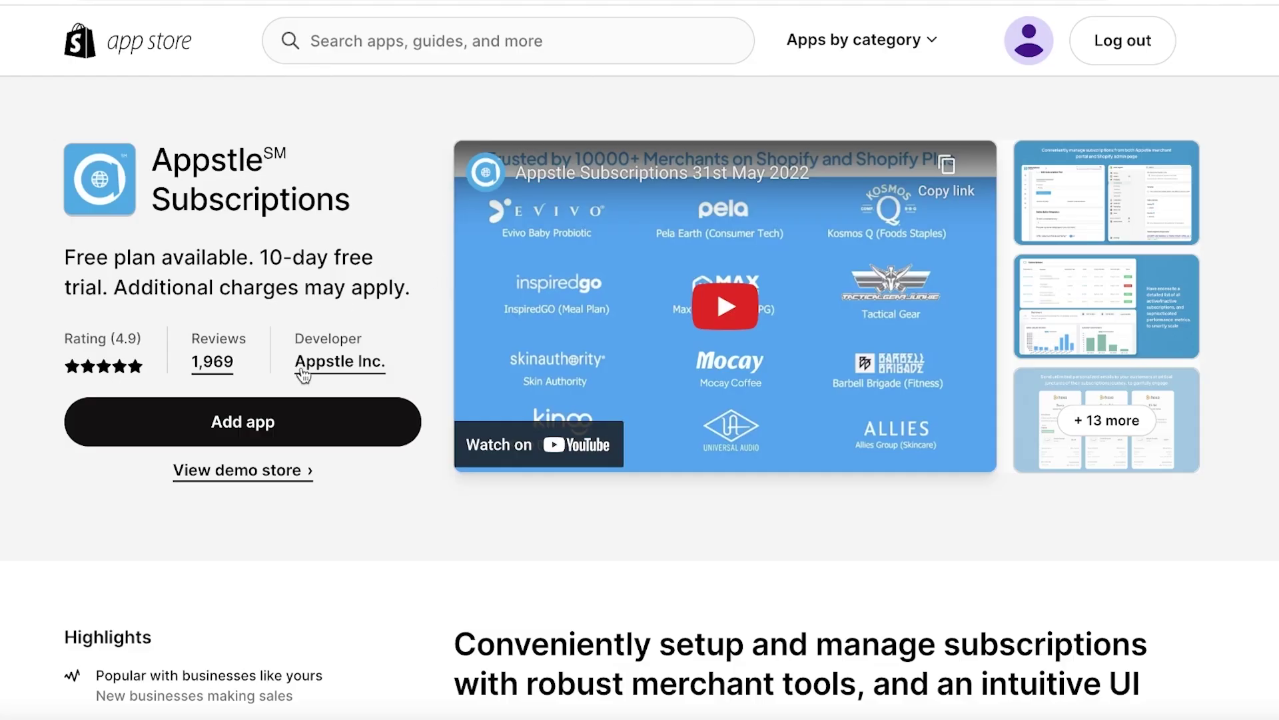
Step: Add Appstle Subscriptions from its listing and approve the installation
left_click(278, 434)
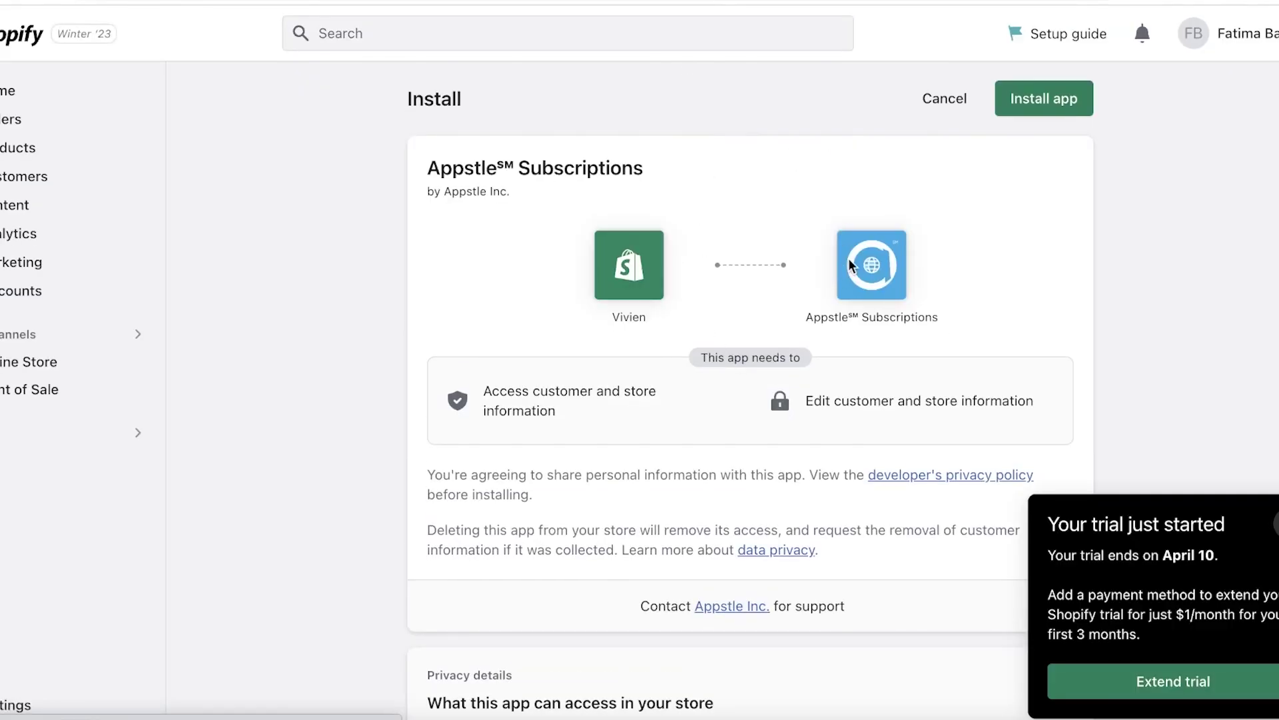
left_click(1040, 102)
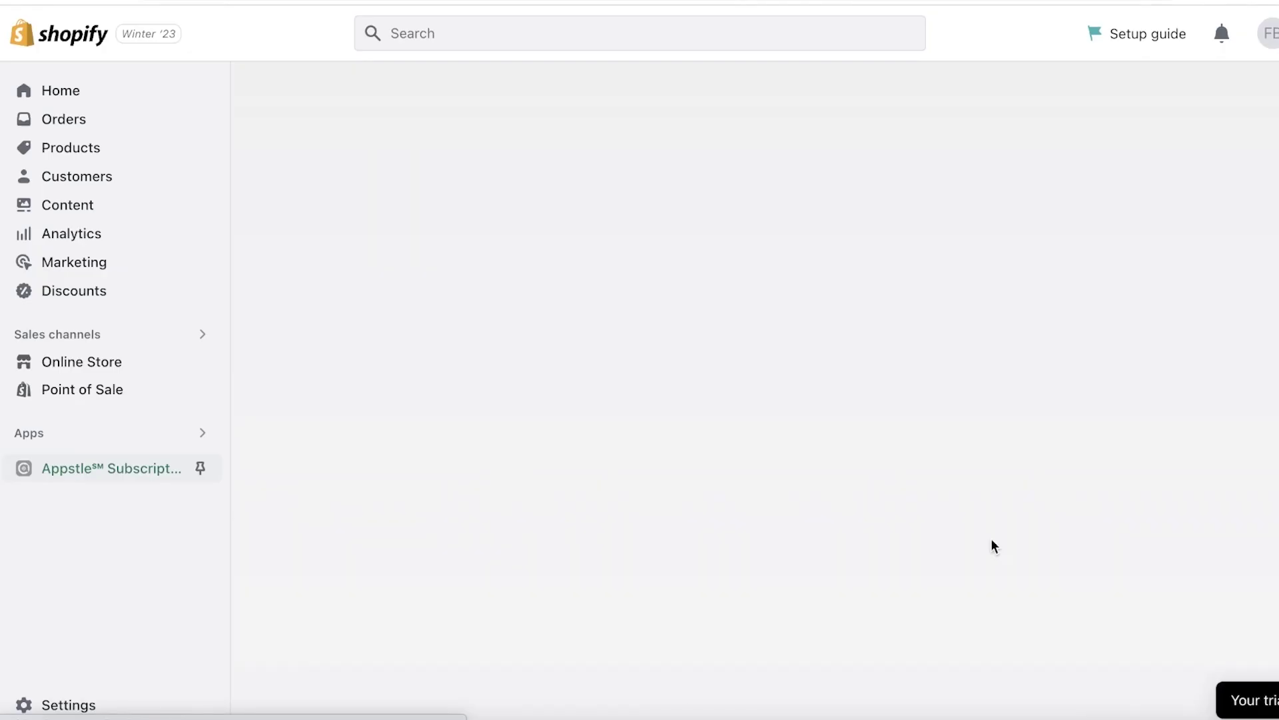
Step: Pin Appstle Subscriptions, dismiss the Loyalty & Rewards announcement, and activate the Free plan
left_click(201, 469)
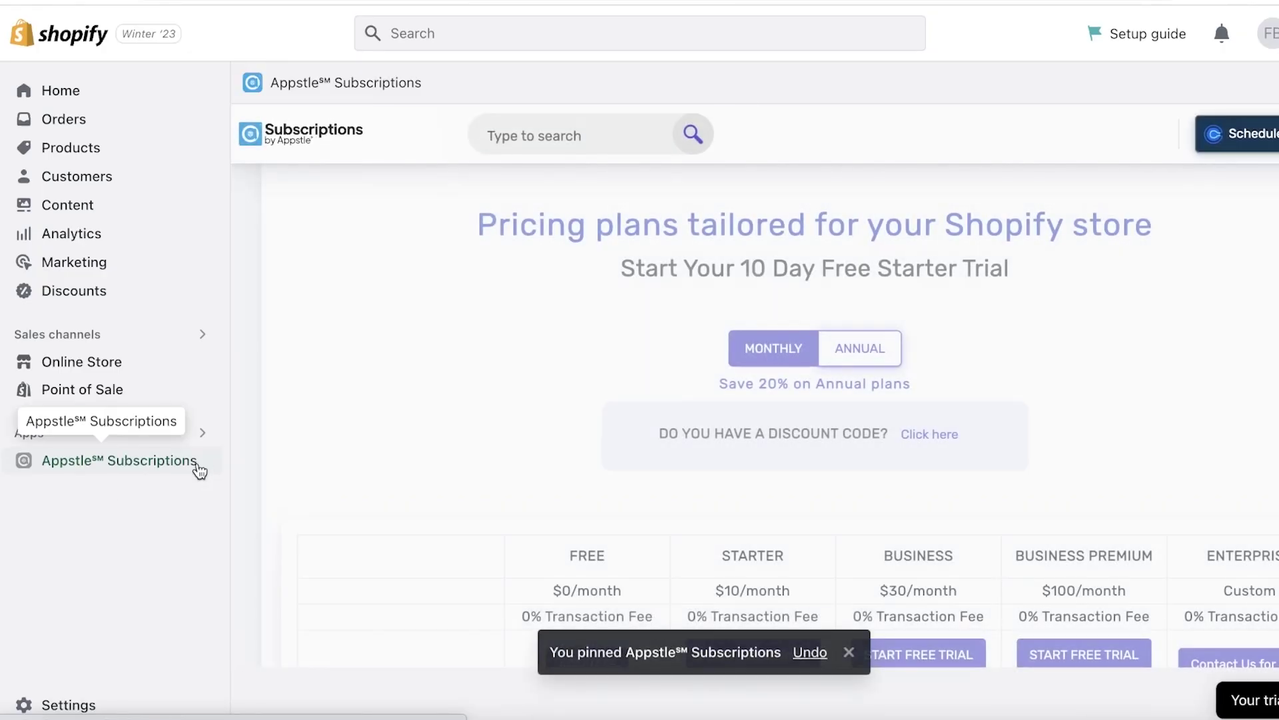
scroll(614, 366, "down", 3)
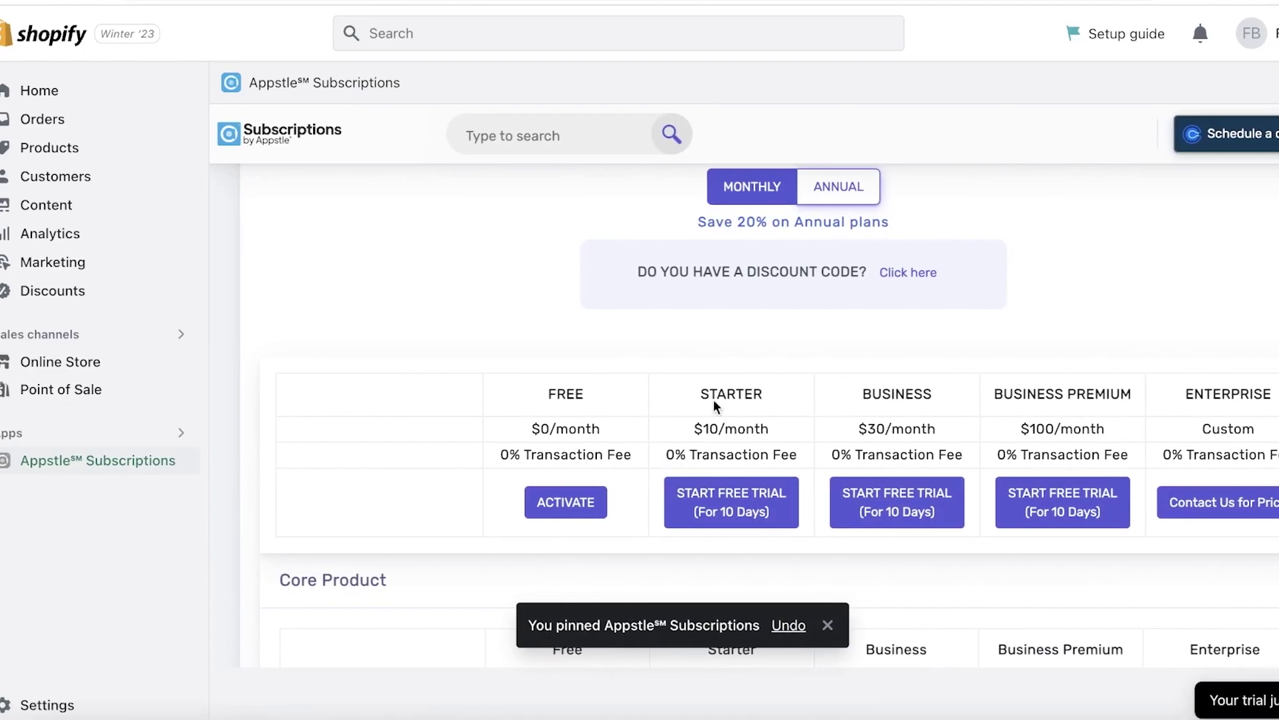
scroll(922, 342, "down", 3)
scroll(785, 267, "down", 5)
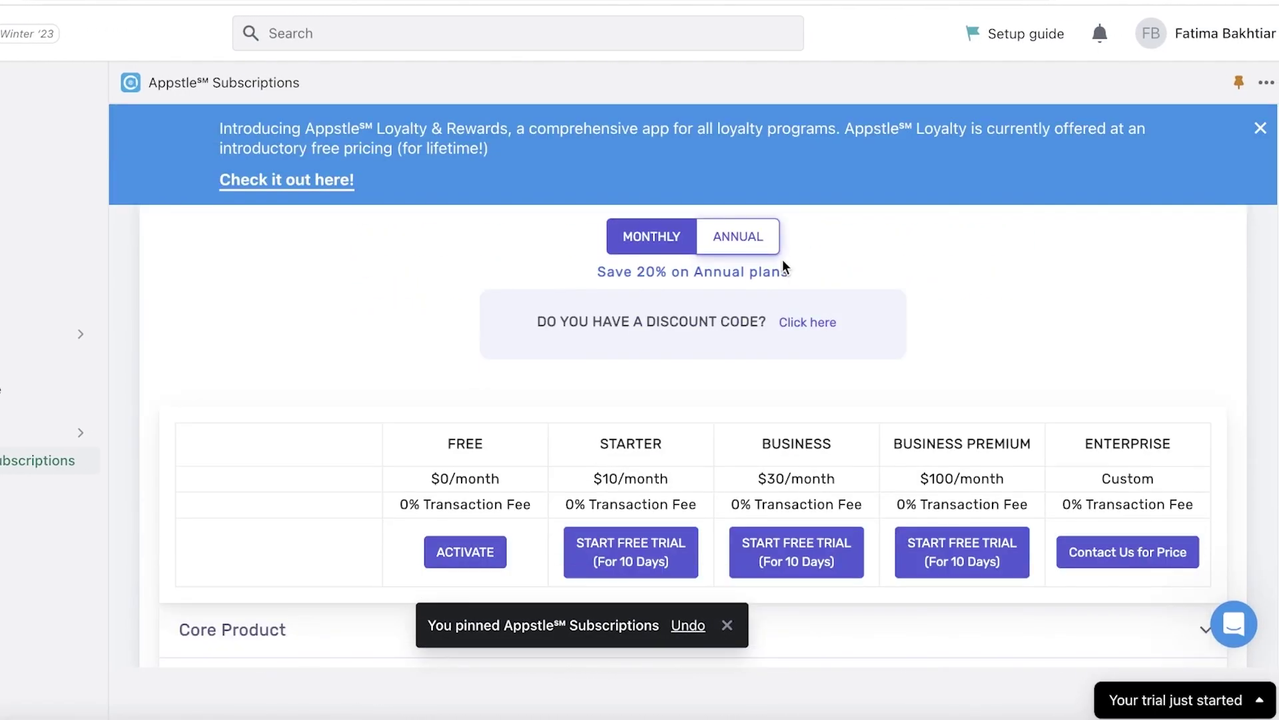
left_click(1261, 128)
left_click(489, 461)
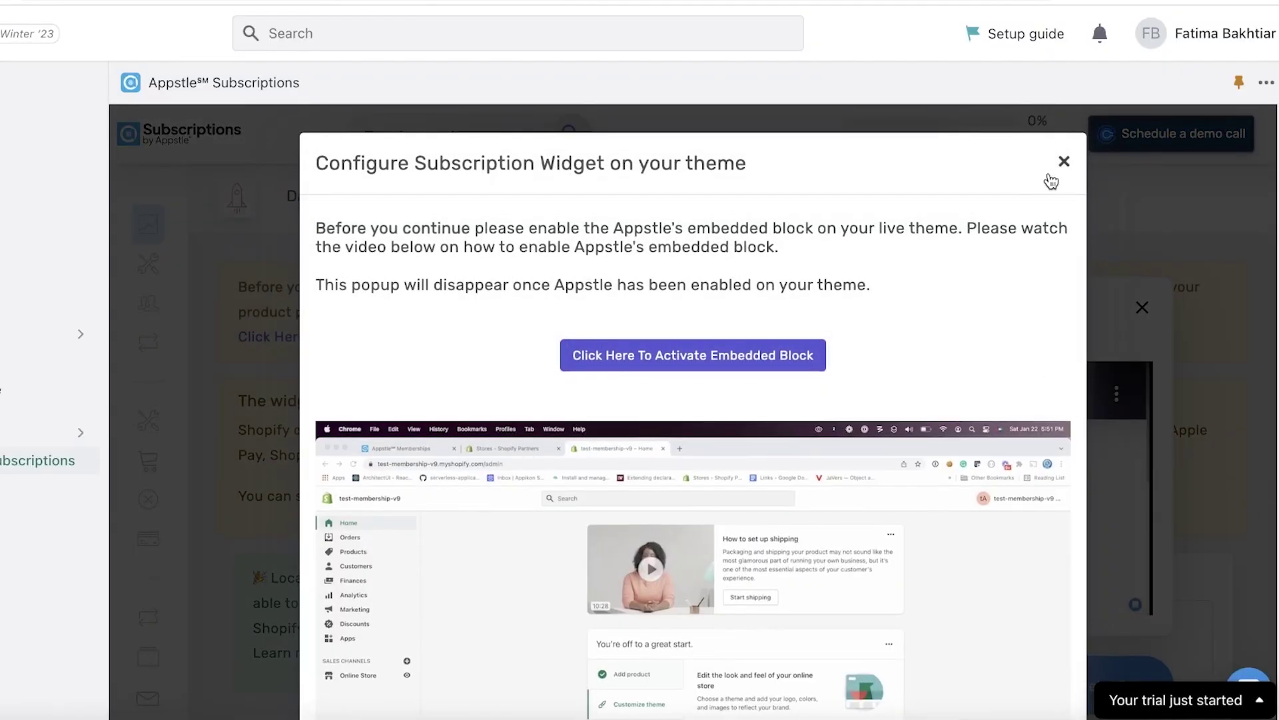
Step: Close the widget setup, payment-gateway note, and onboarding video popups on the dashboard
left_click(1061, 163)
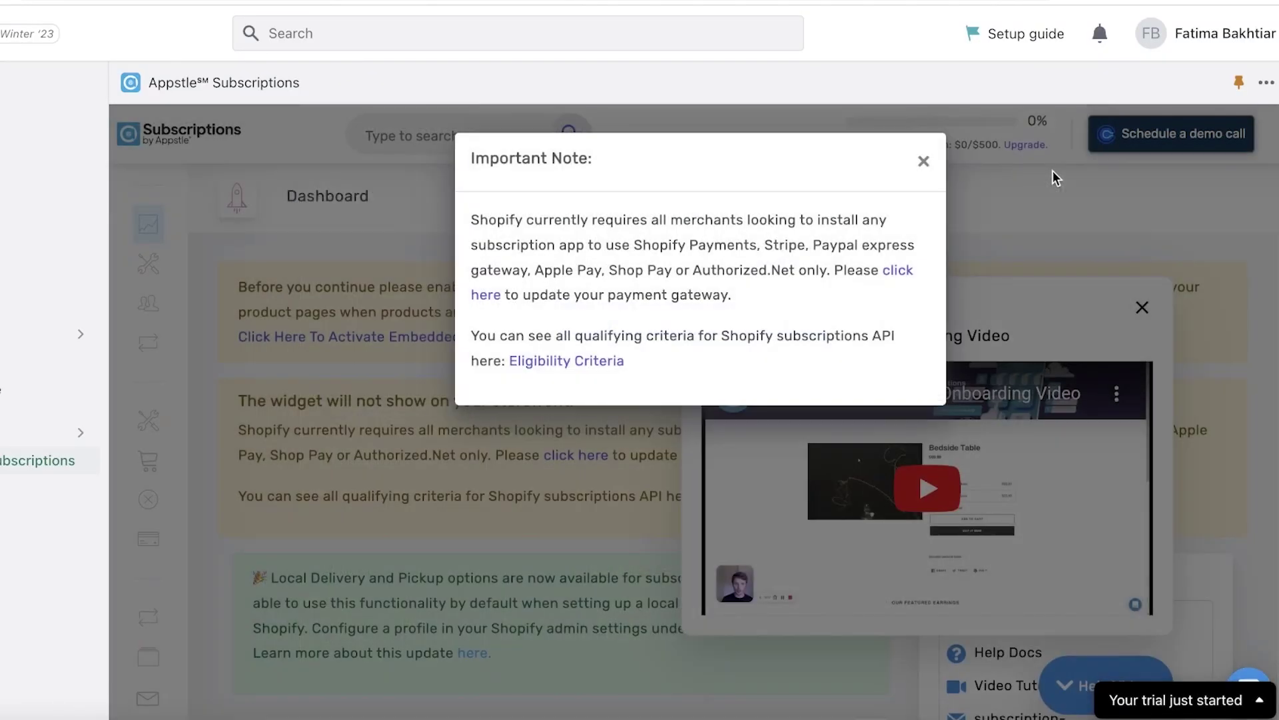
left_click(924, 161)
scroll(828, 593, "down", 10)
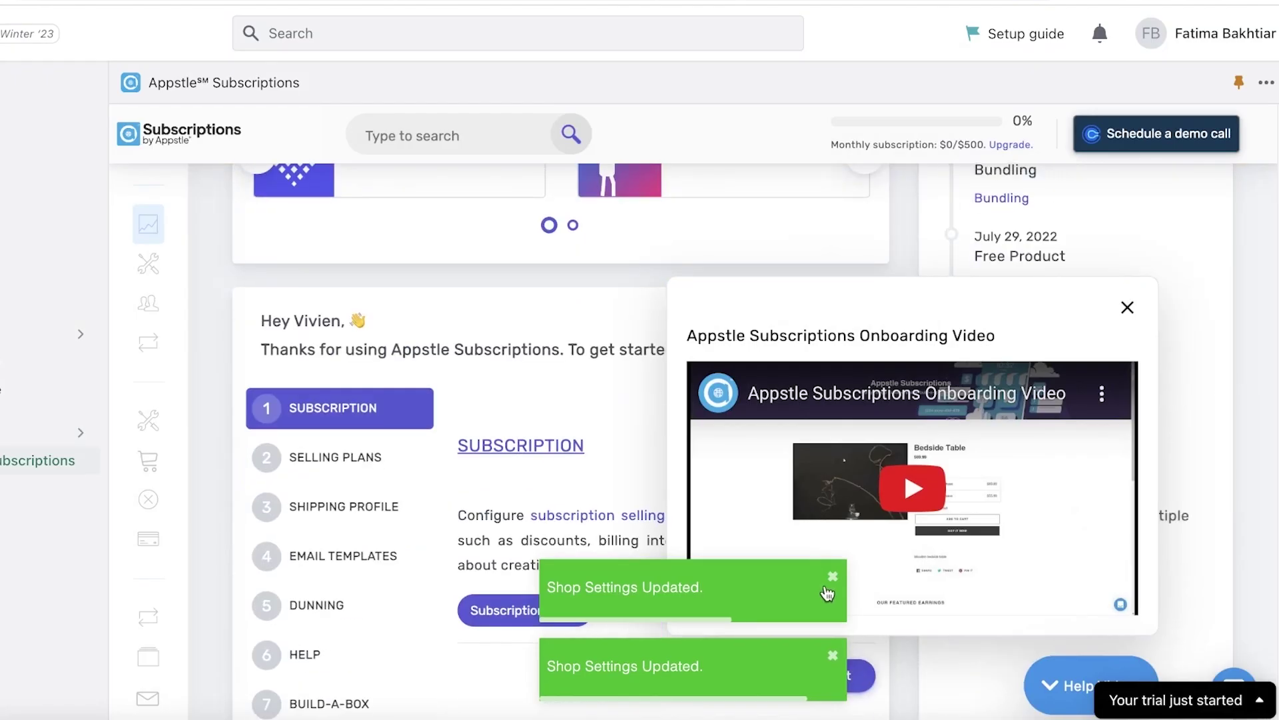
left_click(1127, 307)
mouse_move(137, 246)
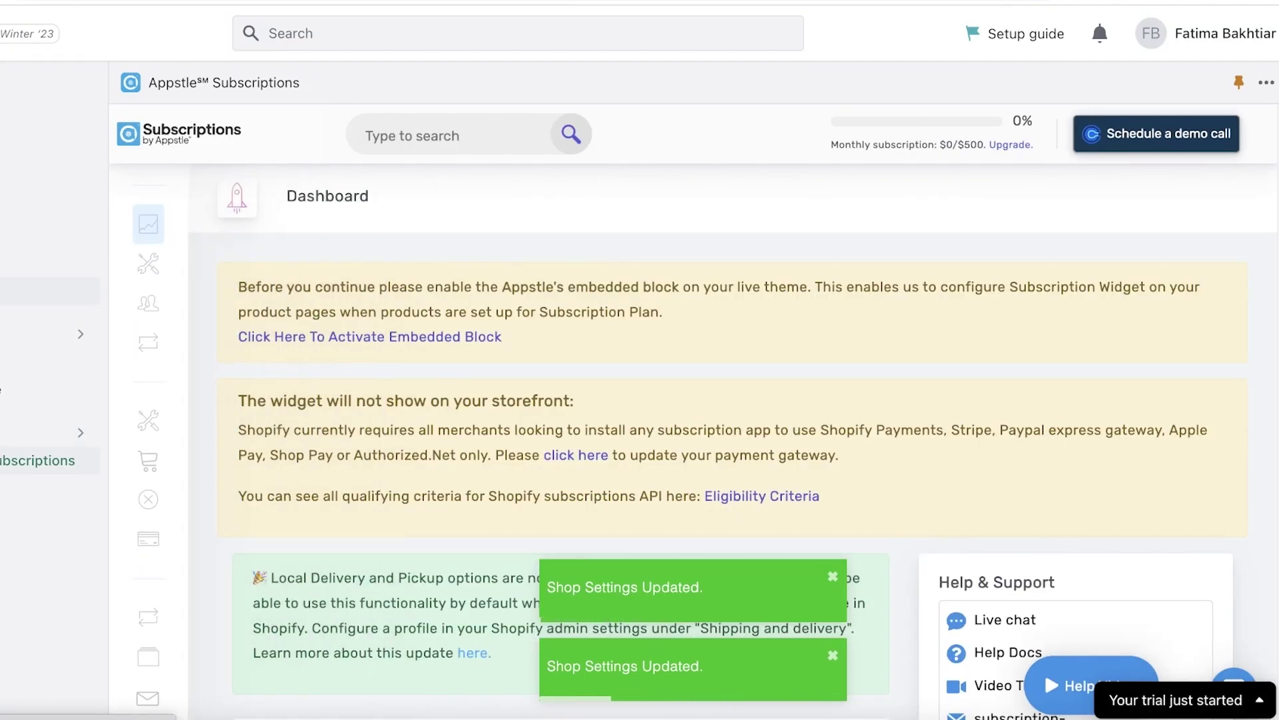
Step: Expand Subscriptions, view all subscriptions, then open Create Manual Subscription
mouse_move(182, 299)
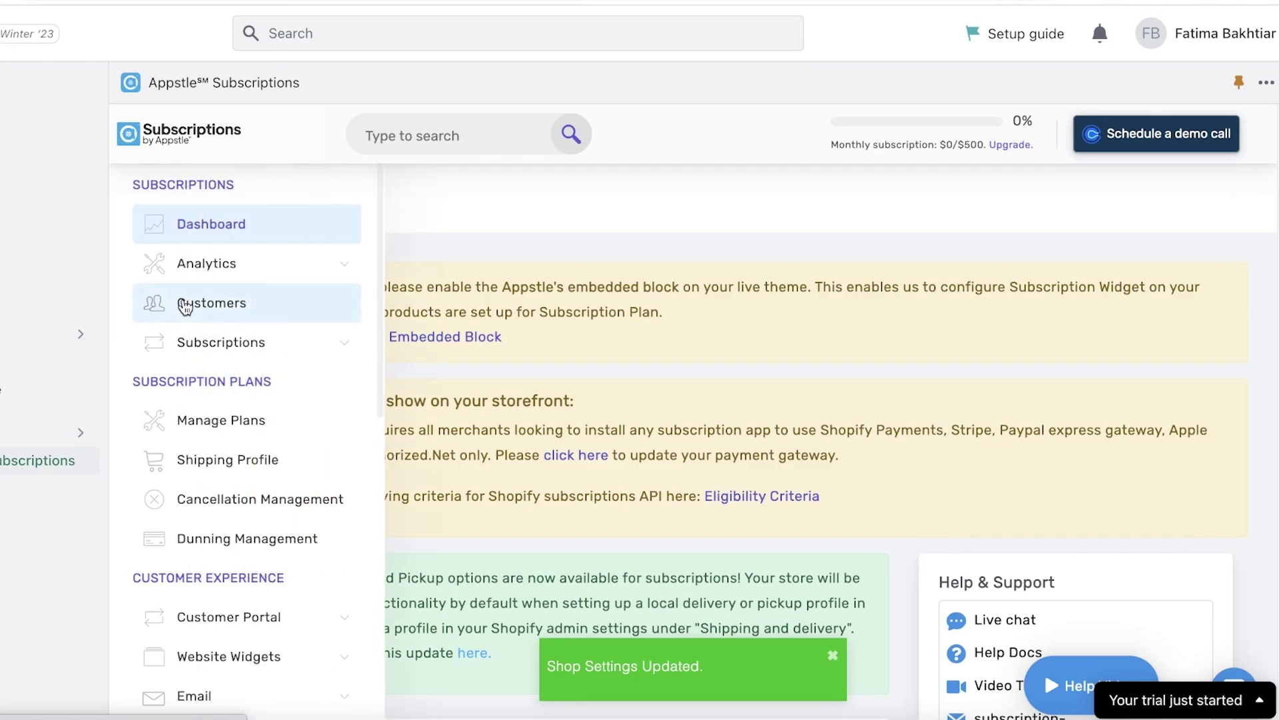
left_click(243, 340)
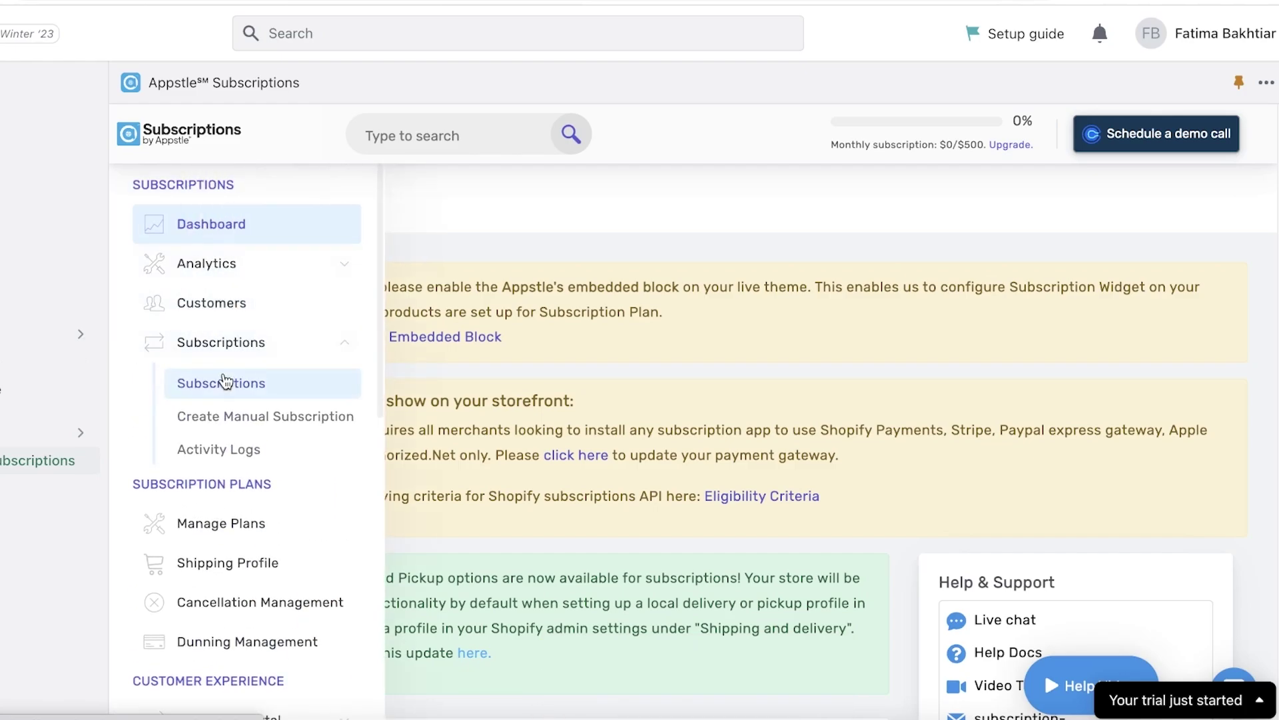
left_click(174, 385)
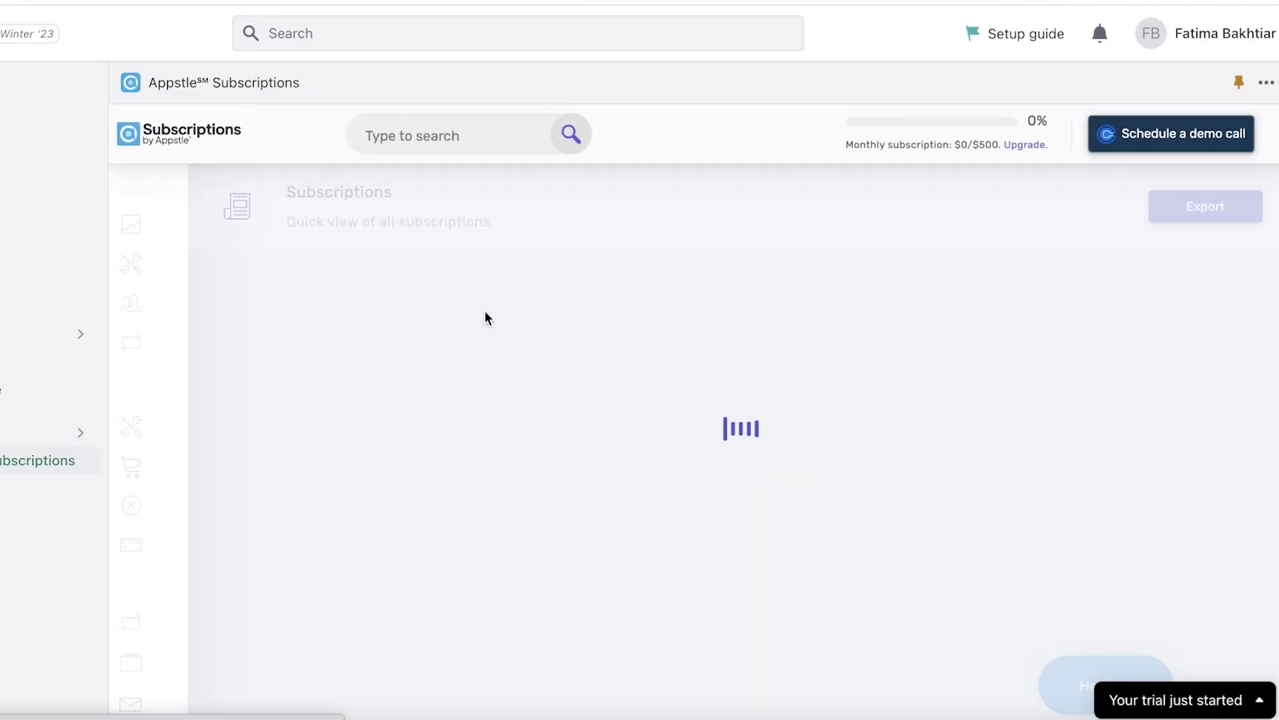
scroll(471, 320, "down", 3)
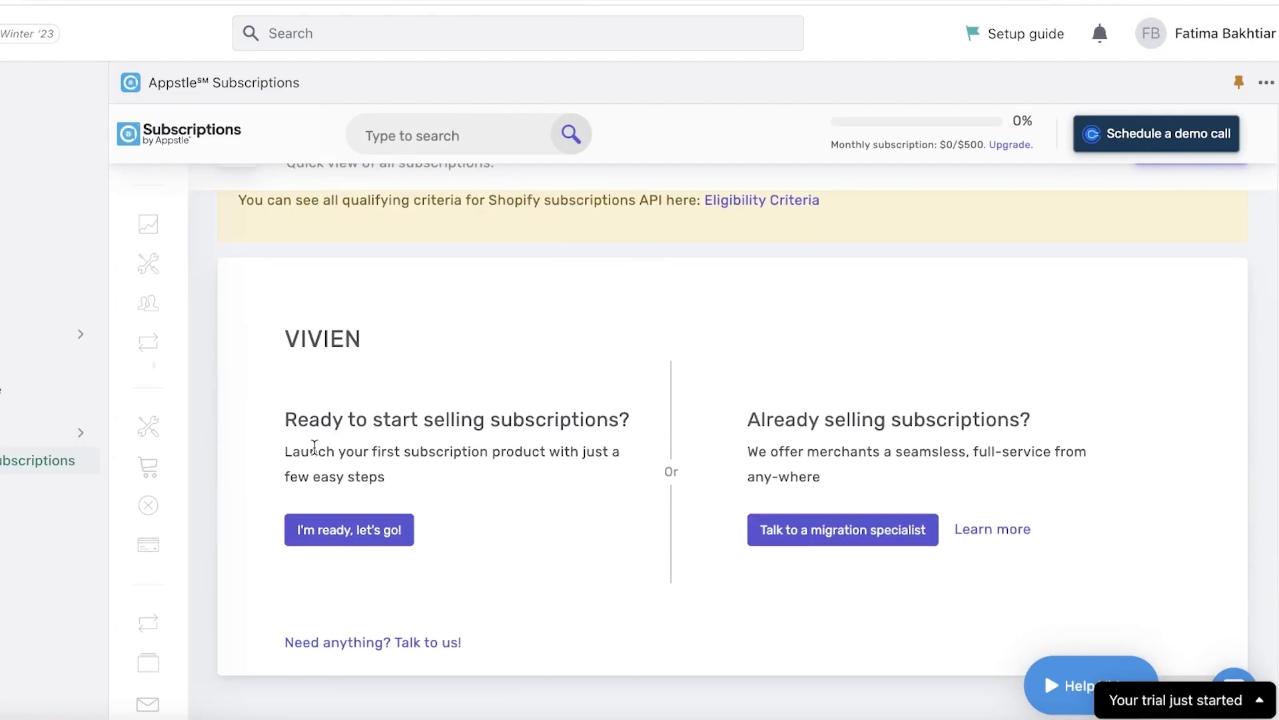
mouse_move(166, 420)
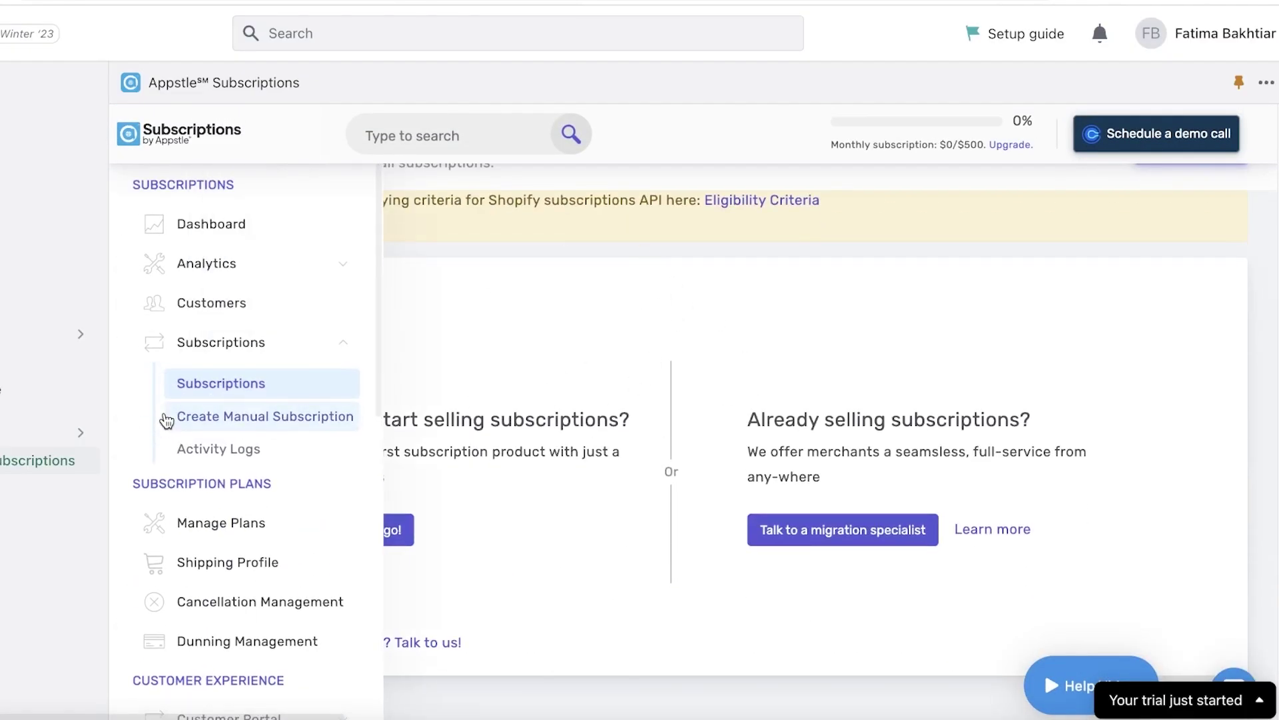
left_click(210, 432)
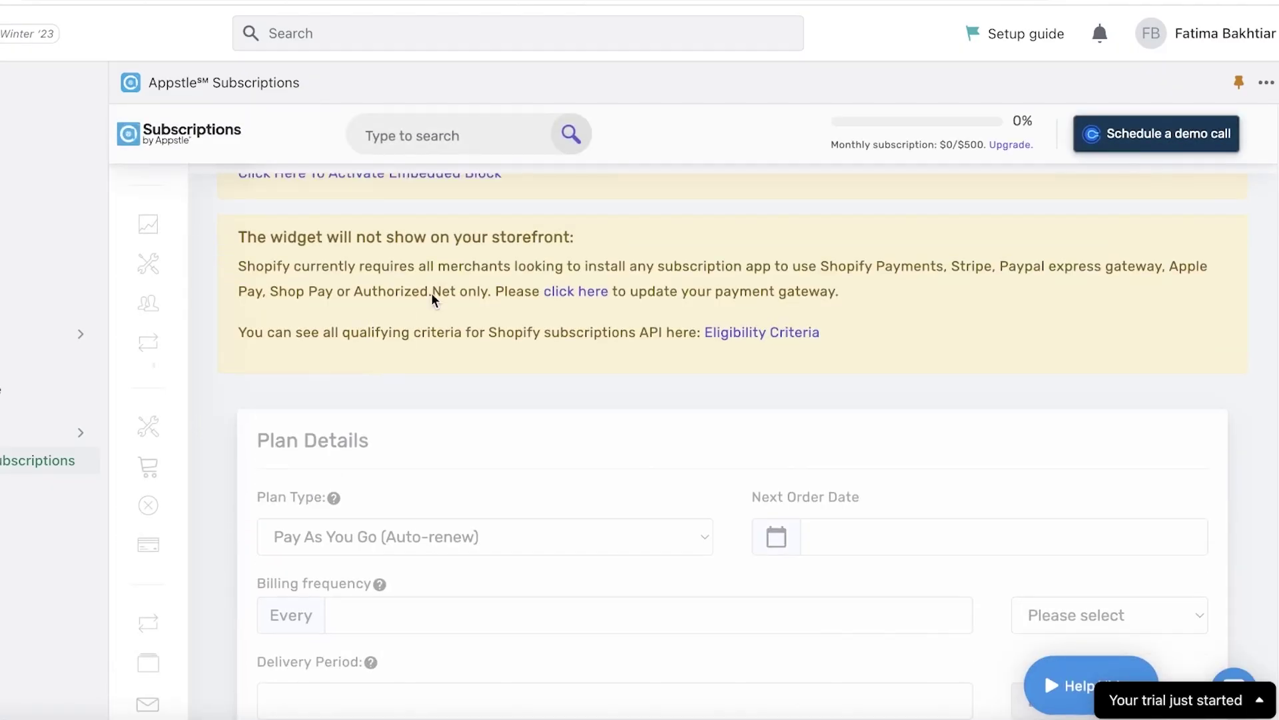
Step: Scroll the subscription form and read Shopify's subscription eligibility criteria
scroll(541, 482, "down", 4)
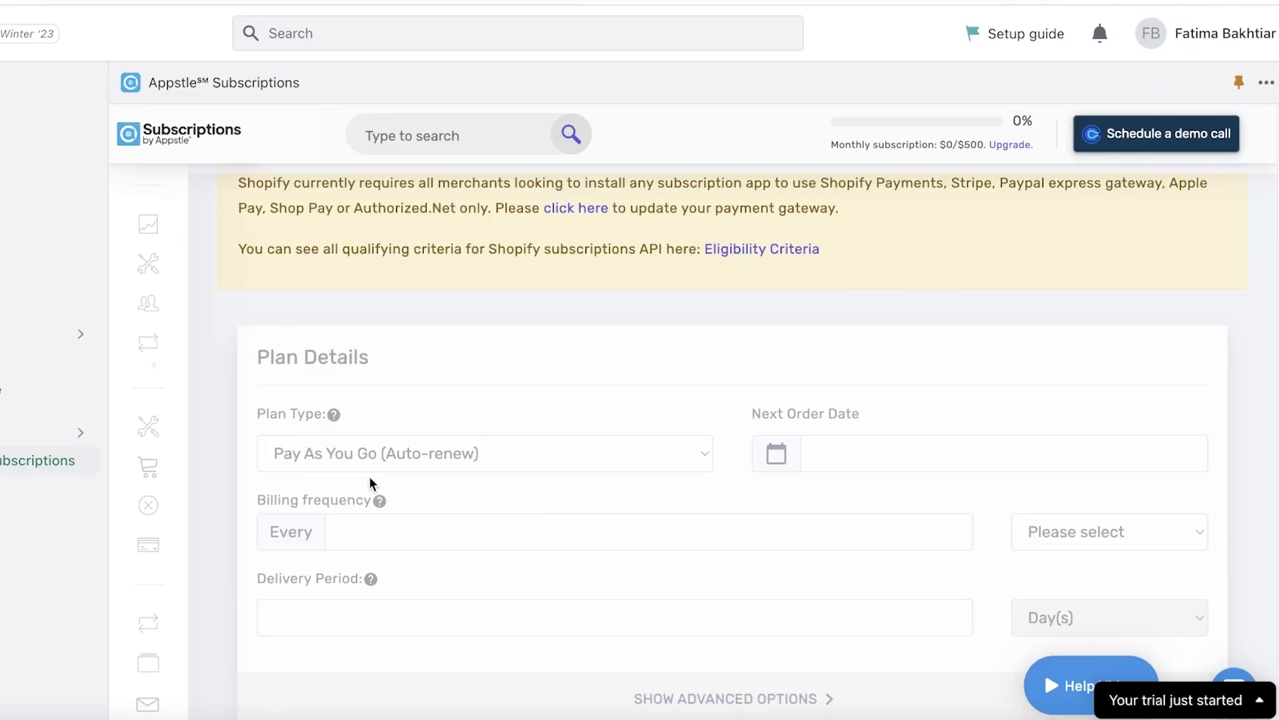
scroll(466, 433, "down", 1)
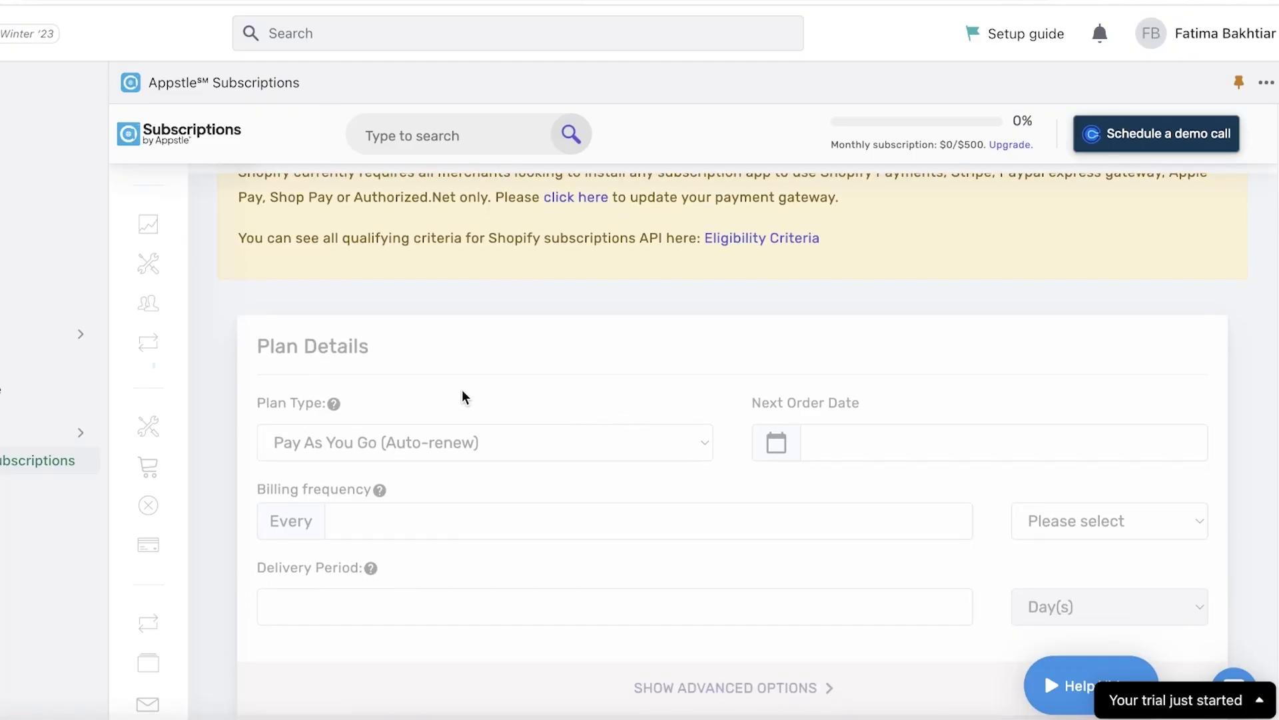
scroll(458, 409, "down", 4)
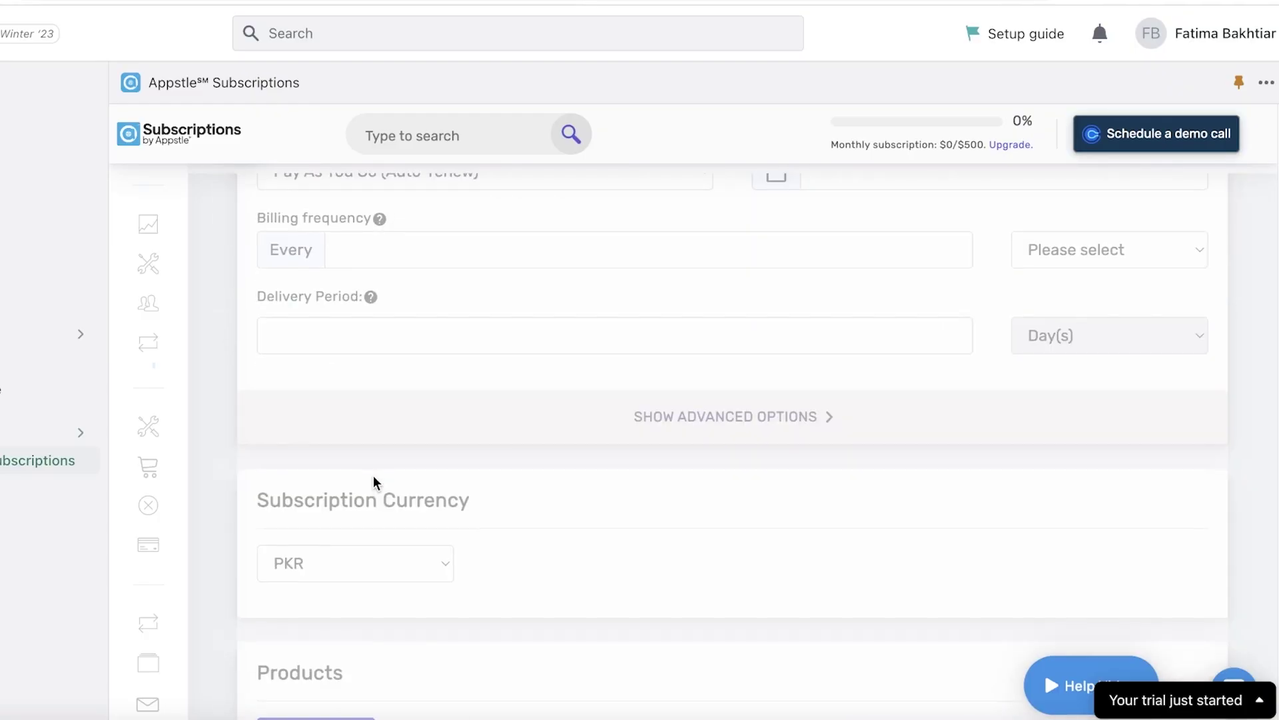
scroll(534, 337, "up", 7)
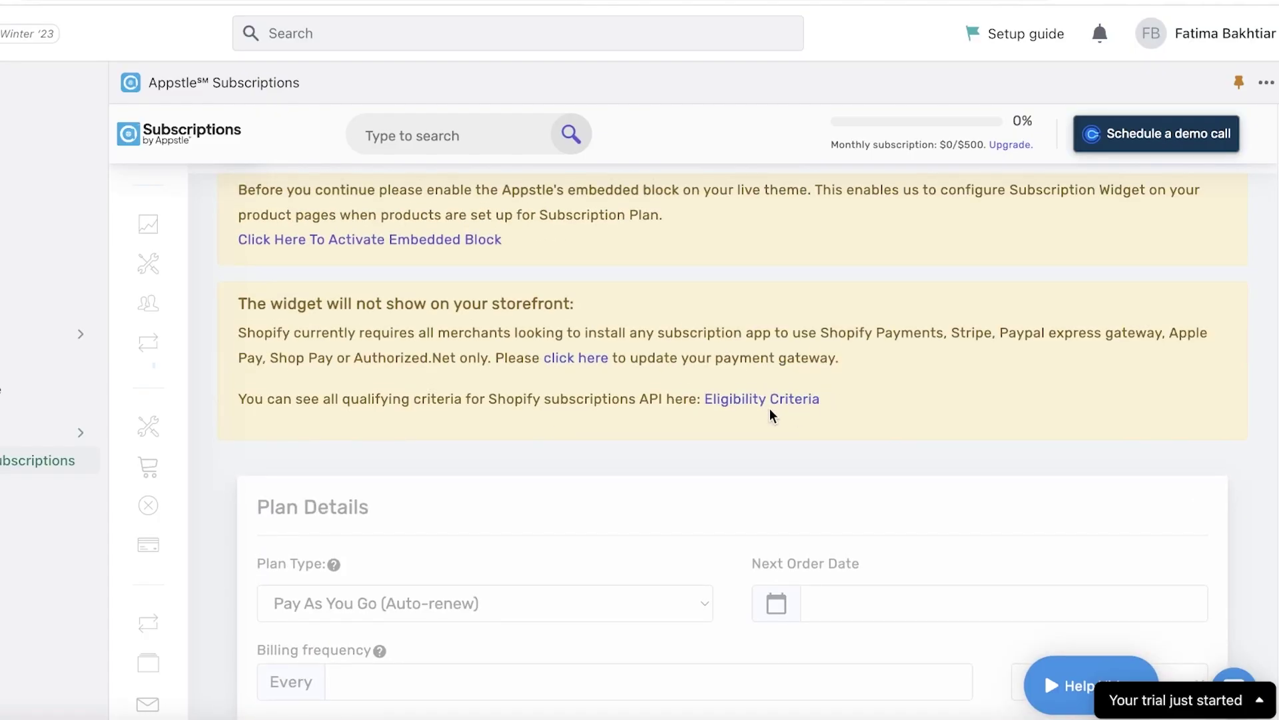
left_click(770, 404)
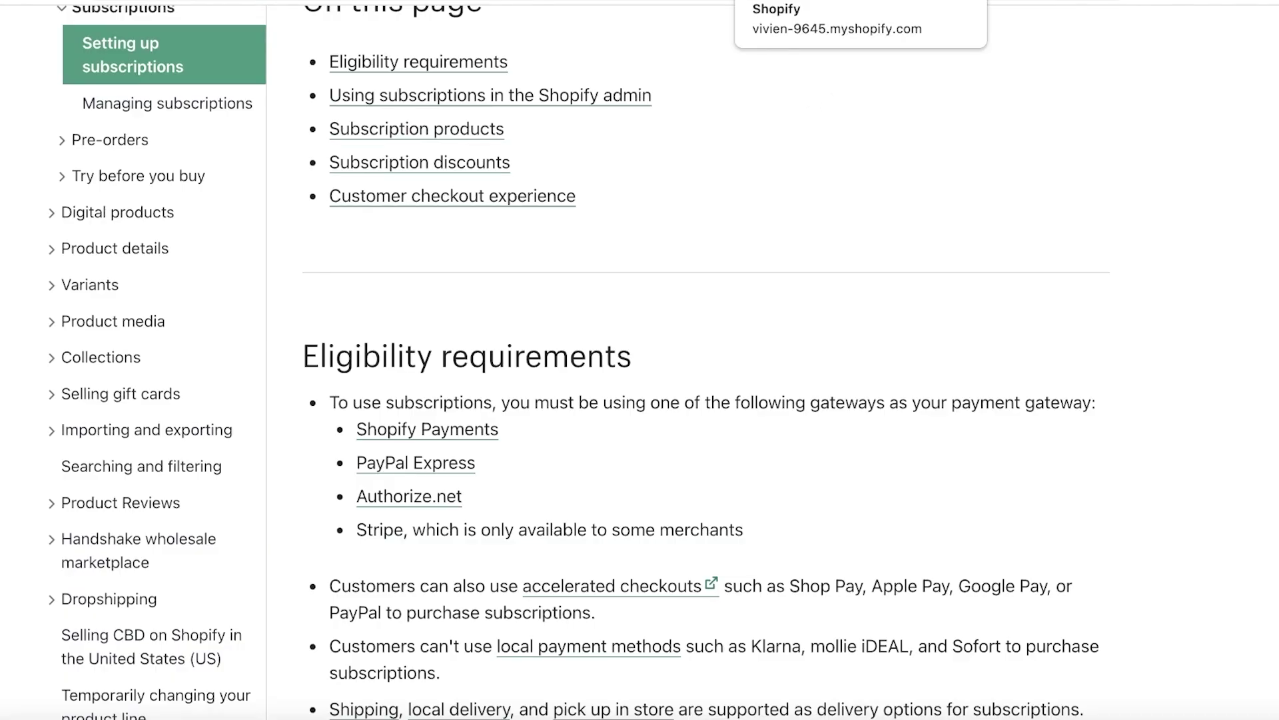
scroll(809, 294, "down", 10)
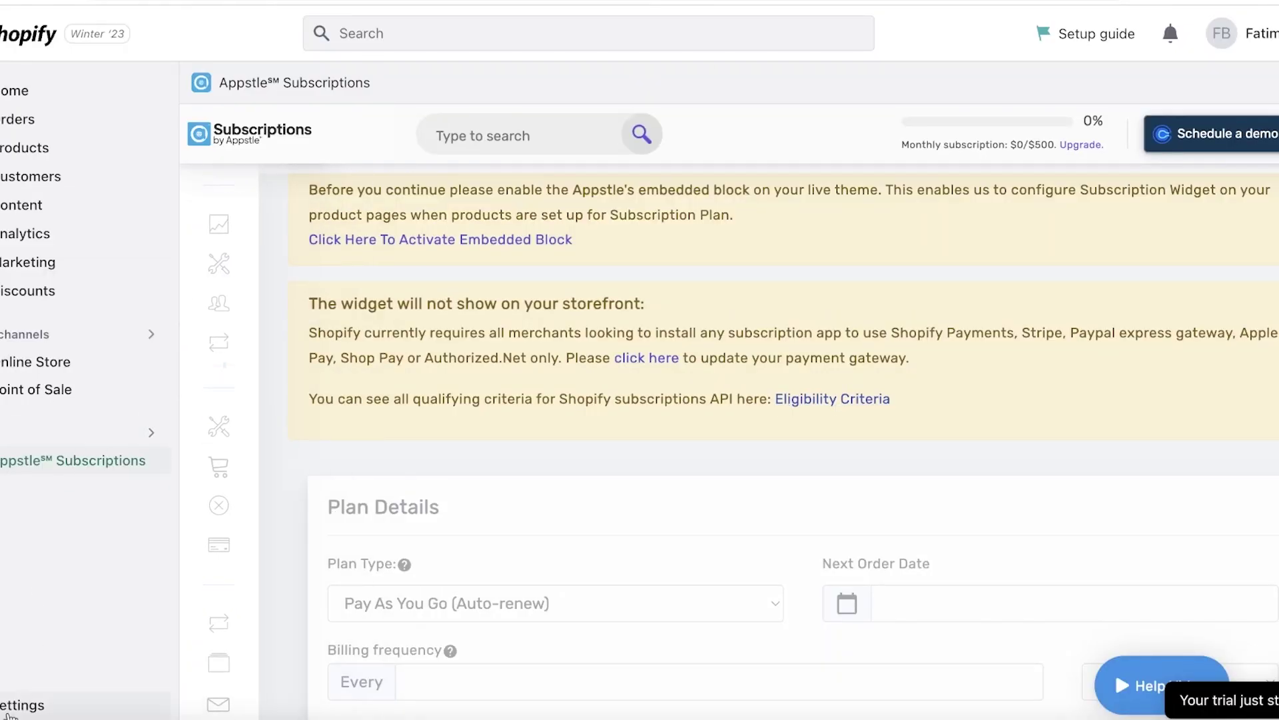
Step: Review the store's Plan and Billing pages in Shopify settings
left_click(8, 714)
scroll(184, 400, "down", 4)
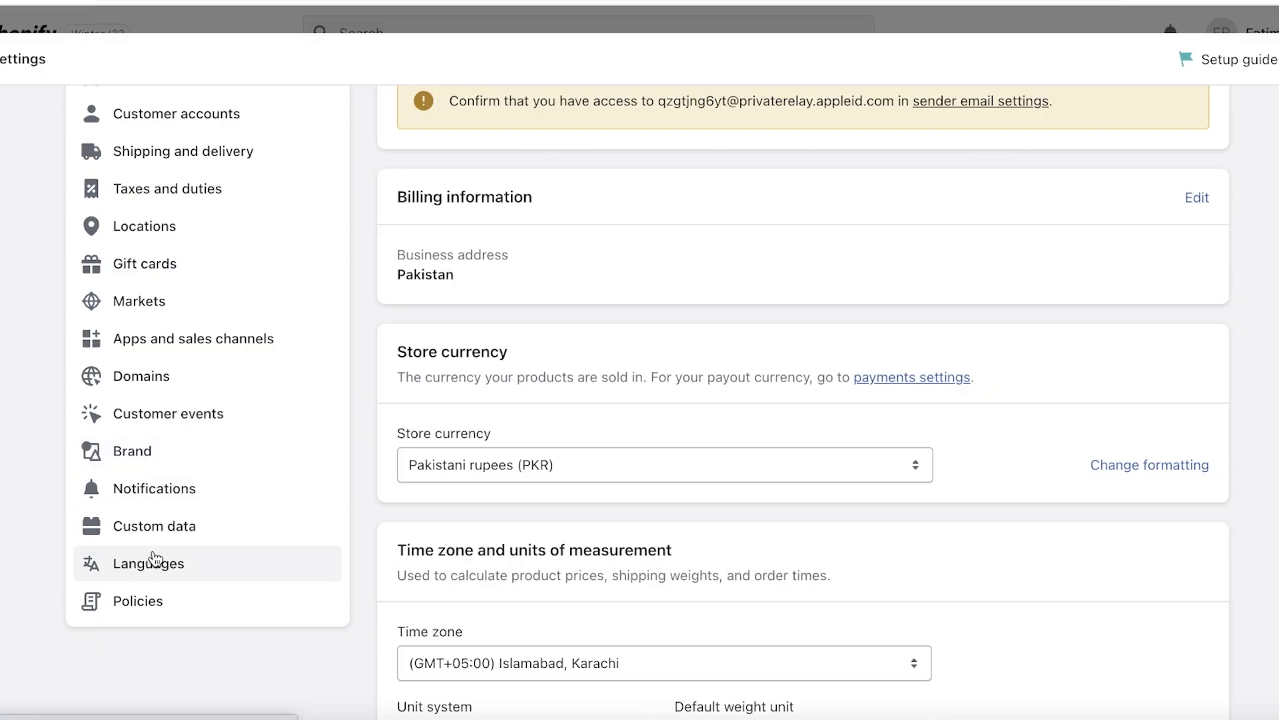
scroll(170, 527, "up", 5)
left_click(134, 180)
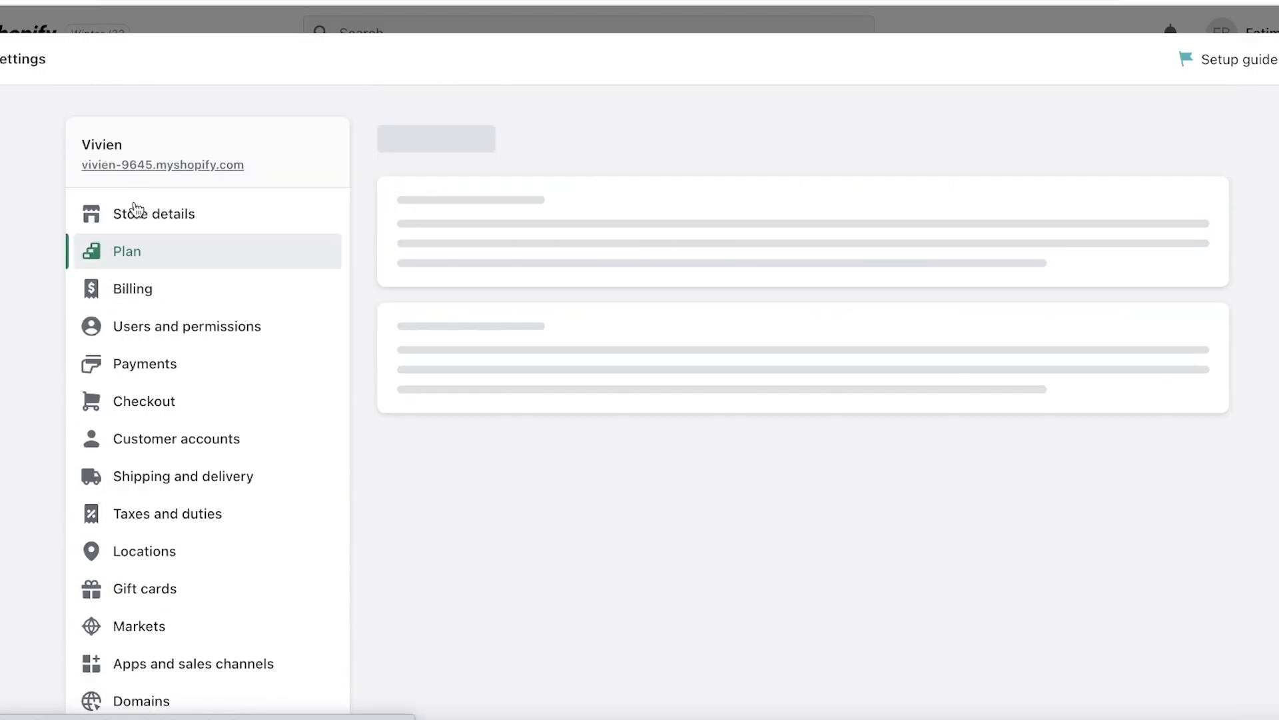
left_click(130, 288)
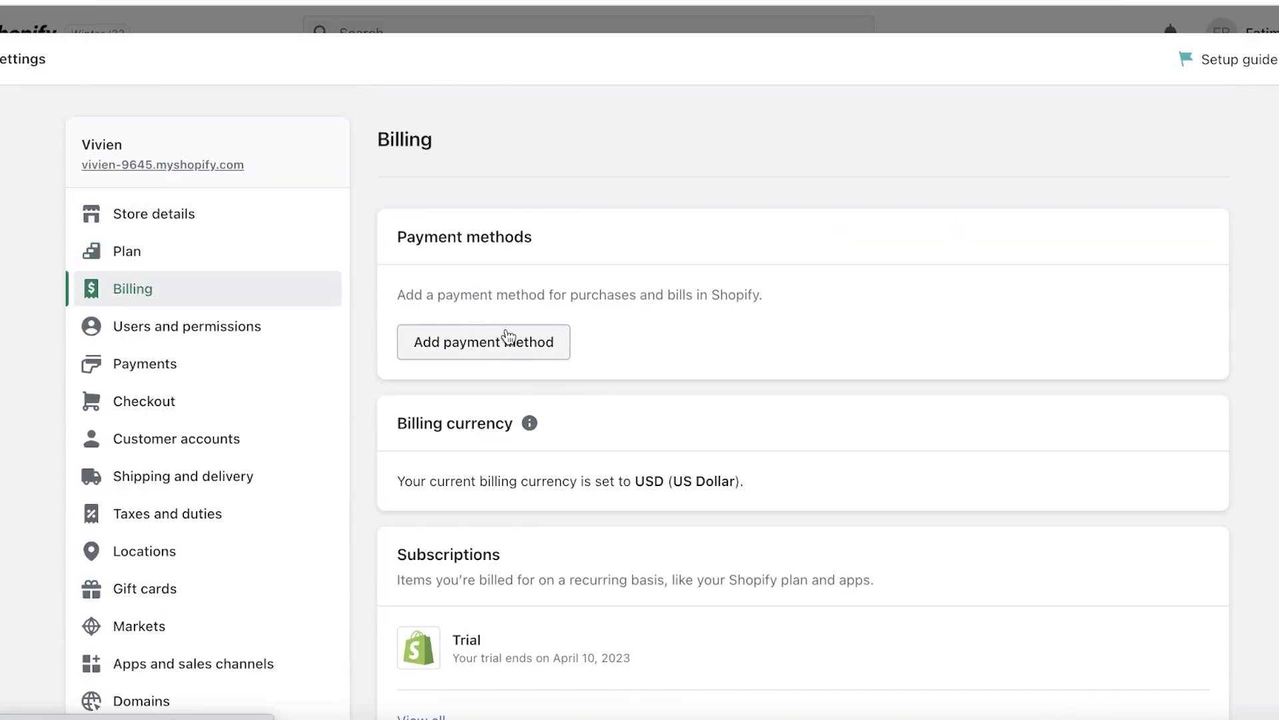
Step: Activate Cash on Delivery (COD) under Payments and close Settings
left_click(508, 338)
left_click(208, 364)
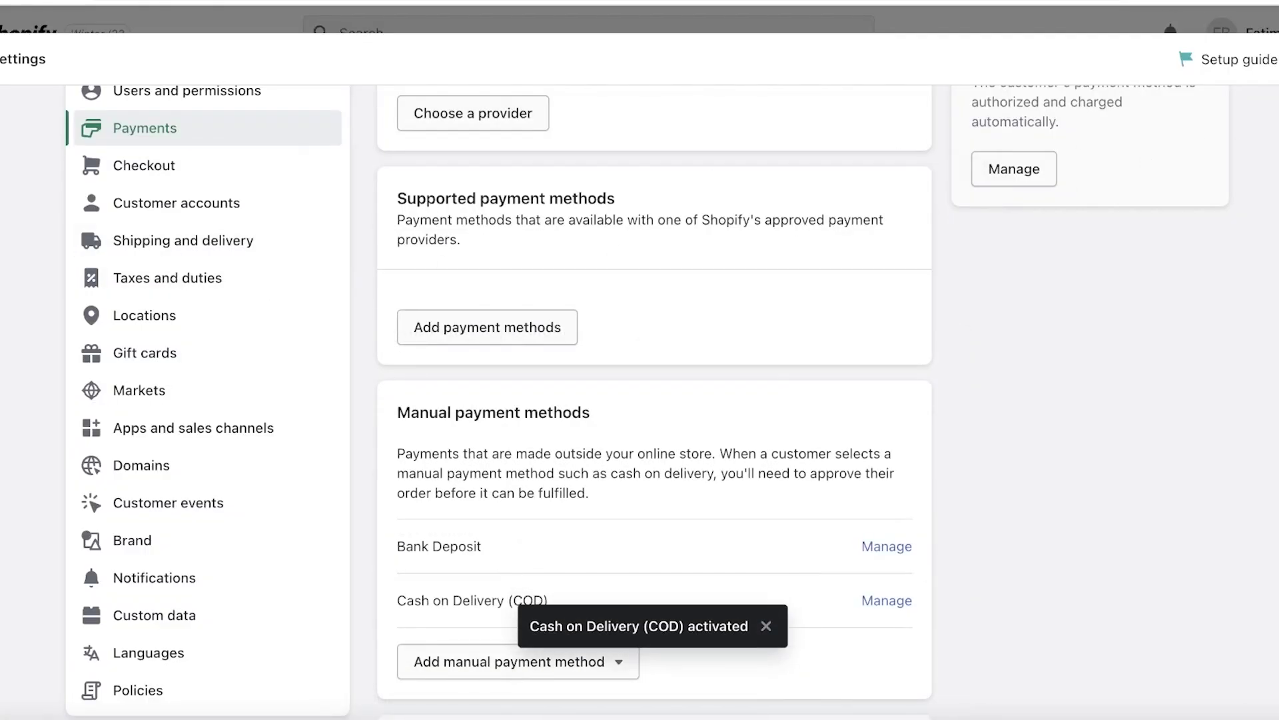
key("Escape")
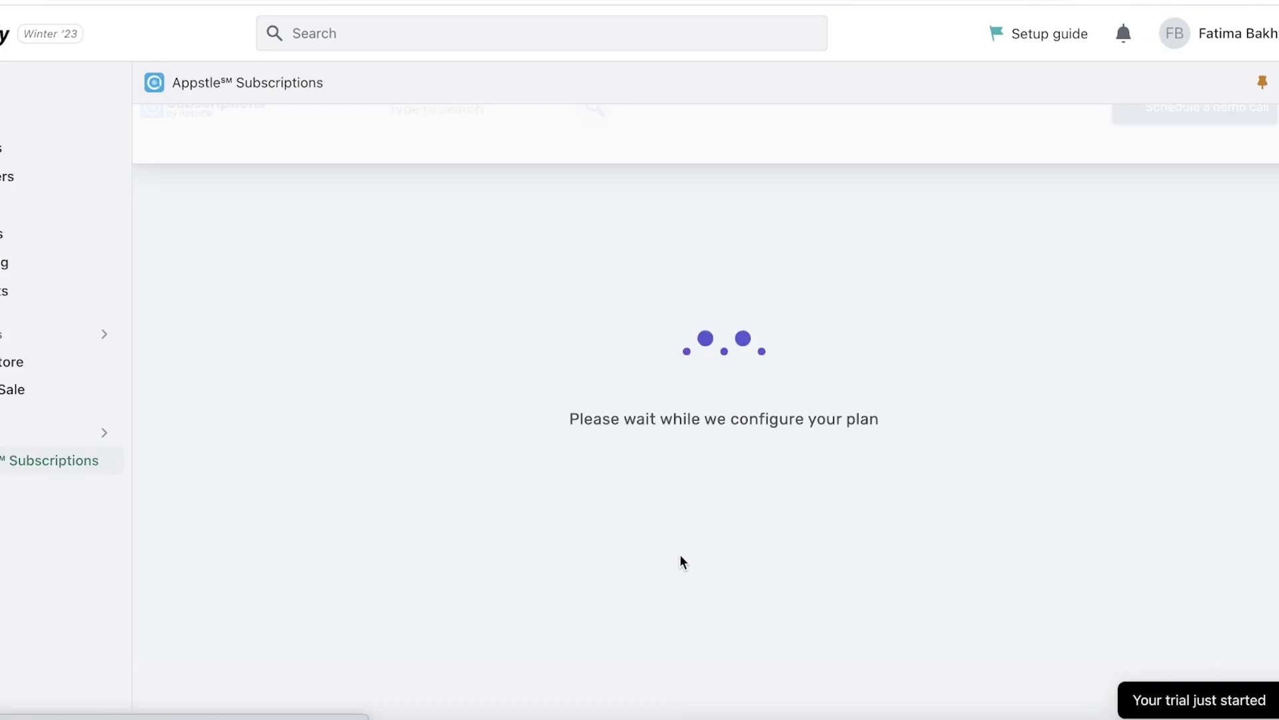
Step: Reopen Subscriptions > Create Manual Subscription in Appstle and scroll through the form
scroll(612, 448, "down", 10)
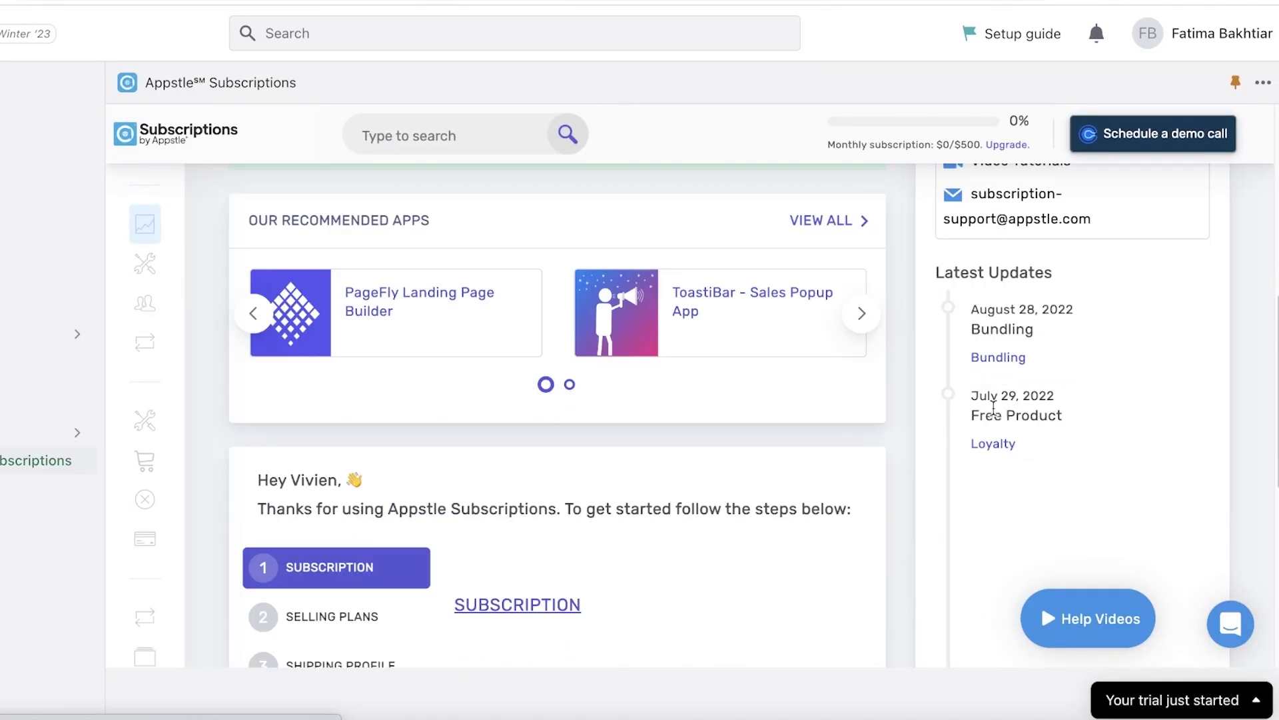
mouse_move(175, 207)
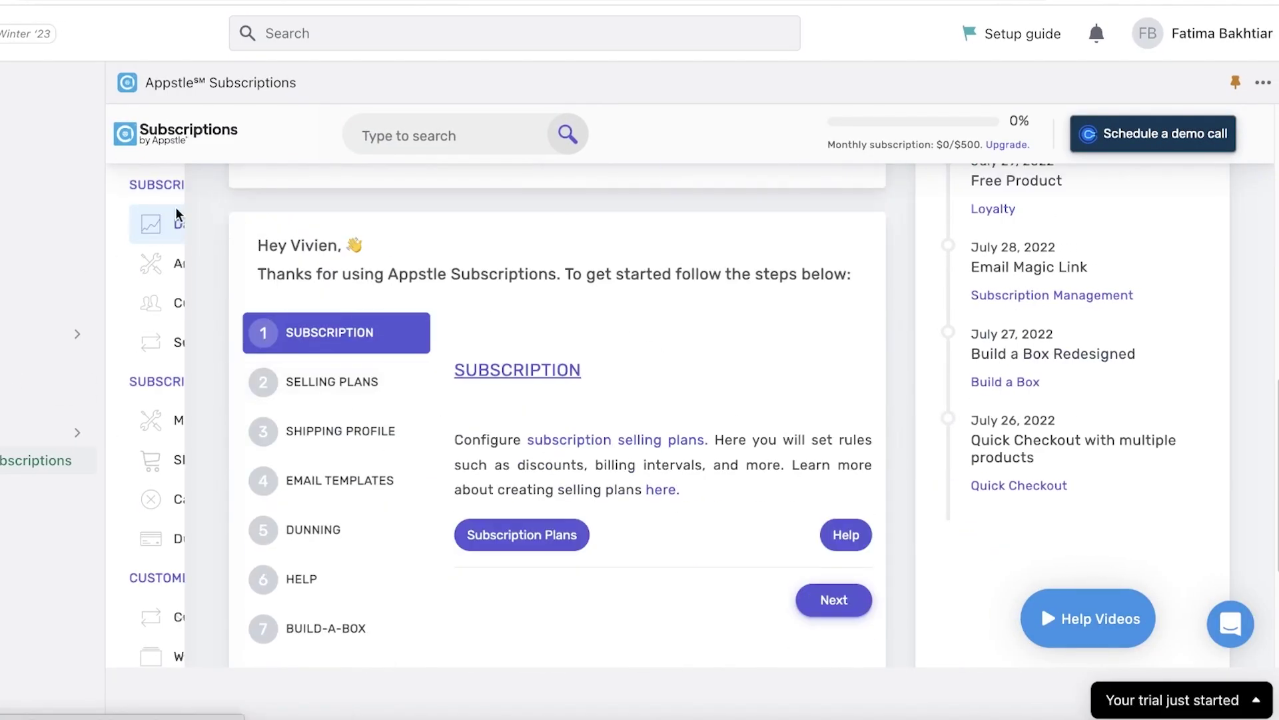
left_click(174, 338)
left_click(206, 416)
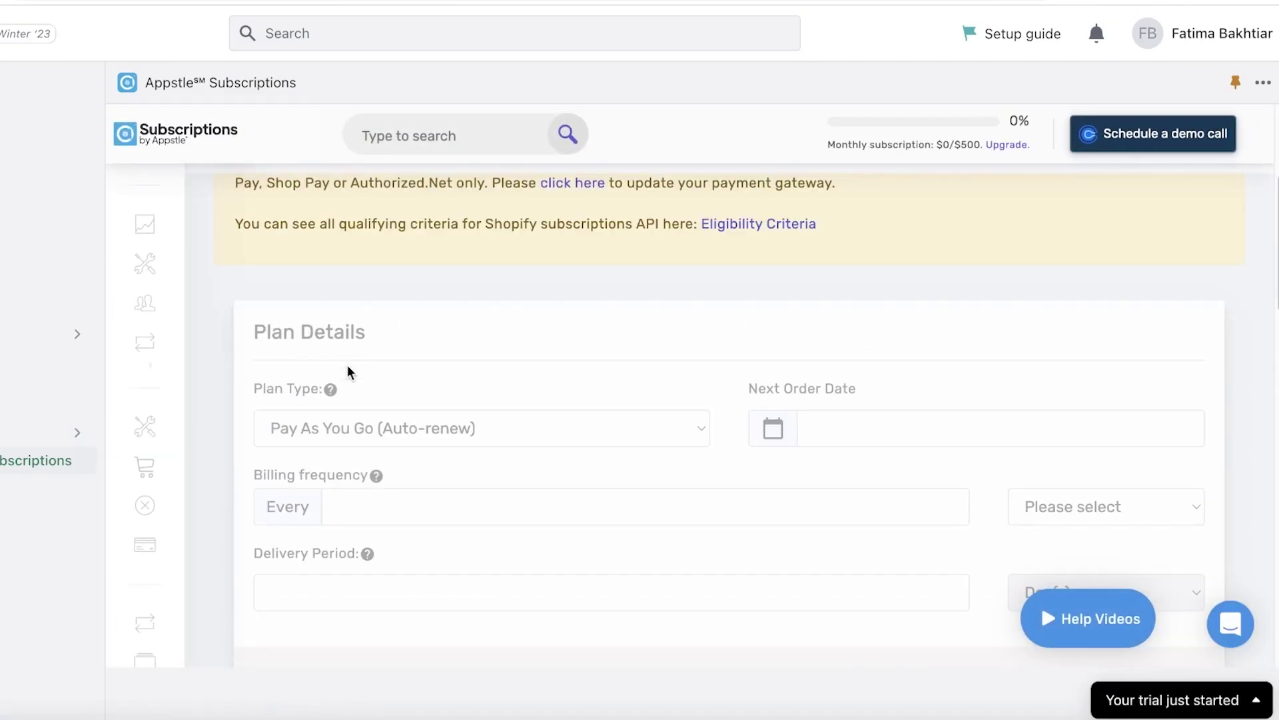
scroll(735, 289, "down", 1)
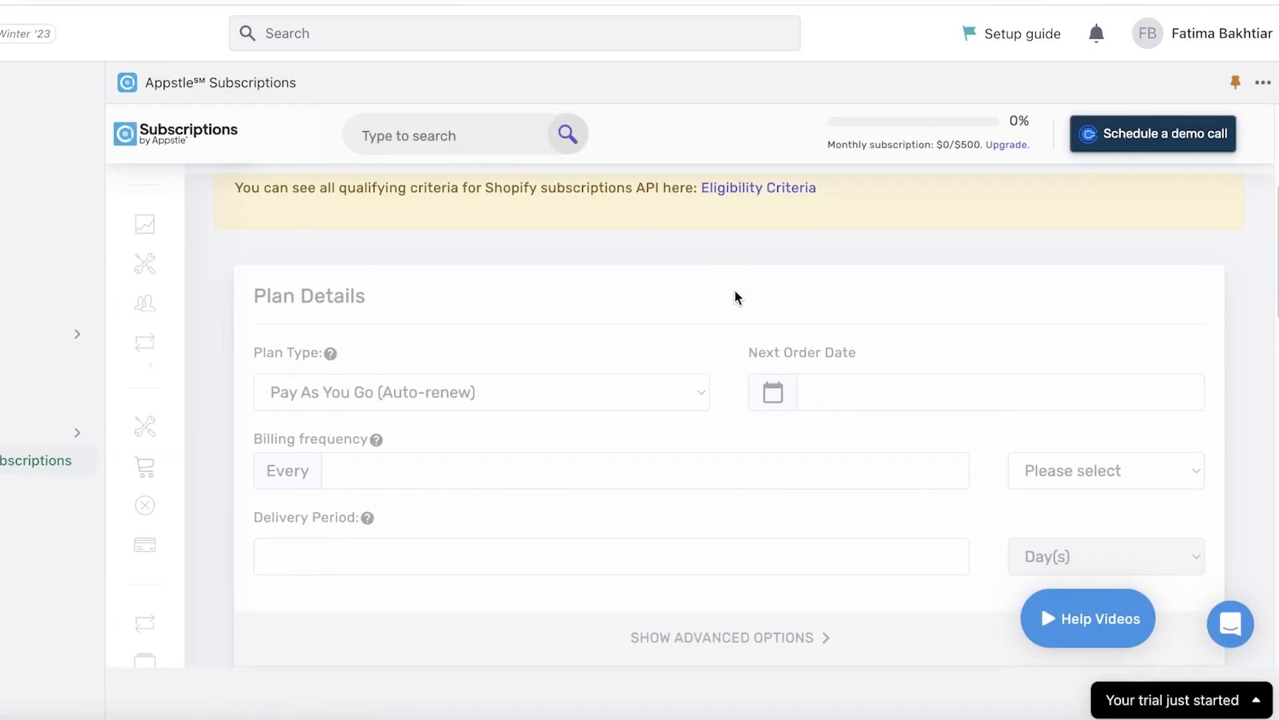
scroll(699, 379, "down", 1)
scroll(702, 382, "down", 6)
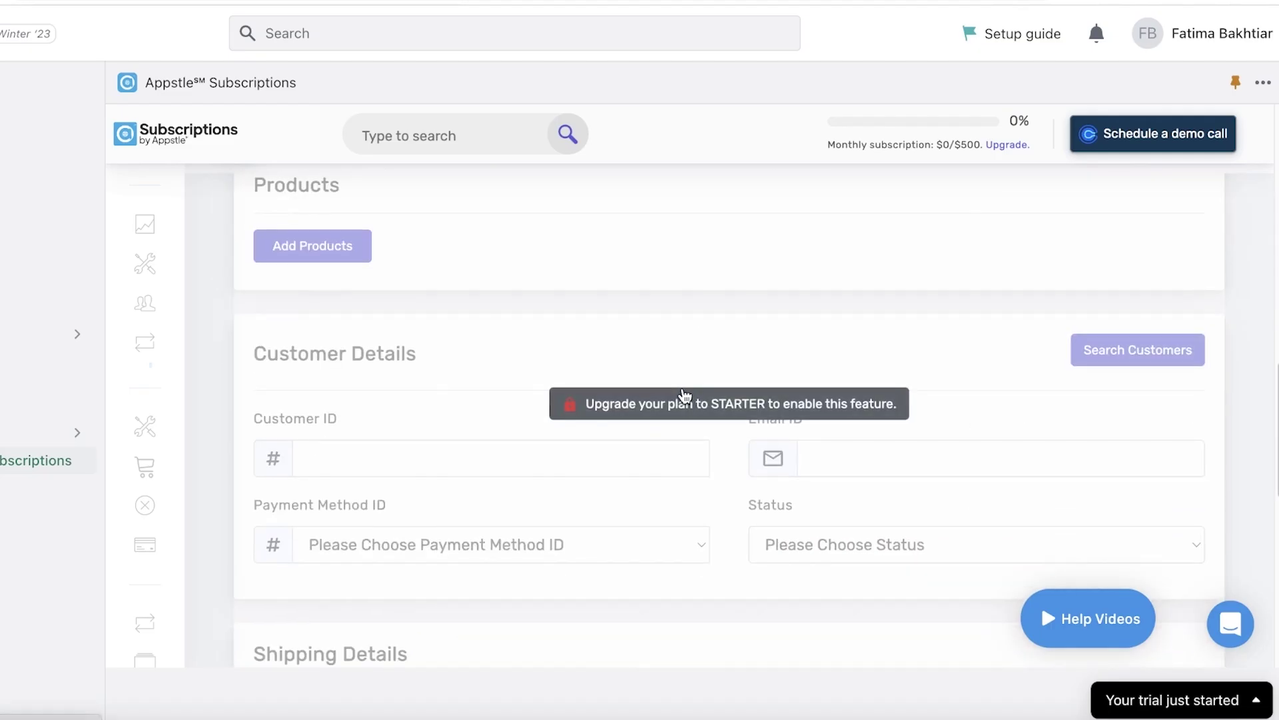
scroll(476, 321, "up", 4)
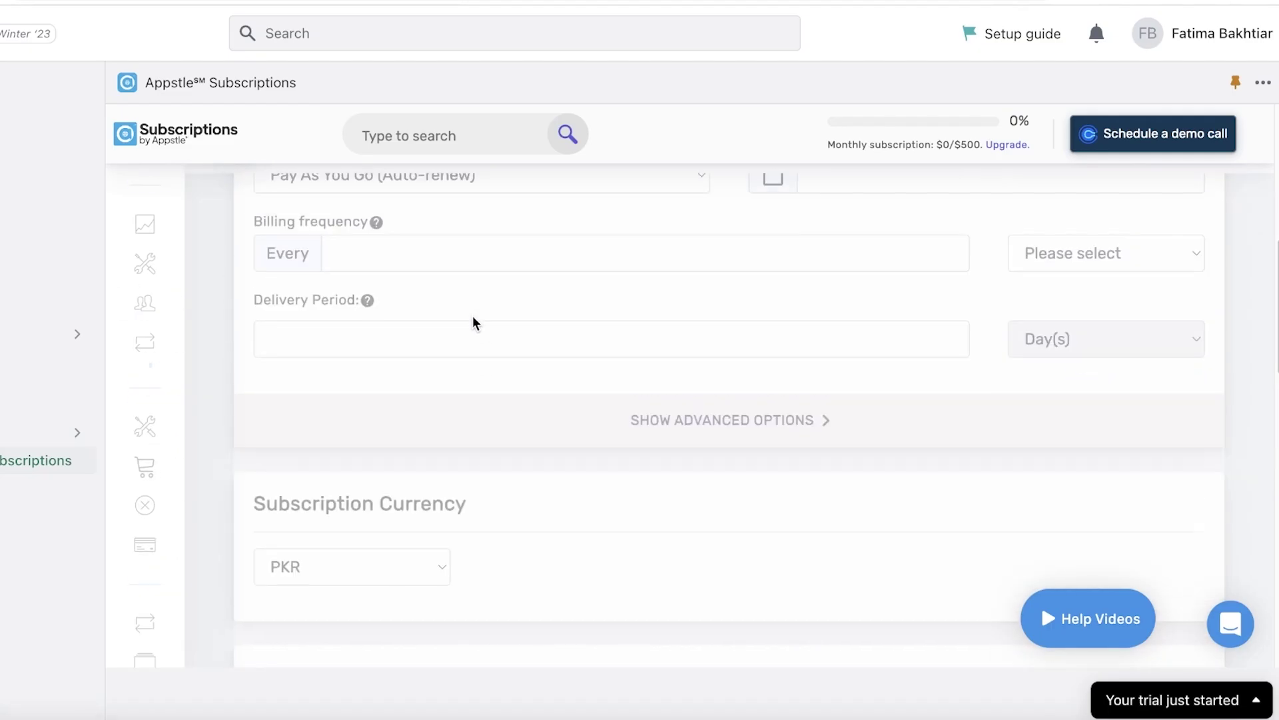
scroll(408, 343, "up", 4)
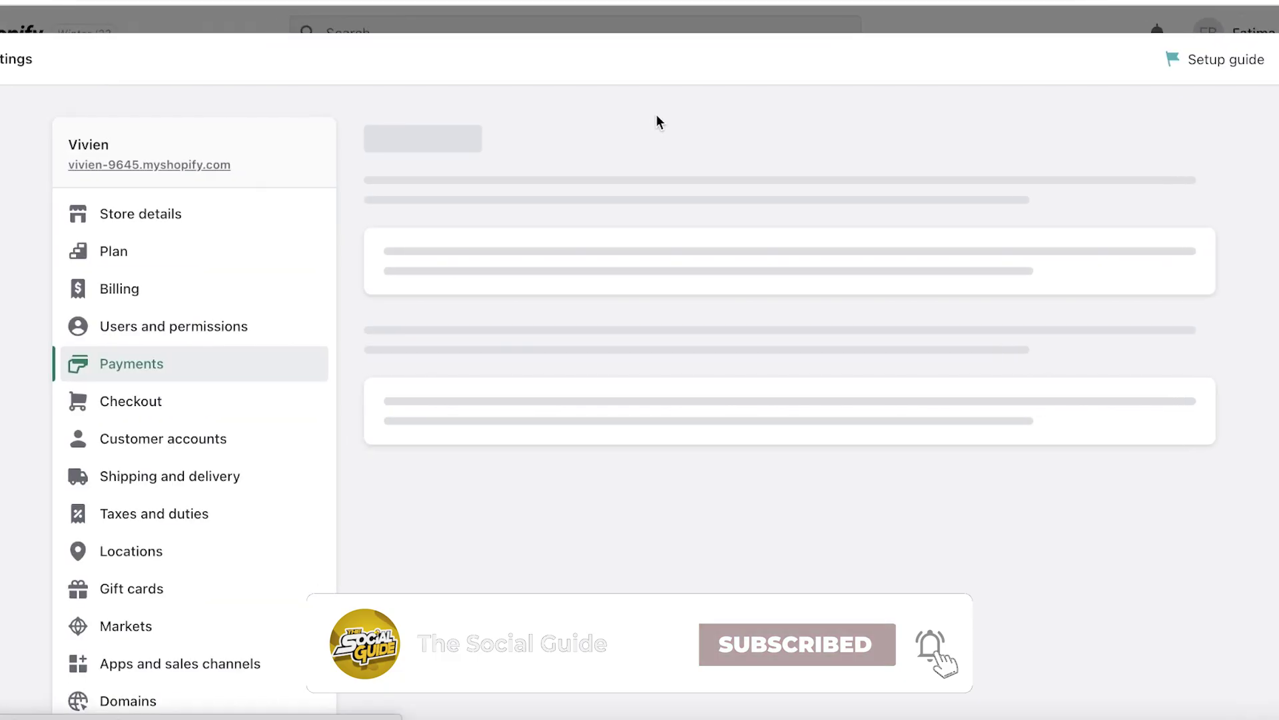
Step: Check the addable manual payment methods, decline saving the password, and reopen Appstle Subscriptions
scroll(613, 330, "down", 3)
scroll(614, 330, "down", 4)
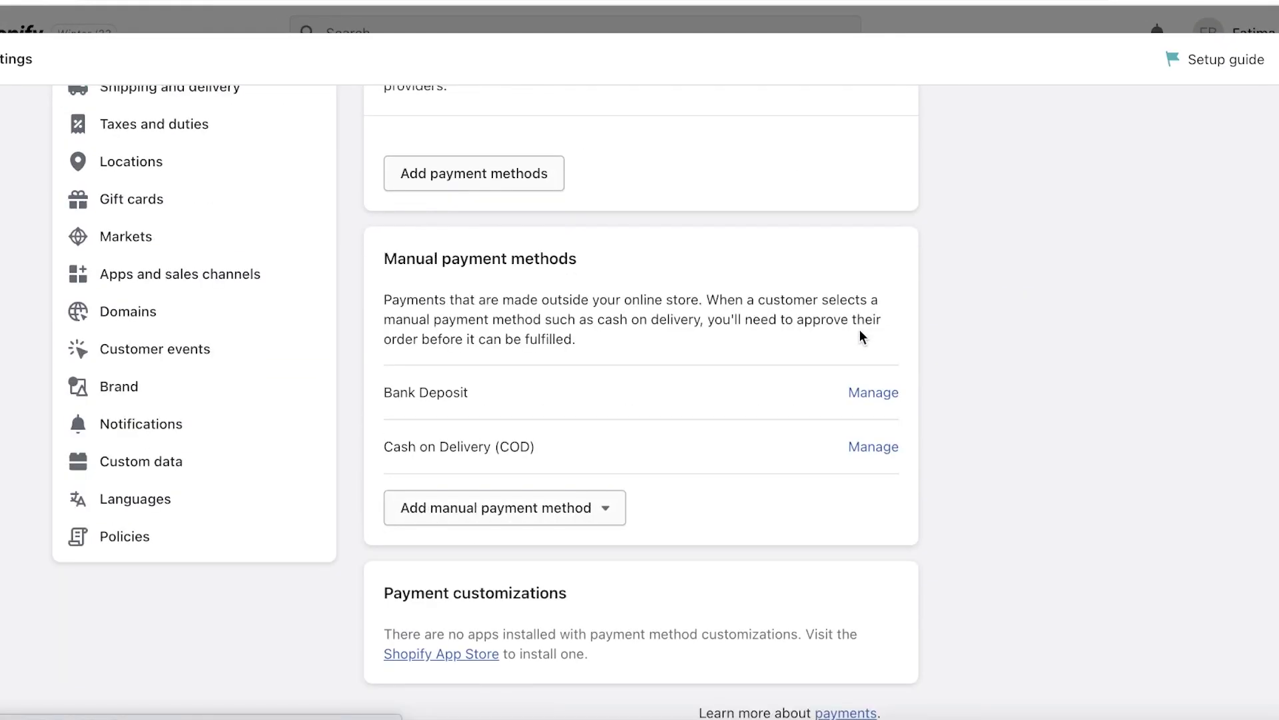
left_click(523, 493)
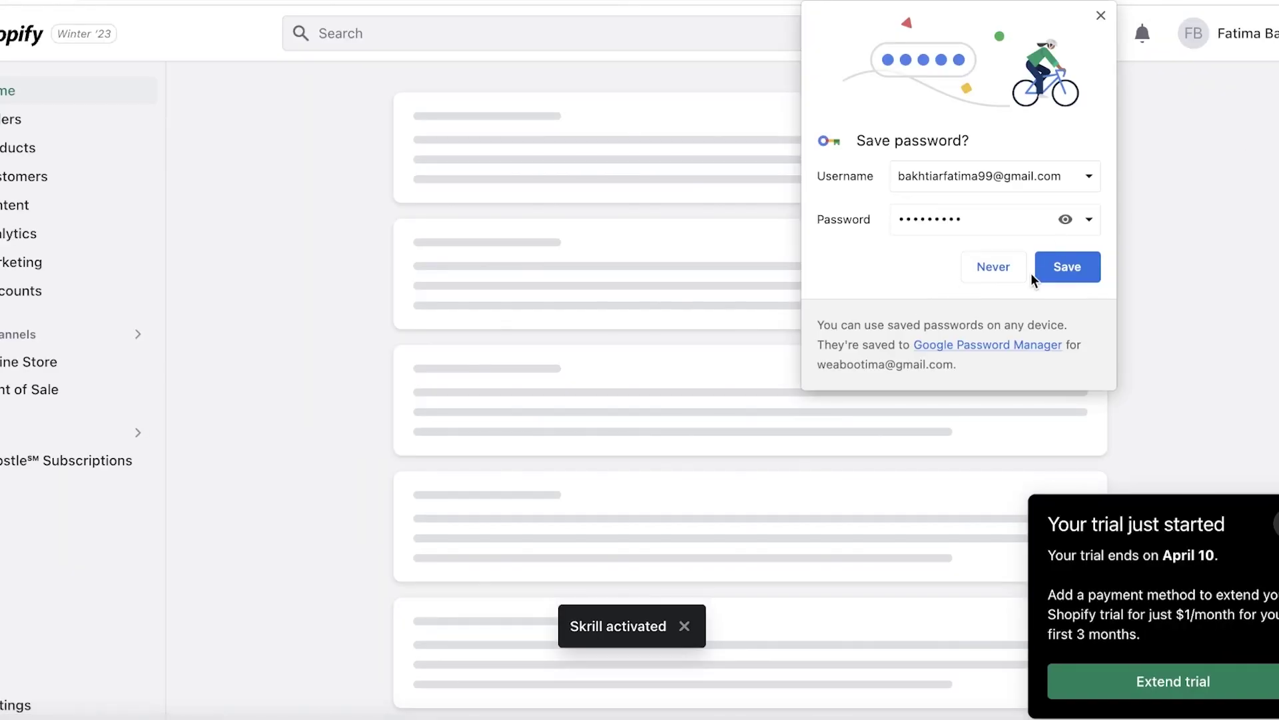
left_click(1012, 269)
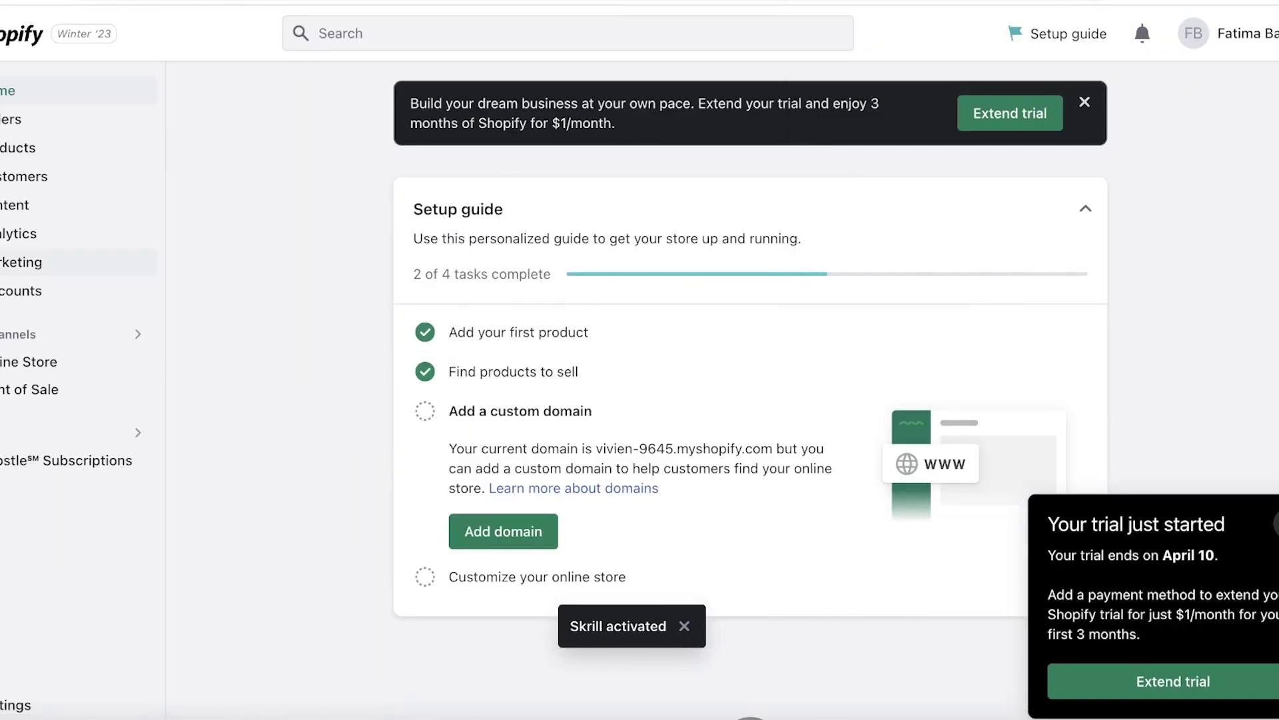
left_click(28, 460)
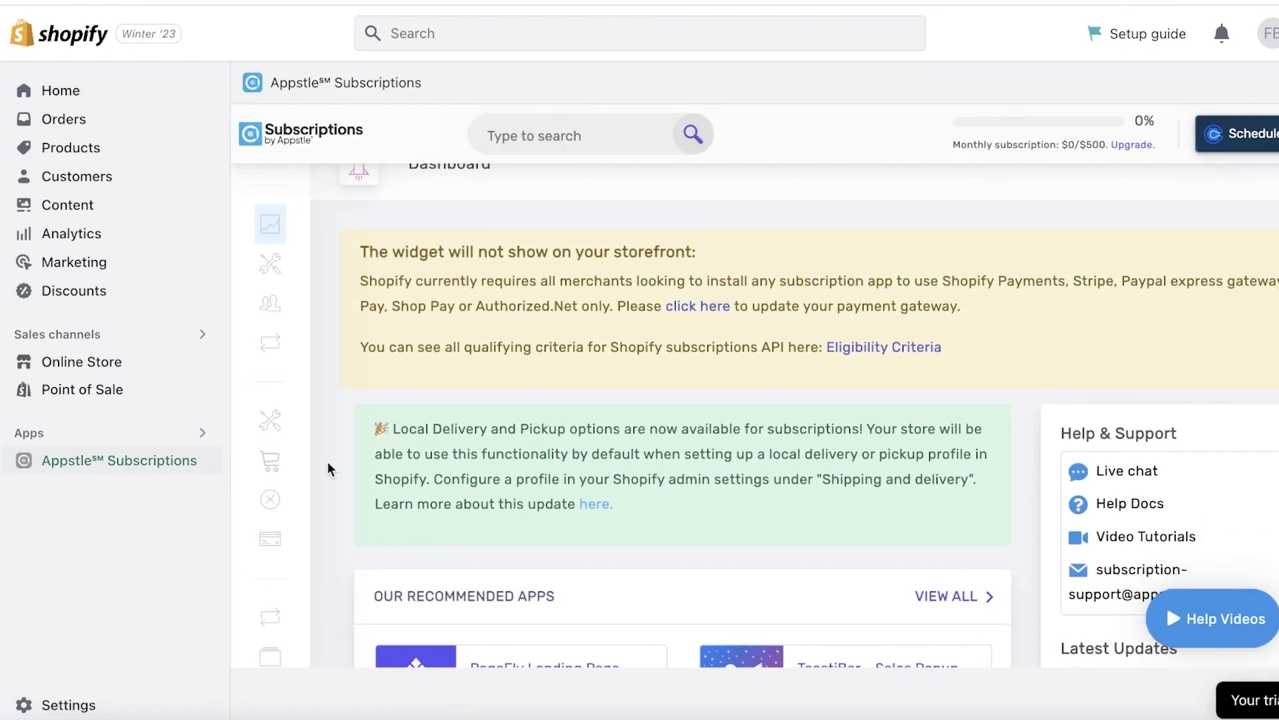
Step: Open Create Manual Subscription again and read the eligibility criteria
mouse_move(257, 305)
left_click(343, 342)
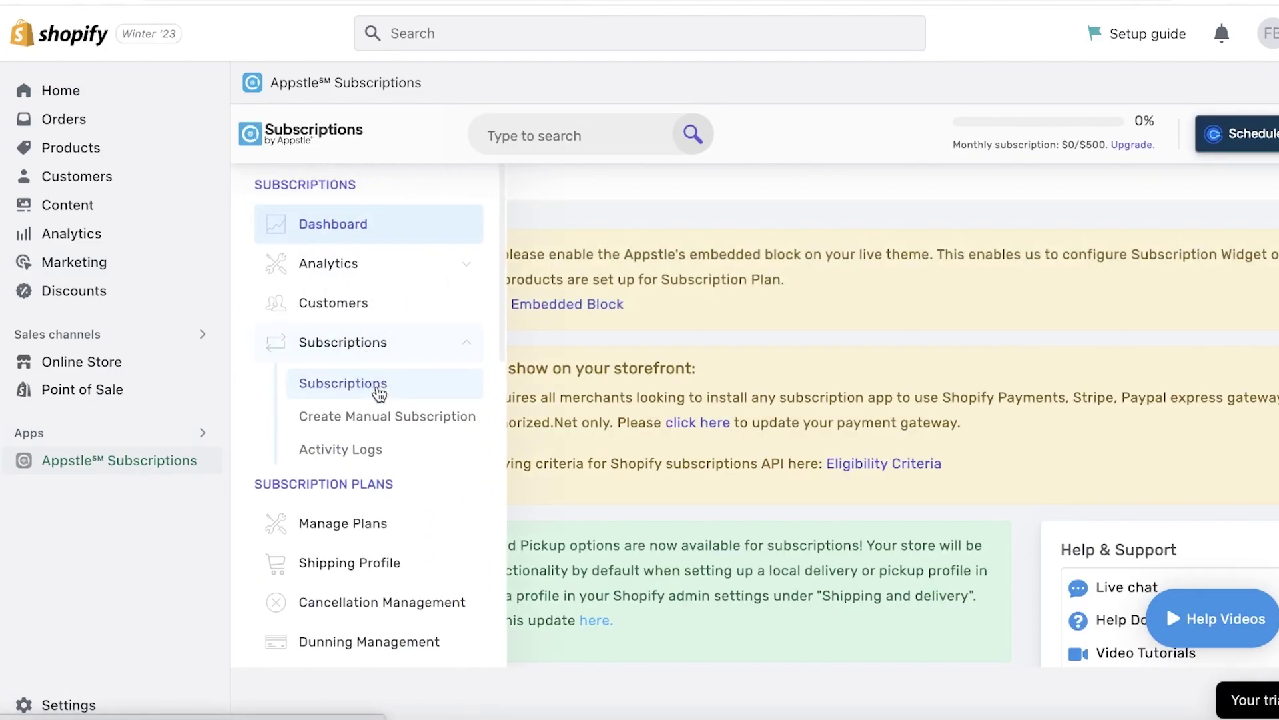
left_click(339, 421)
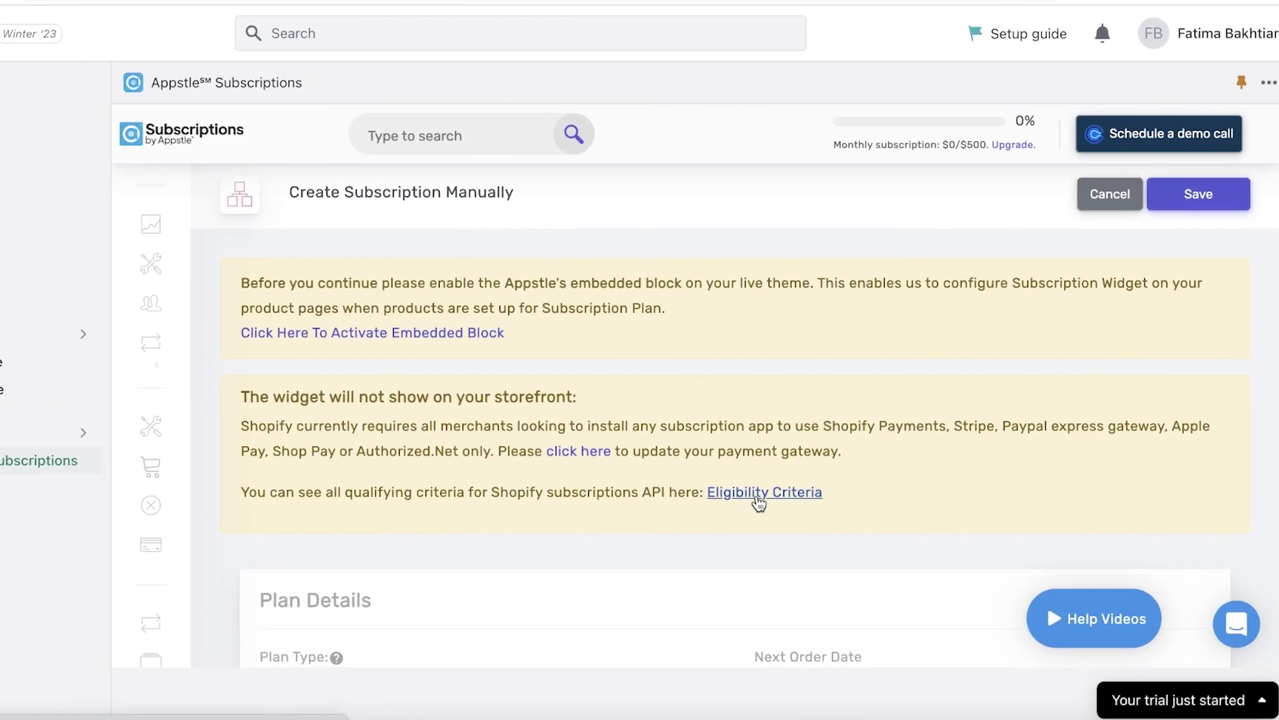
left_click(760, 494)
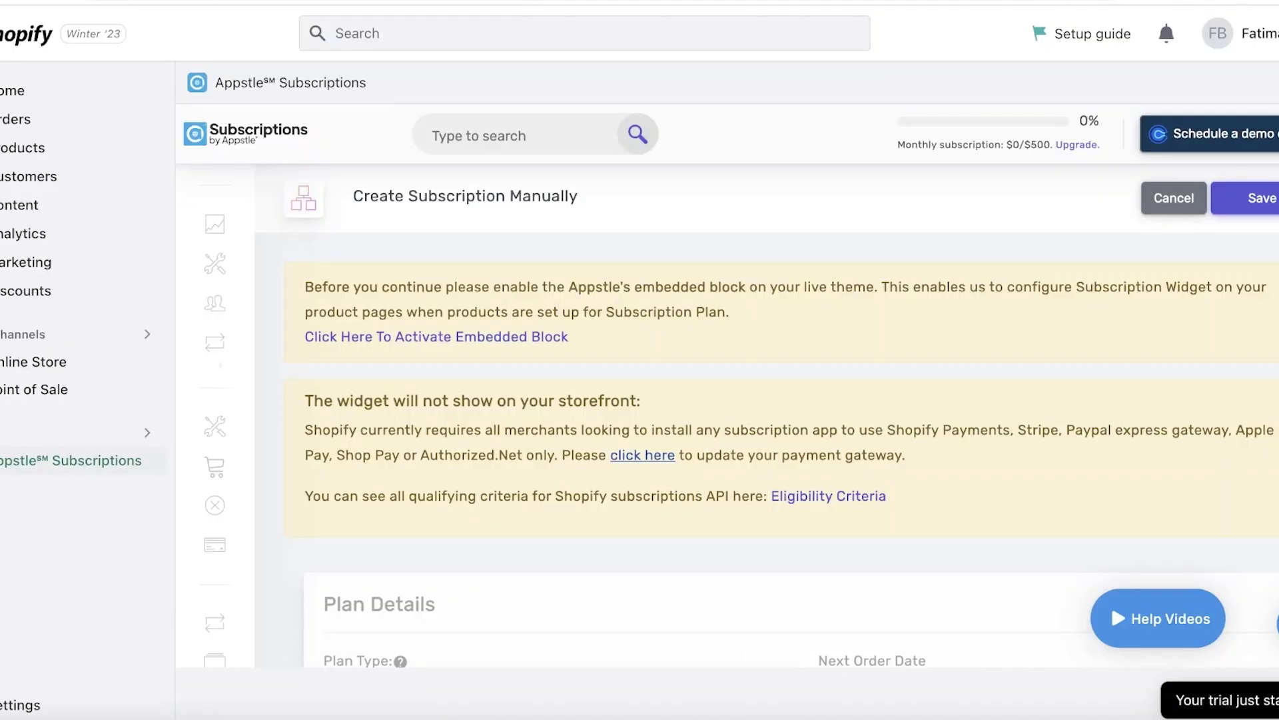
scroll(654, 317, "down", 5)
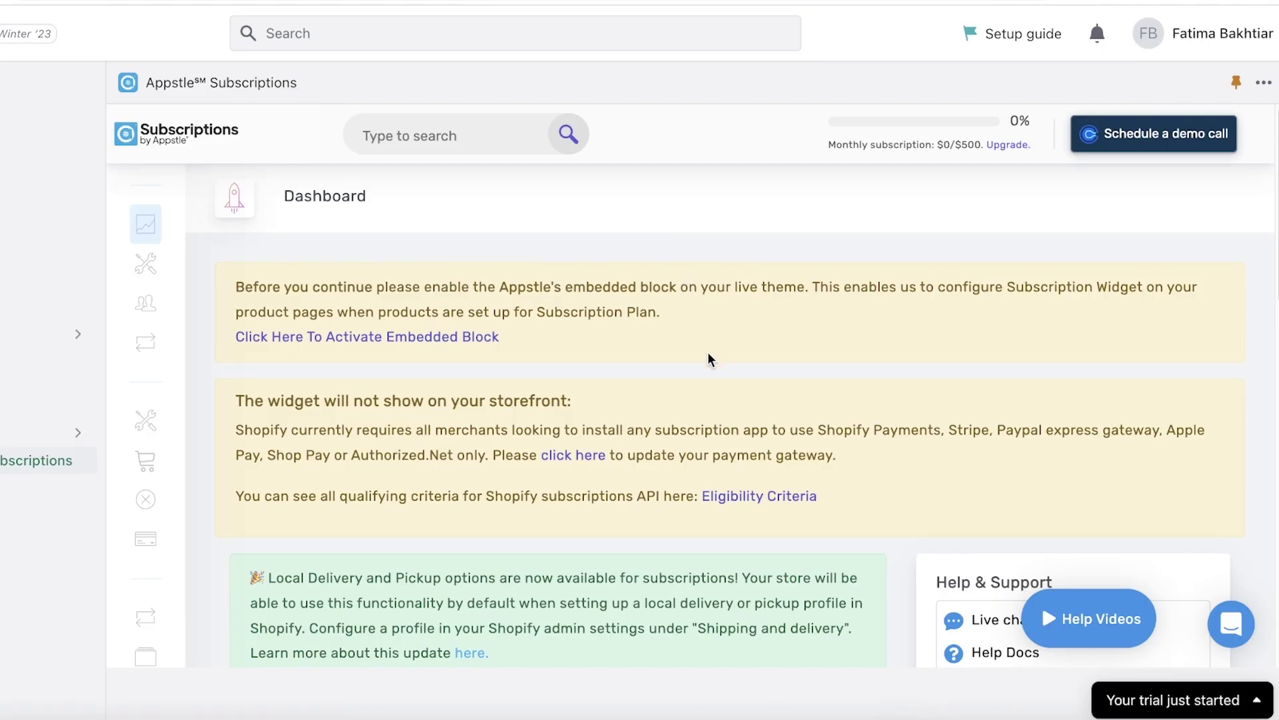
Step: Go to the Subscriptions > Subscriptions overview page in the app sidebar
mouse_move(126, 286)
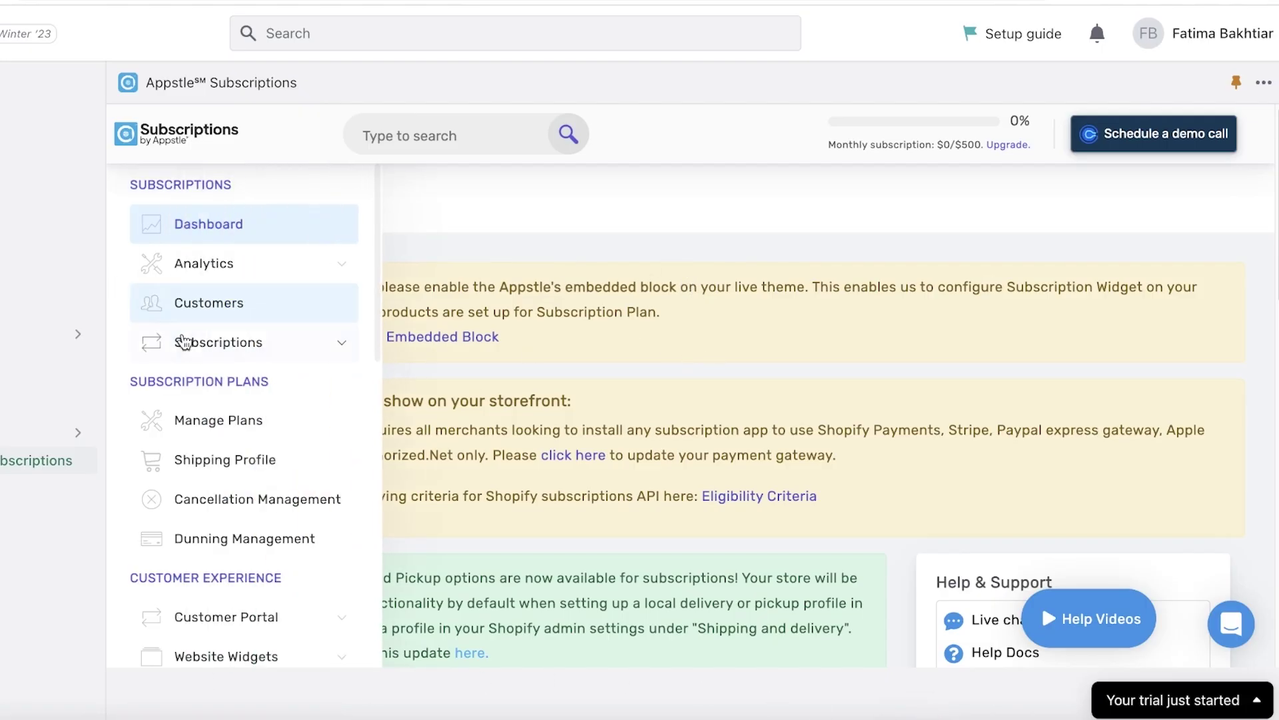
left_click(188, 360)
left_click(187, 380)
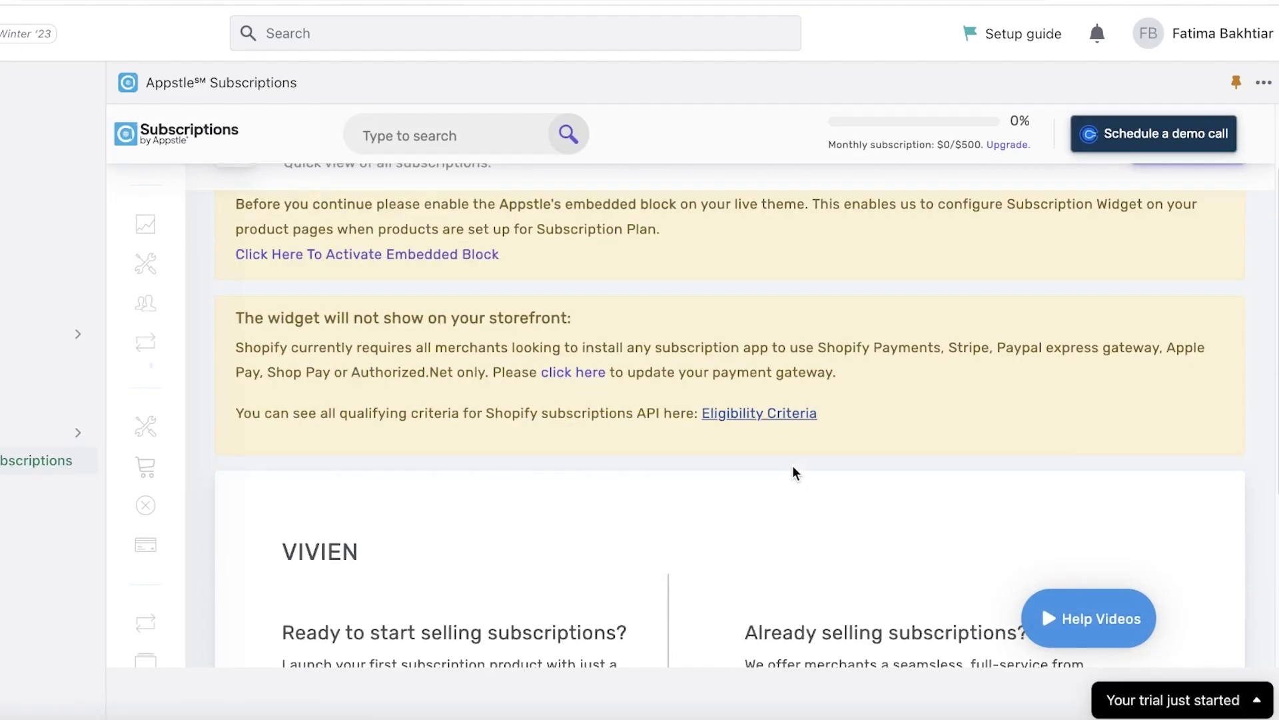
Step: Begin the Appstle setup and start creating the first subscription plan
scroll(485, 326, "down", 2)
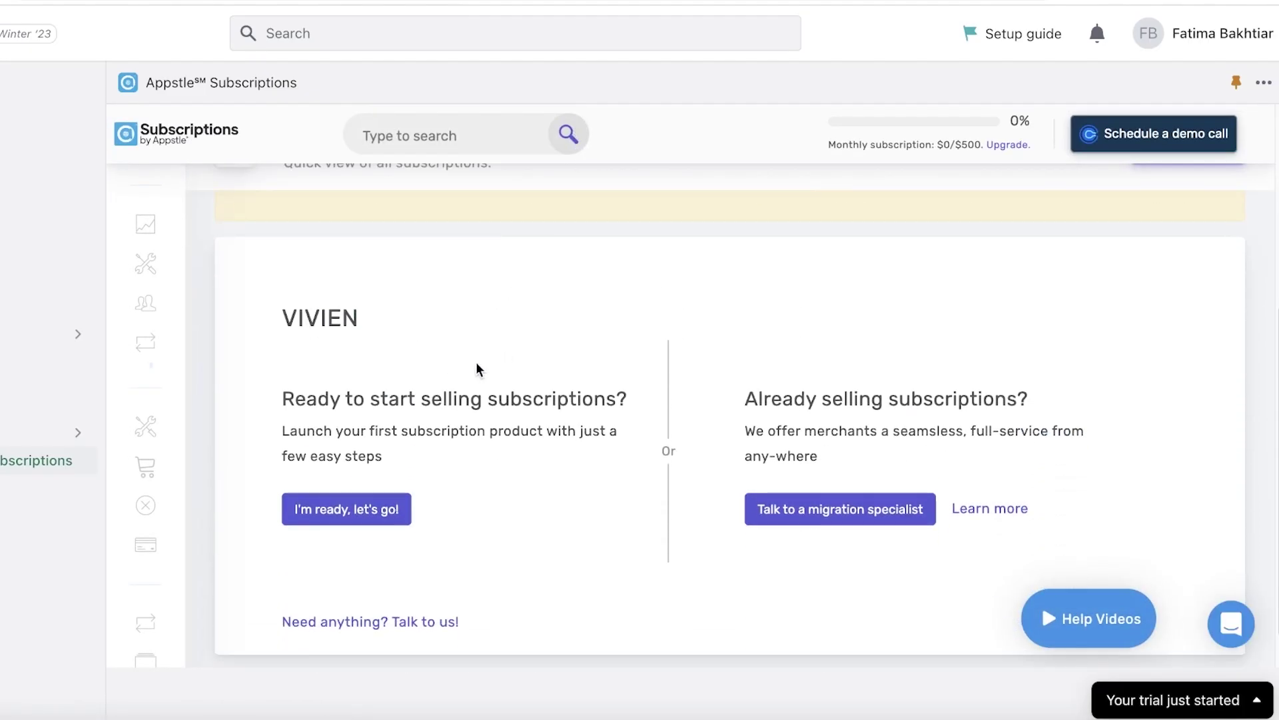
left_click(361, 511)
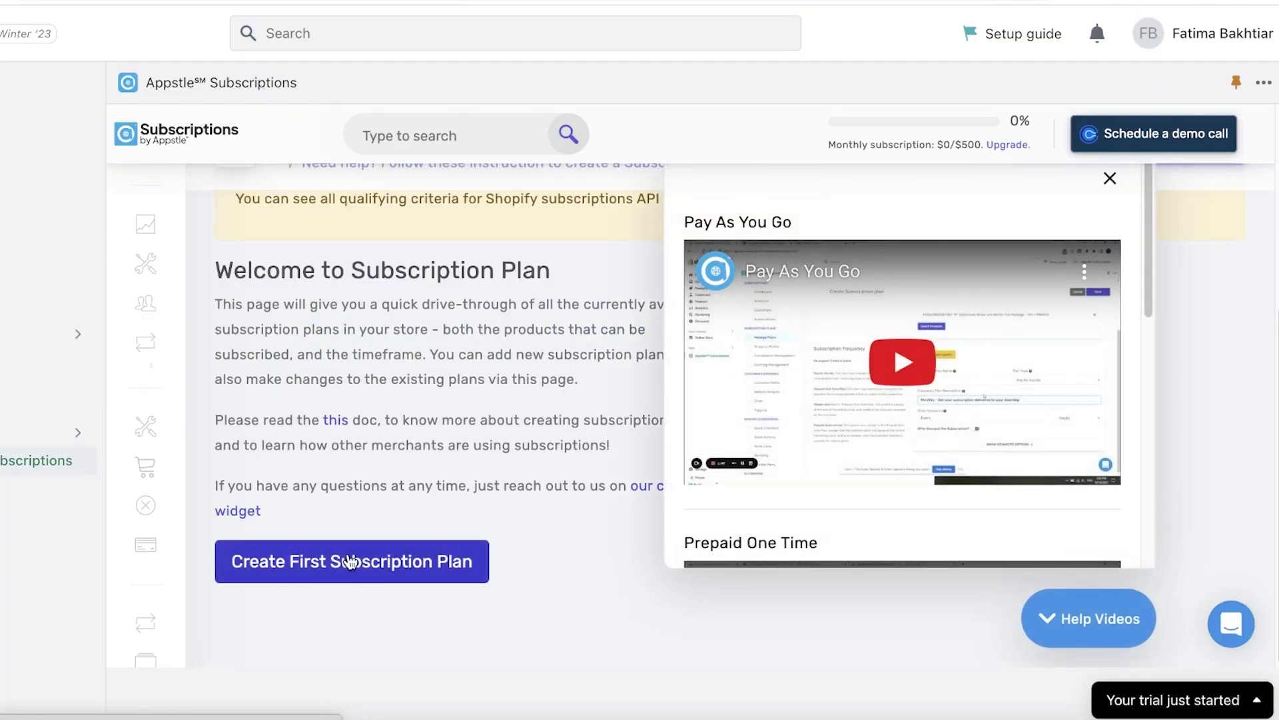
left_click(349, 562)
Step: Enter the plan name 'Toiletries Boc' and bring up the product picker
left_click(657, 320)
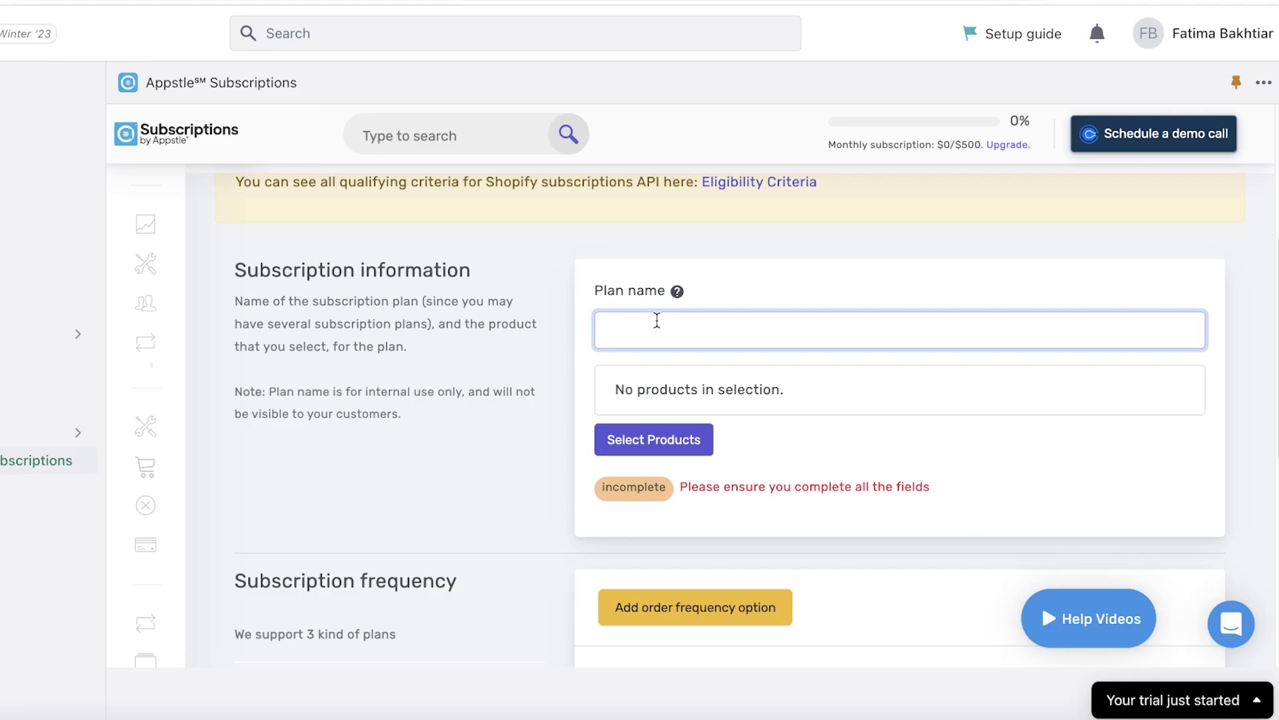
type("Toiletries Boc")
left_click(632, 395)
left_click(666, 436)
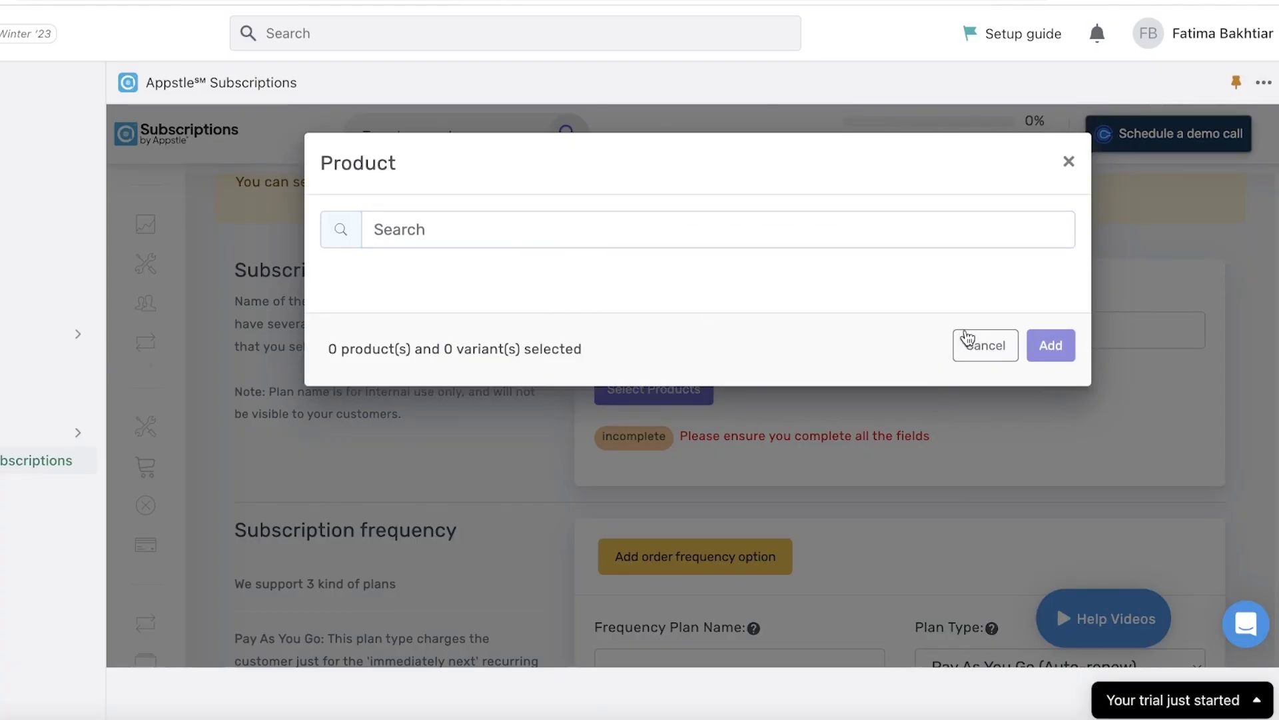
Step: Close the empty product picker and open a product form in the store's Products list
left_click(968, 340)
left_click(40, 176)
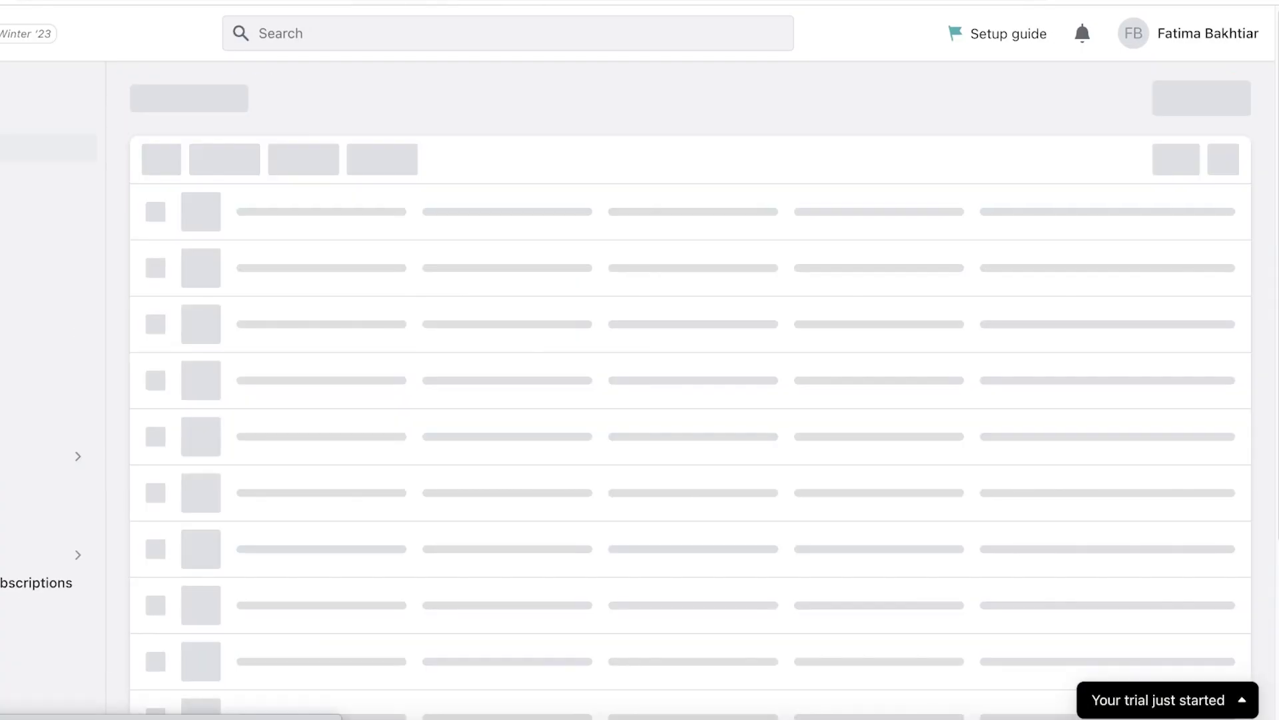
left_click(849, 515)
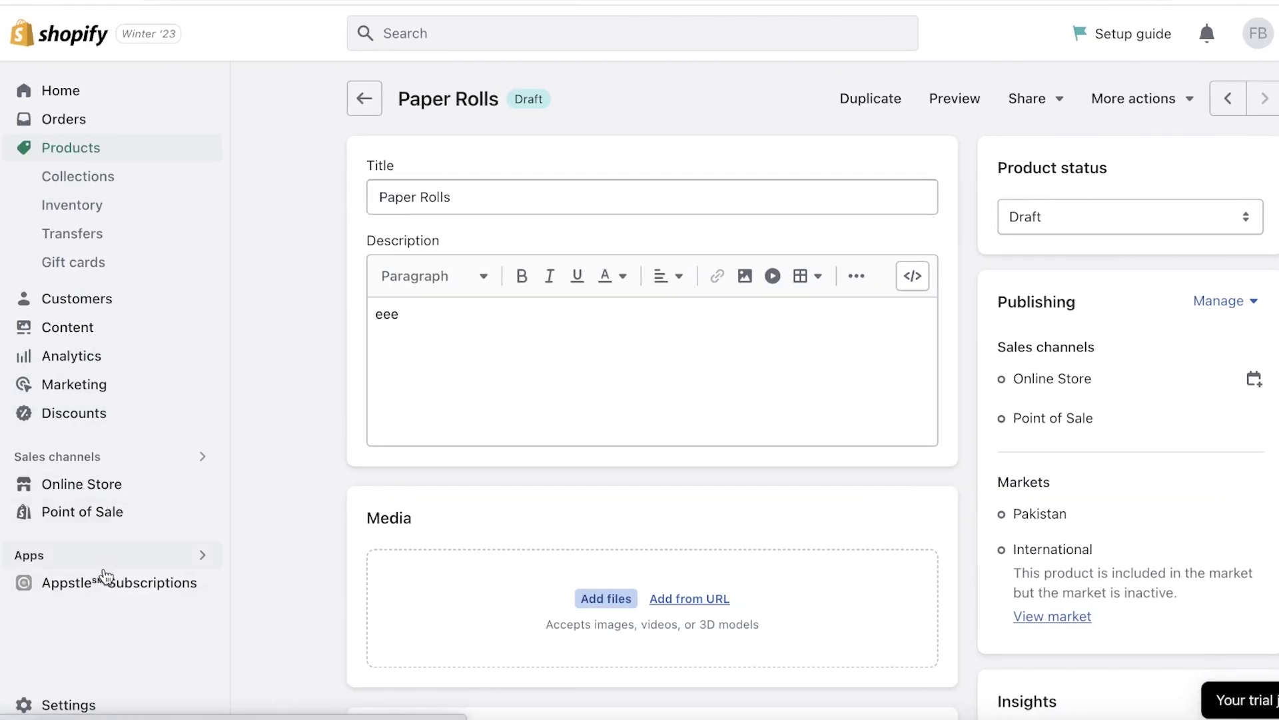
Step: Return to Appstle Subscriptions and go to the Subscription Plans setup page
left_click(101, 581)
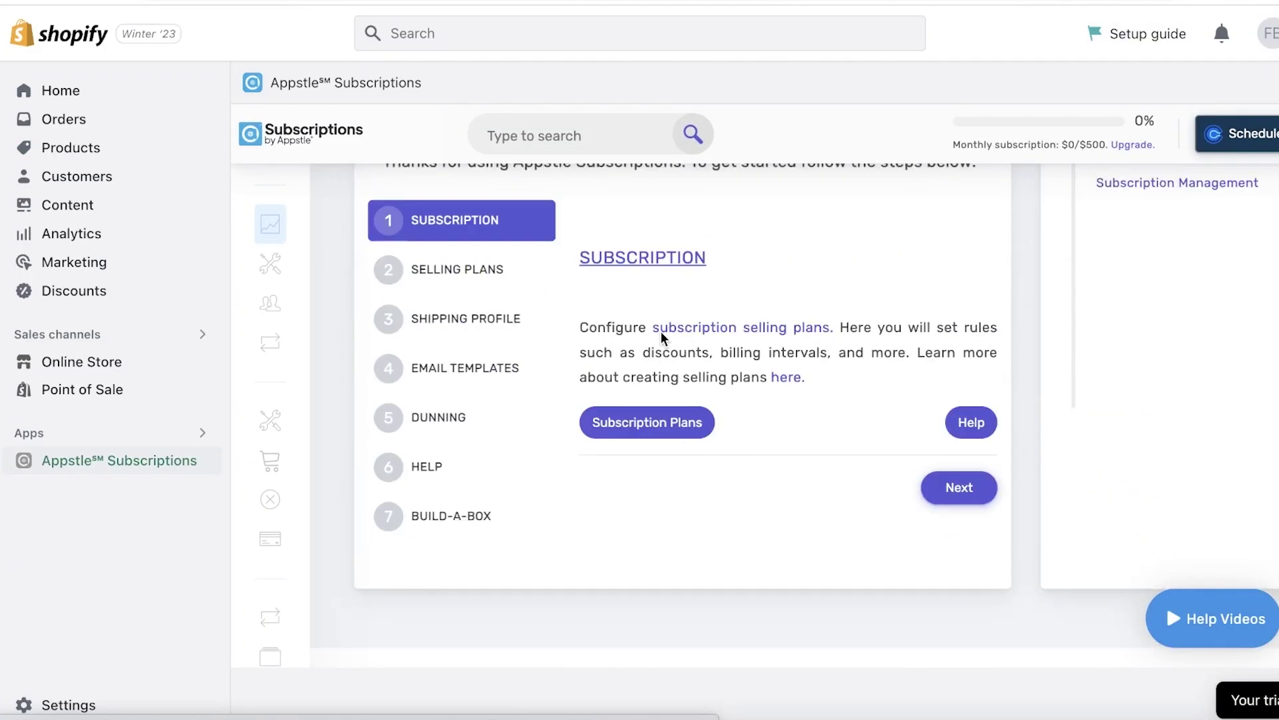
scroll(661, 330, "down", 1)
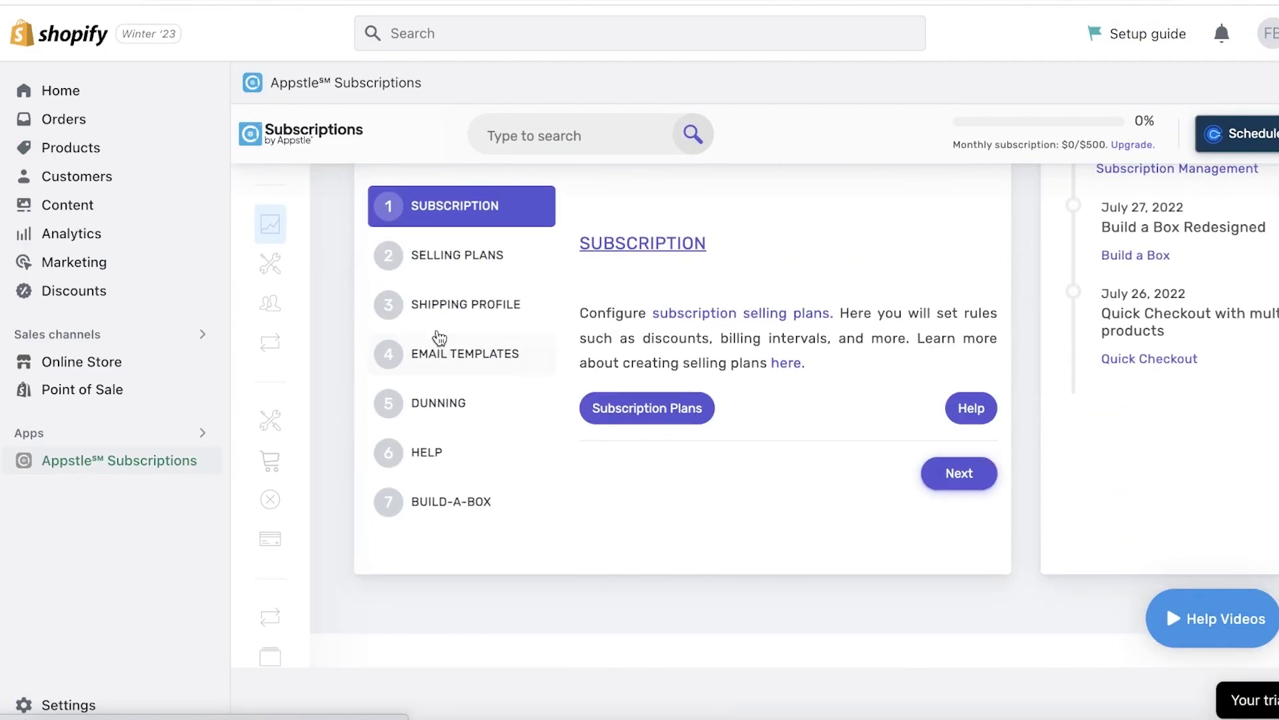
left_click(645, 411)
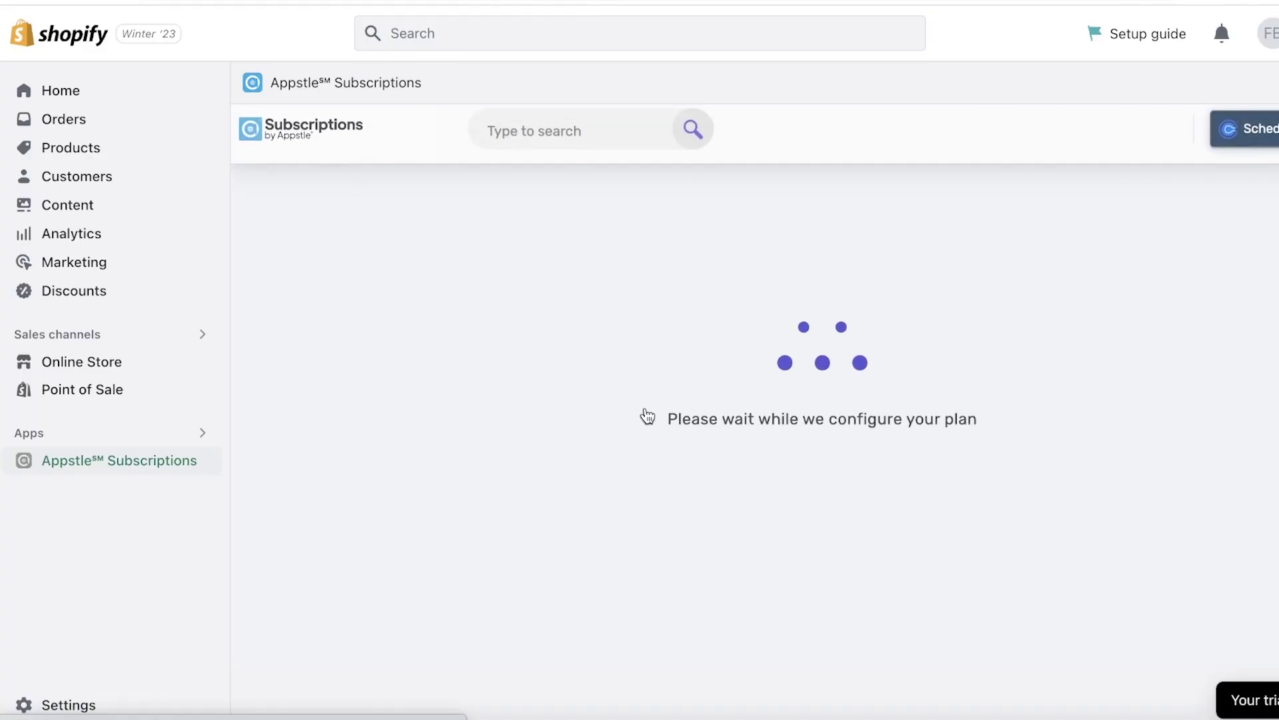
scroll(620, 394, "down", 4)
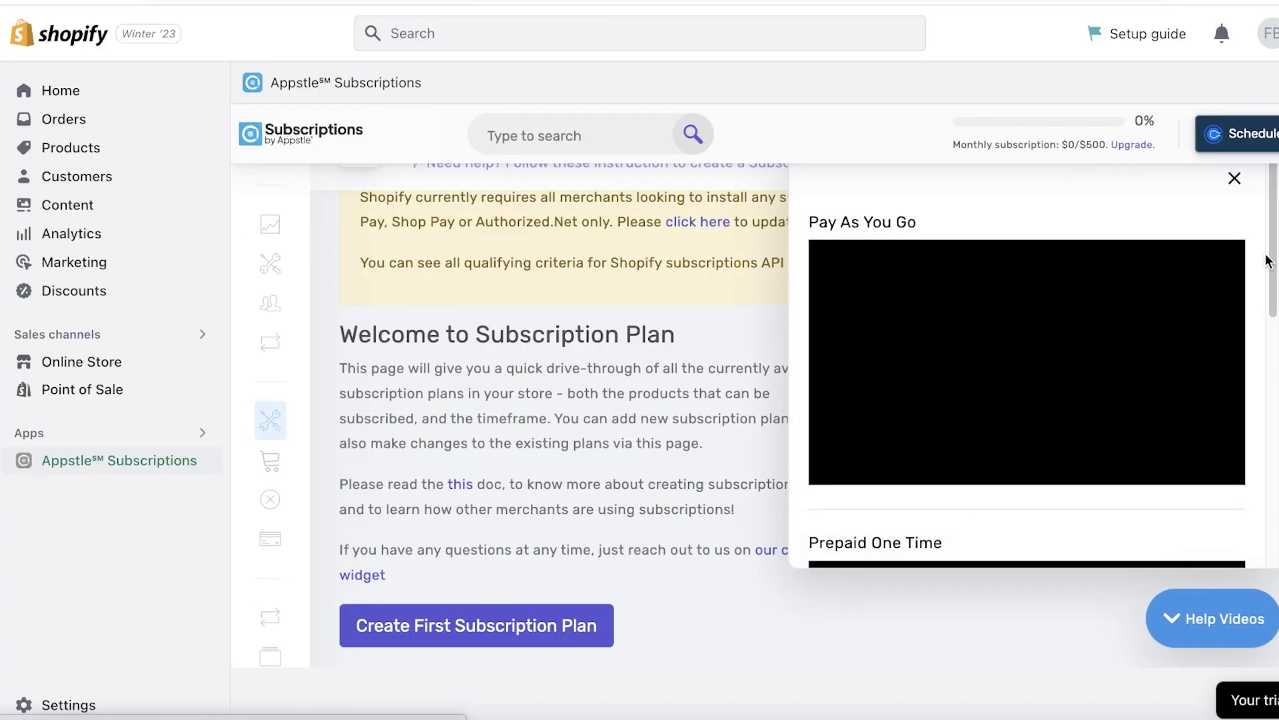
Step: Close the help videos panel and start a new plan named Toiletries Box
left_click(1235, 178)
left_click(446, 623)
left_click(823, 409)
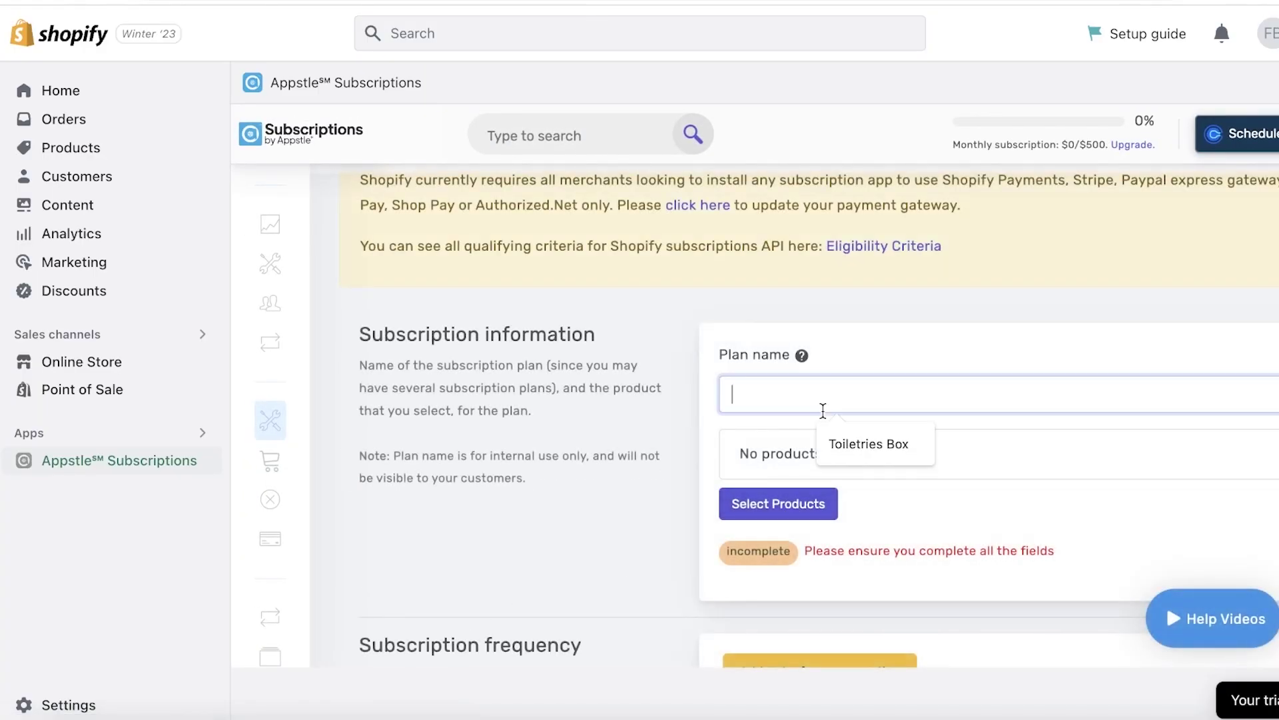
left_click(866, 444)
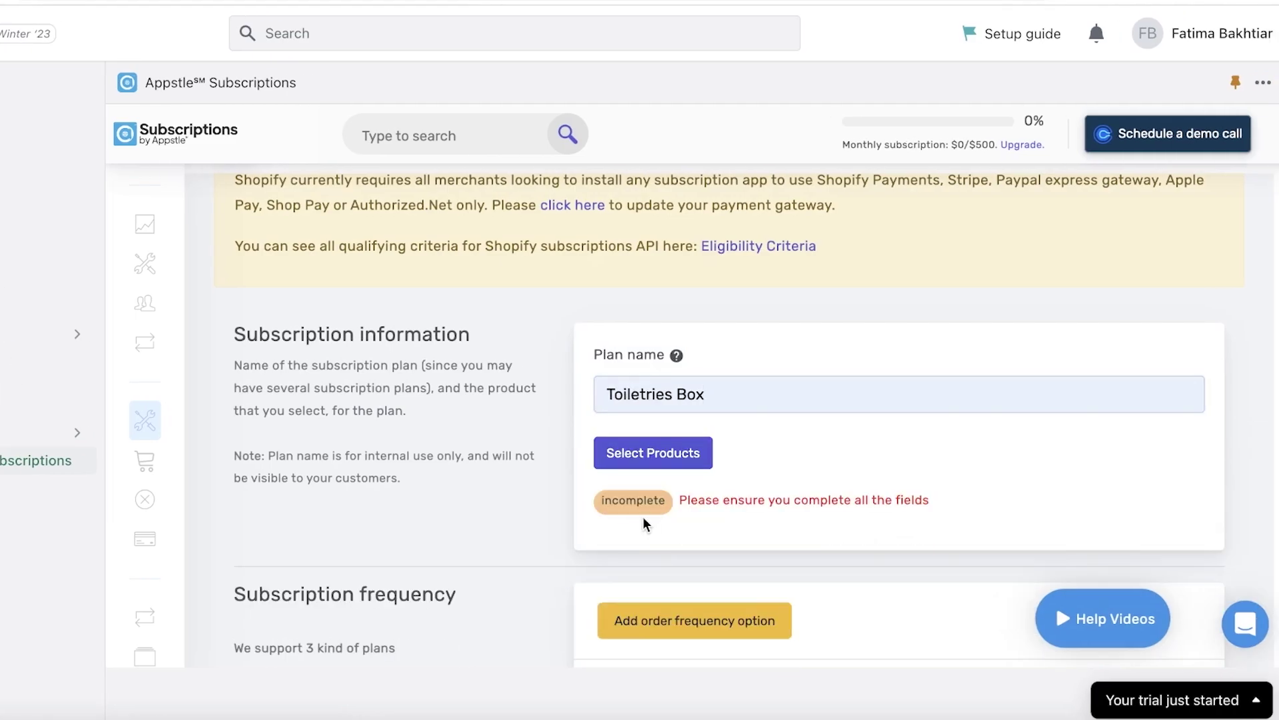
Step: Add the Paper Rolls and Toilet Paper products to the plan
left_click(600, 459)
left_click(346, 296)
left_click(346, 367)
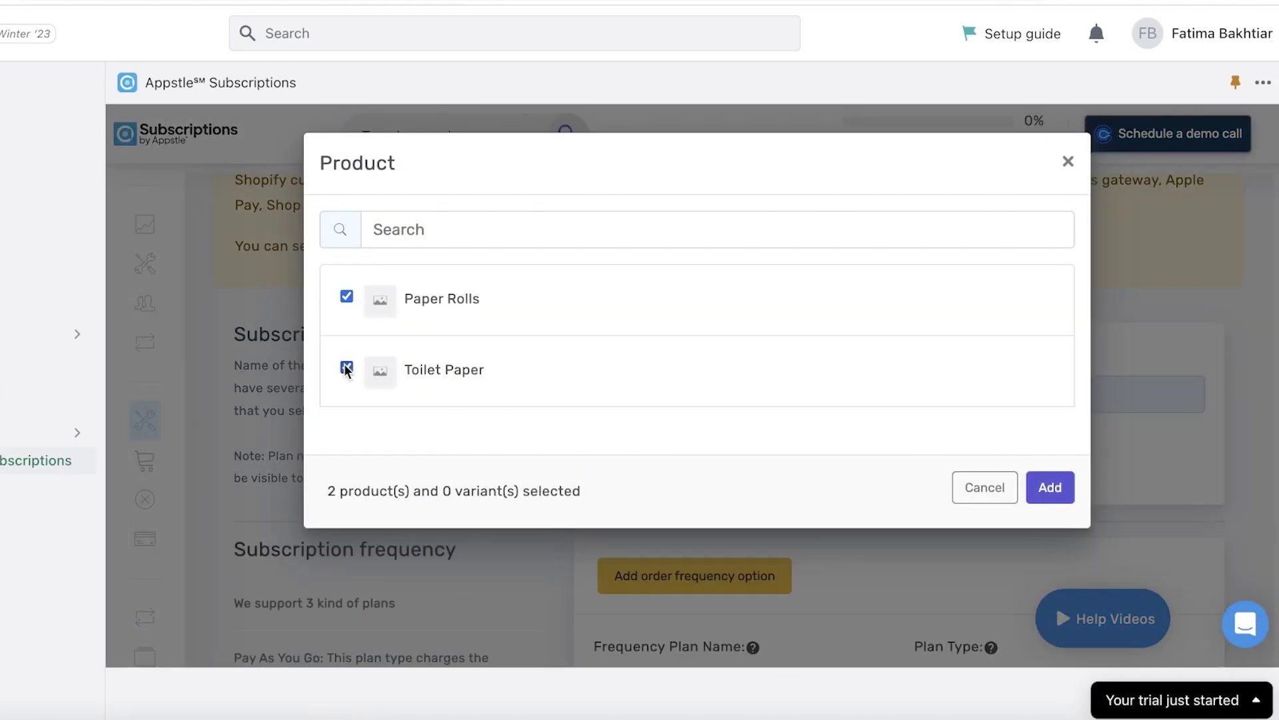
left_click(1032, 489)
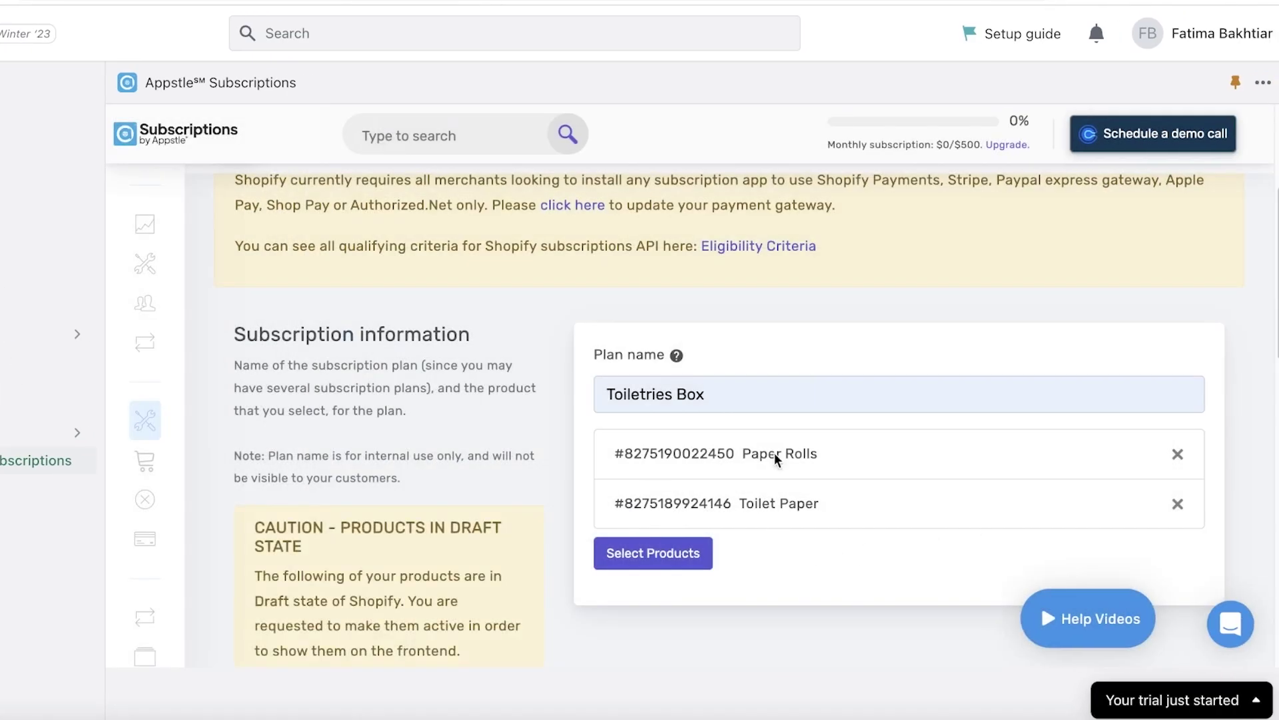
scroll(843, 447, "down", 3)
scroll(842, 446, "down", 10)
scroll(676, 347, "up", 3)
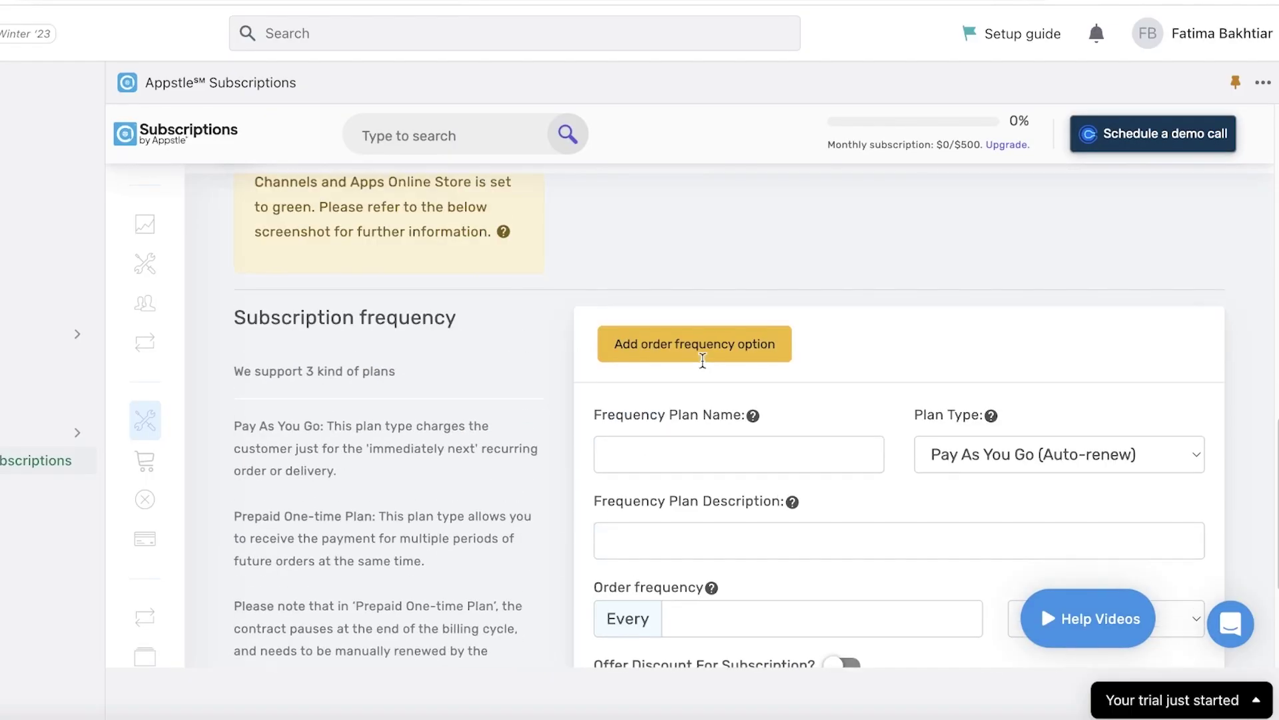
Step: Add a Pay As You Go frequency option 'Wenthly' described as 'All your needs every month'
left_click(677, 340)
left_click(619, 452)
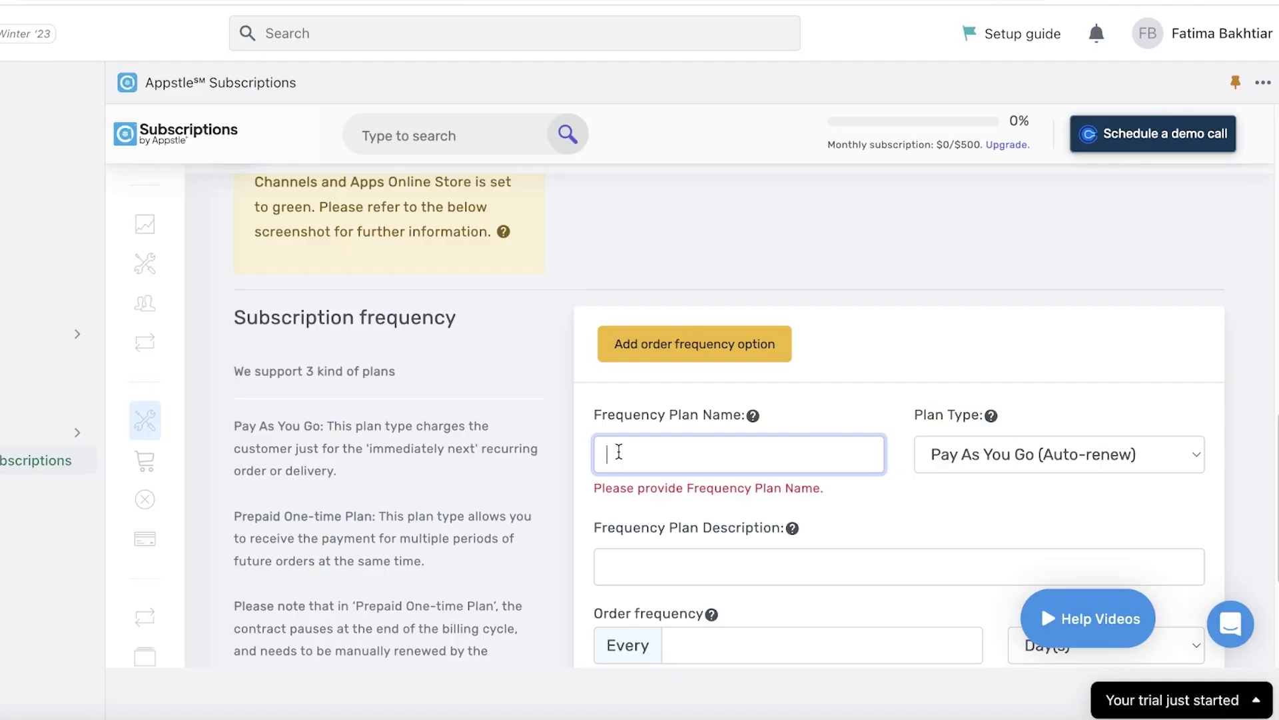
type("We")
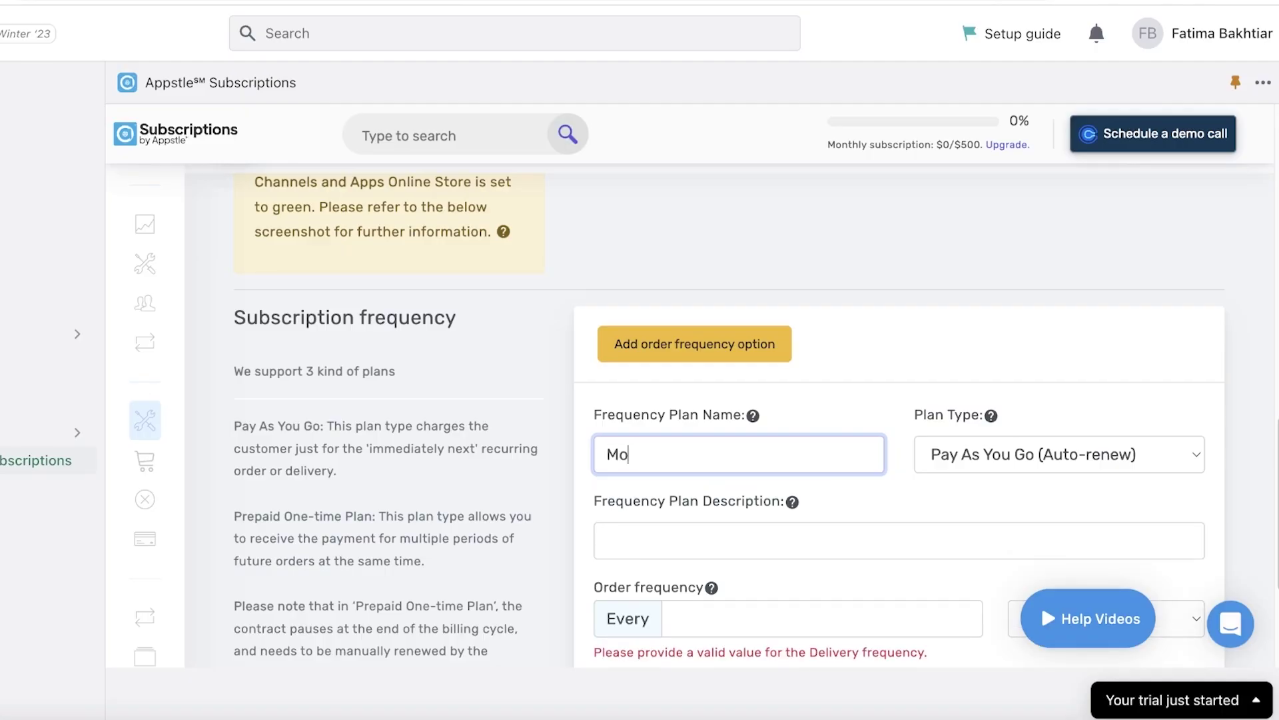
type("nthly")
left_click(1039, 456)
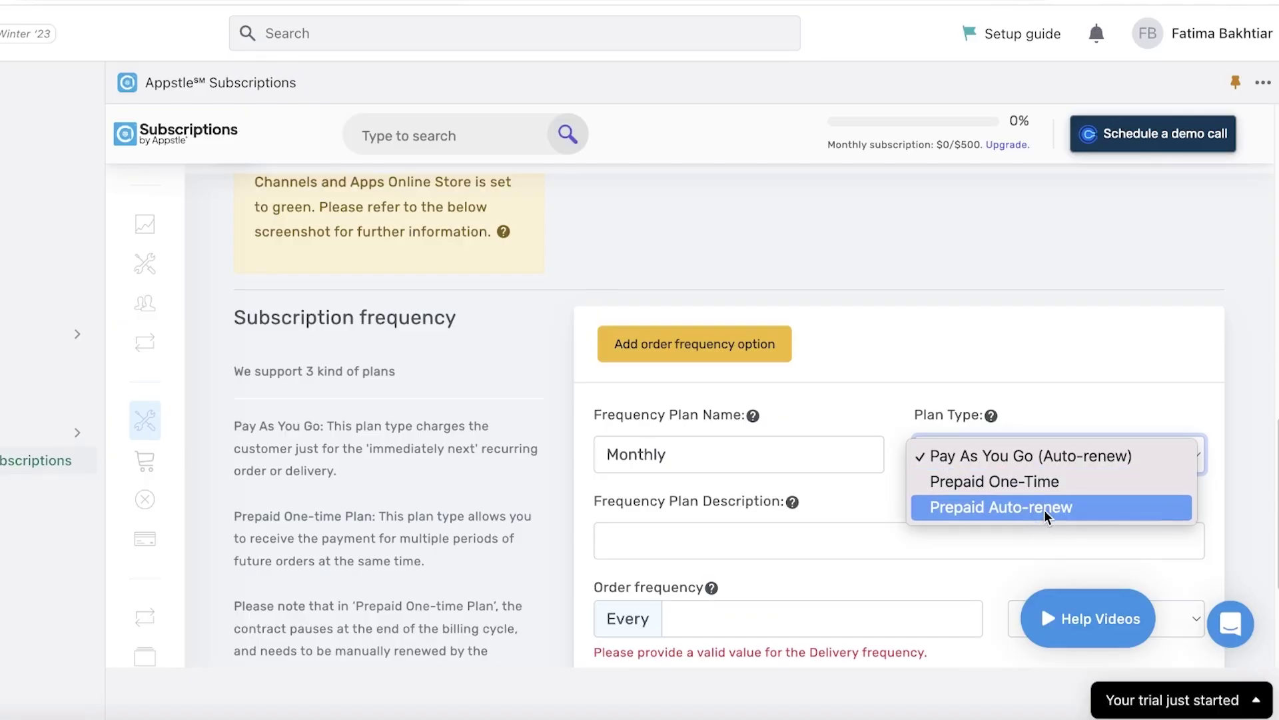
left_click(1016, 460)
scroll(1077, 343, "down", 1)
left_click(753, 475)
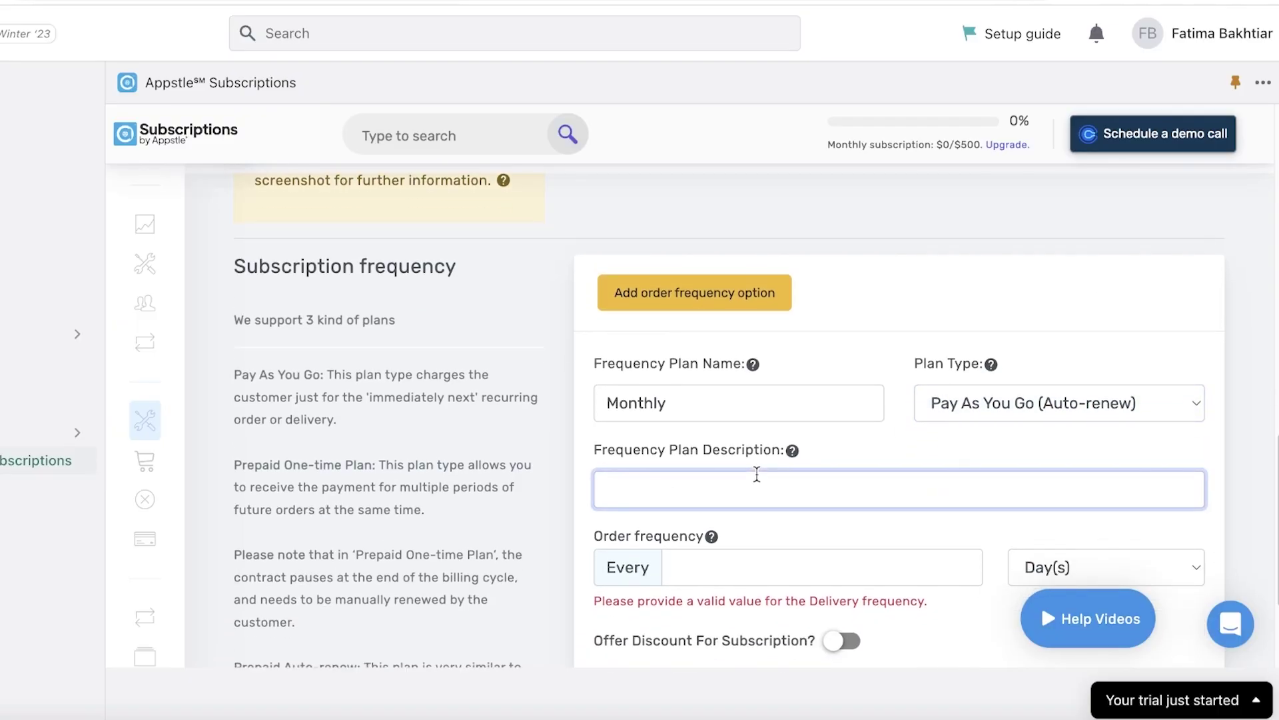
type("All your needs every month")
Step: Set the order frequency to every 1 month, leaving specific order days off
scroll(833, 493, "down", 3)
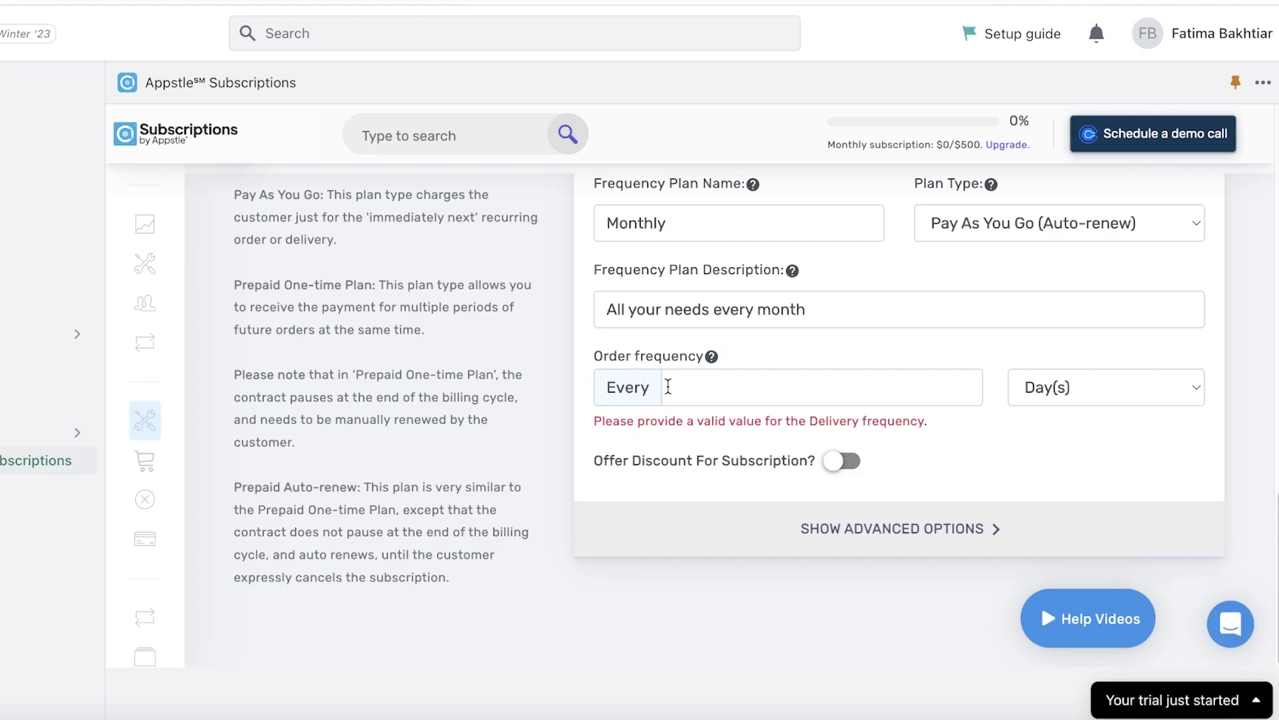
left_click(668, 387)
type("1")
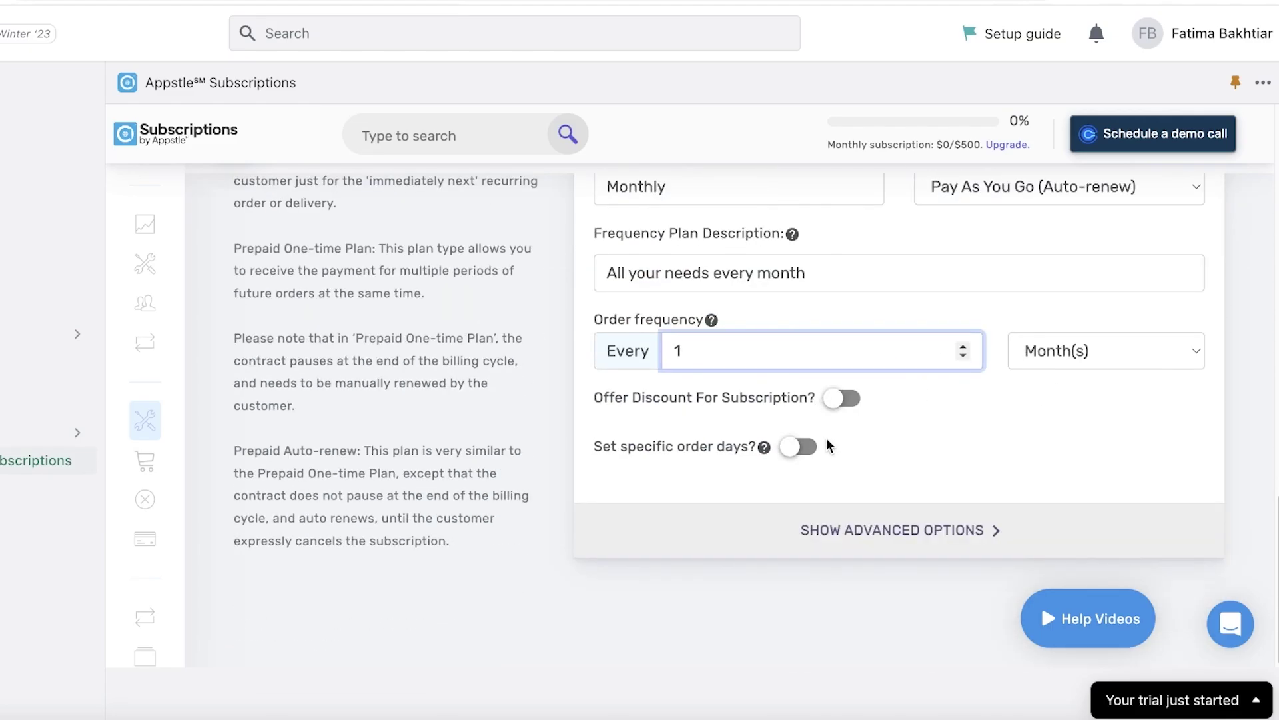
left_click(799, 448)
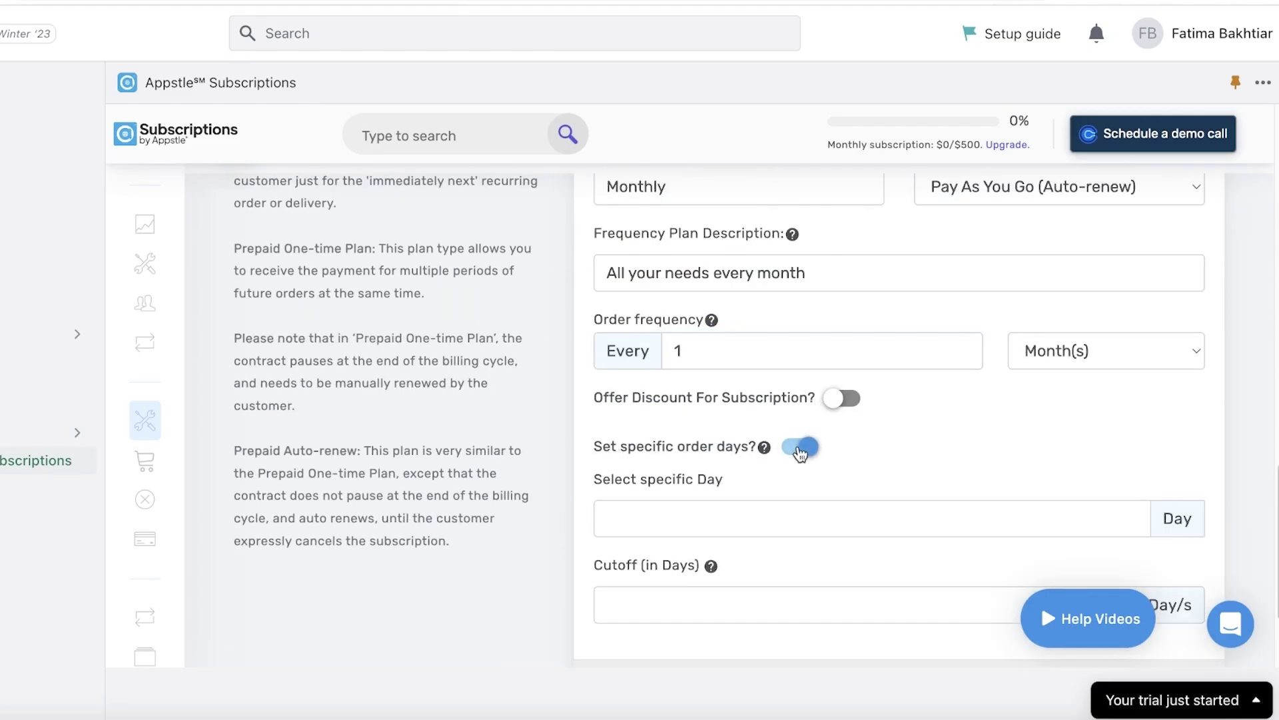
left_click(794, 504)
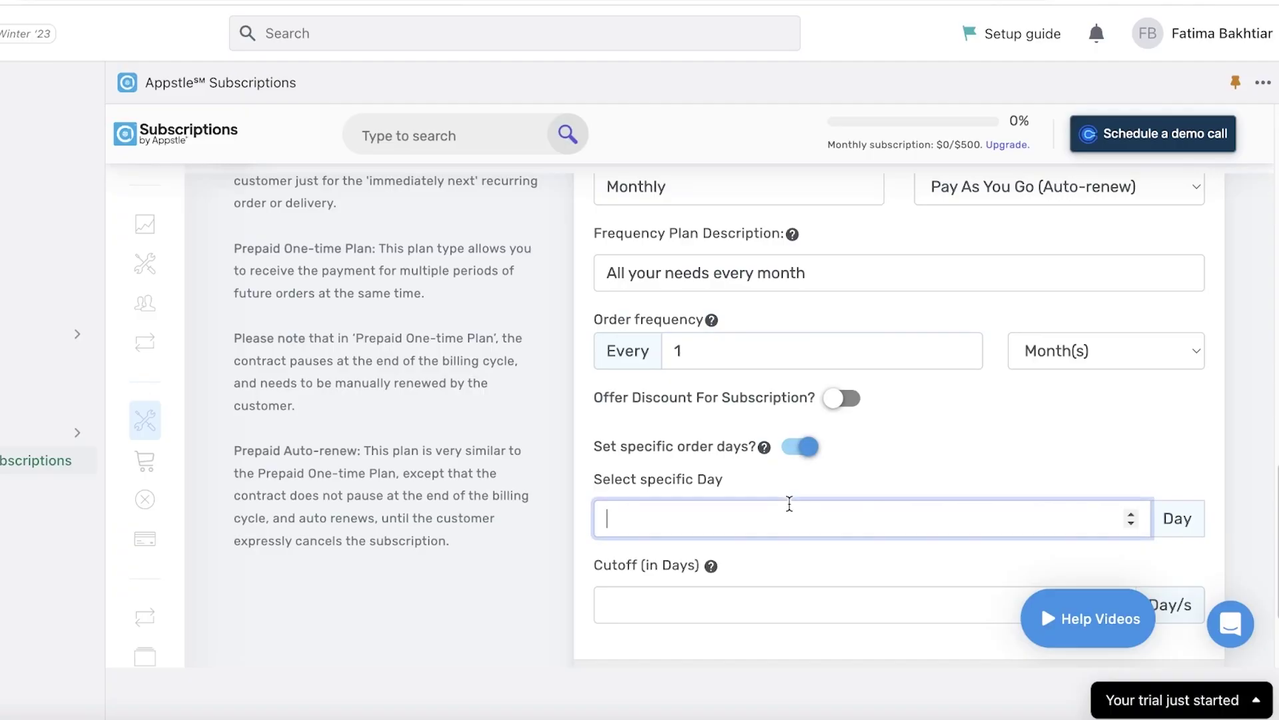
left_click(812, 446)
Step: Enable a 30 Percent off discount for the subscription frequency
left_click(857, 398)
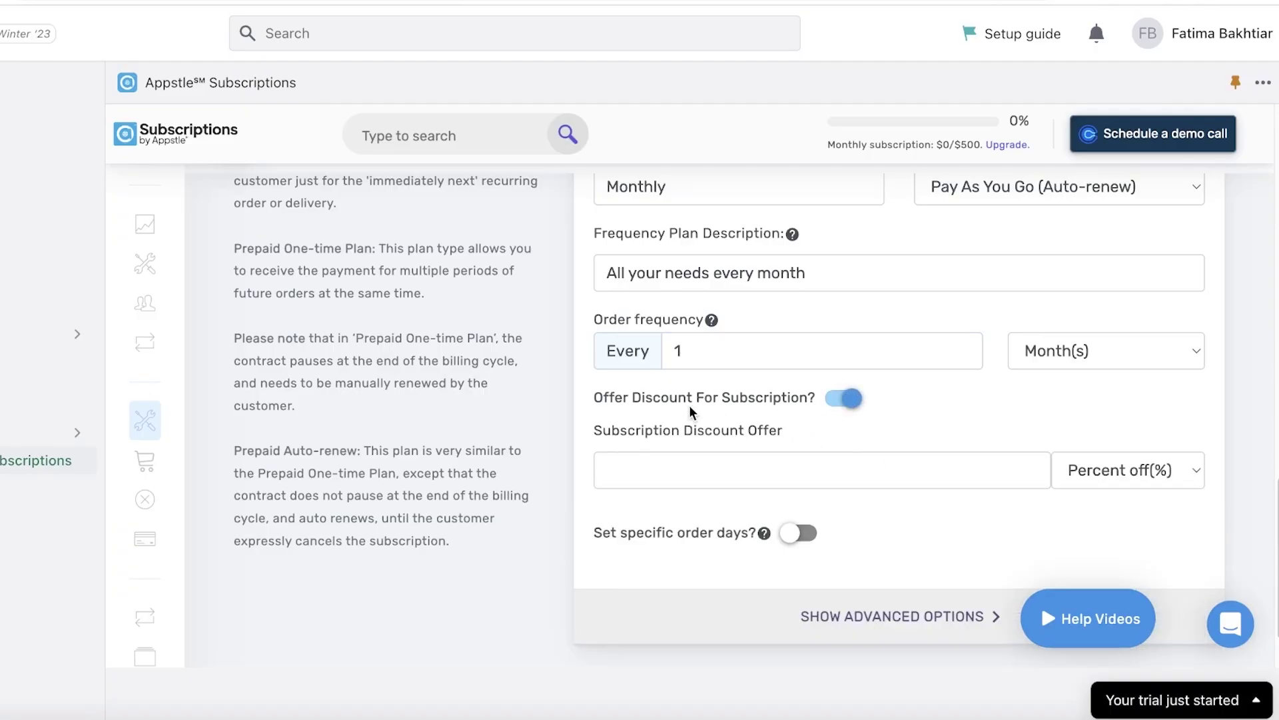
left_click(719, 483)
left_click(1122, 485)
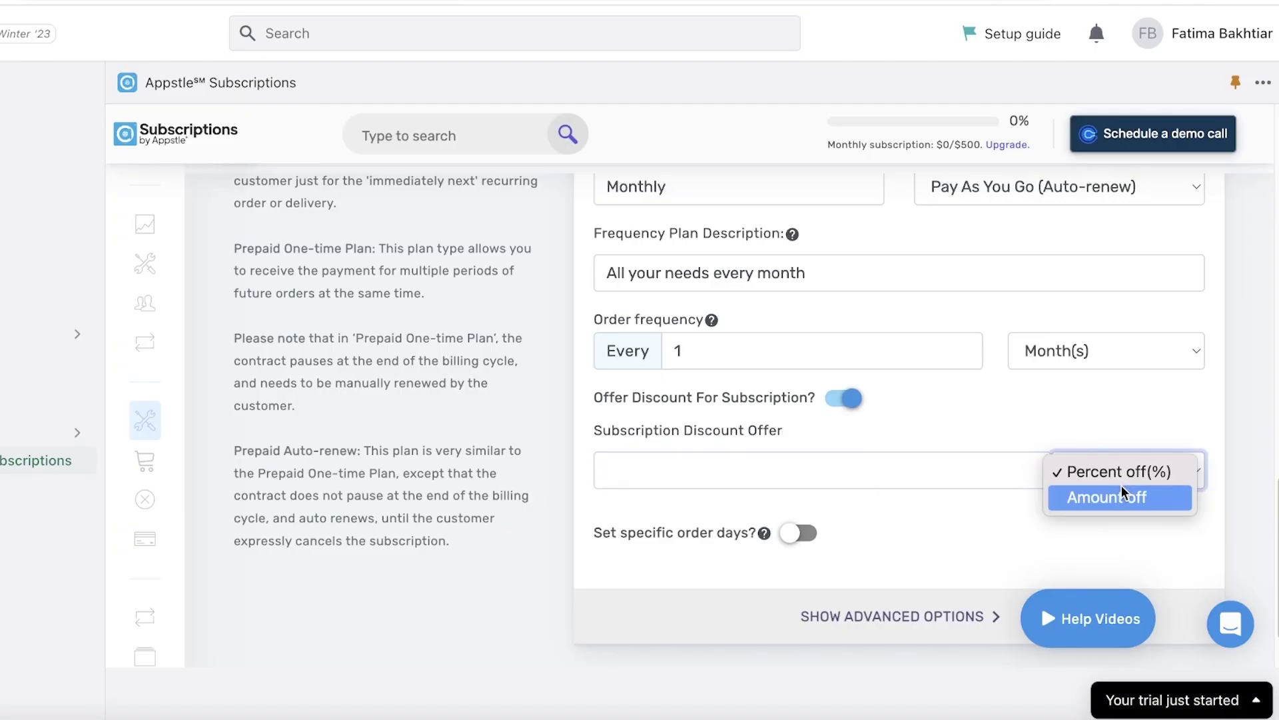
left_click(850, 469)
left_click(851, 470)
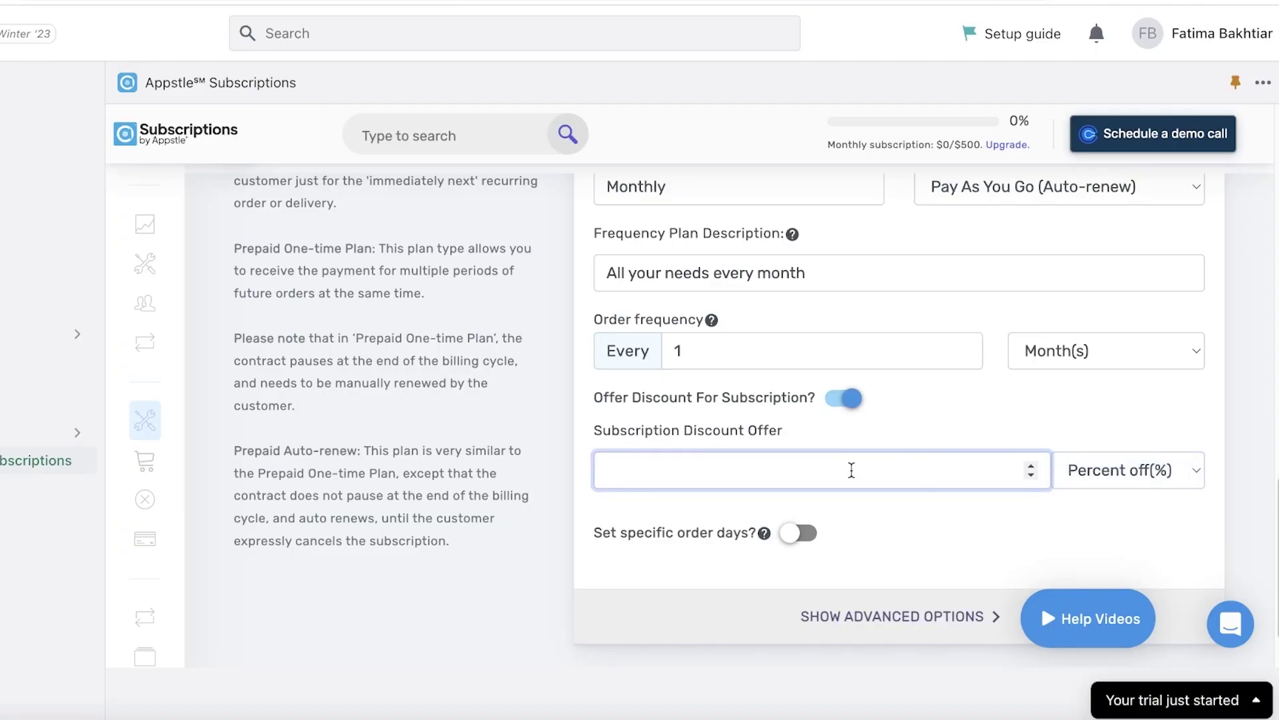
left_click(981, 446)
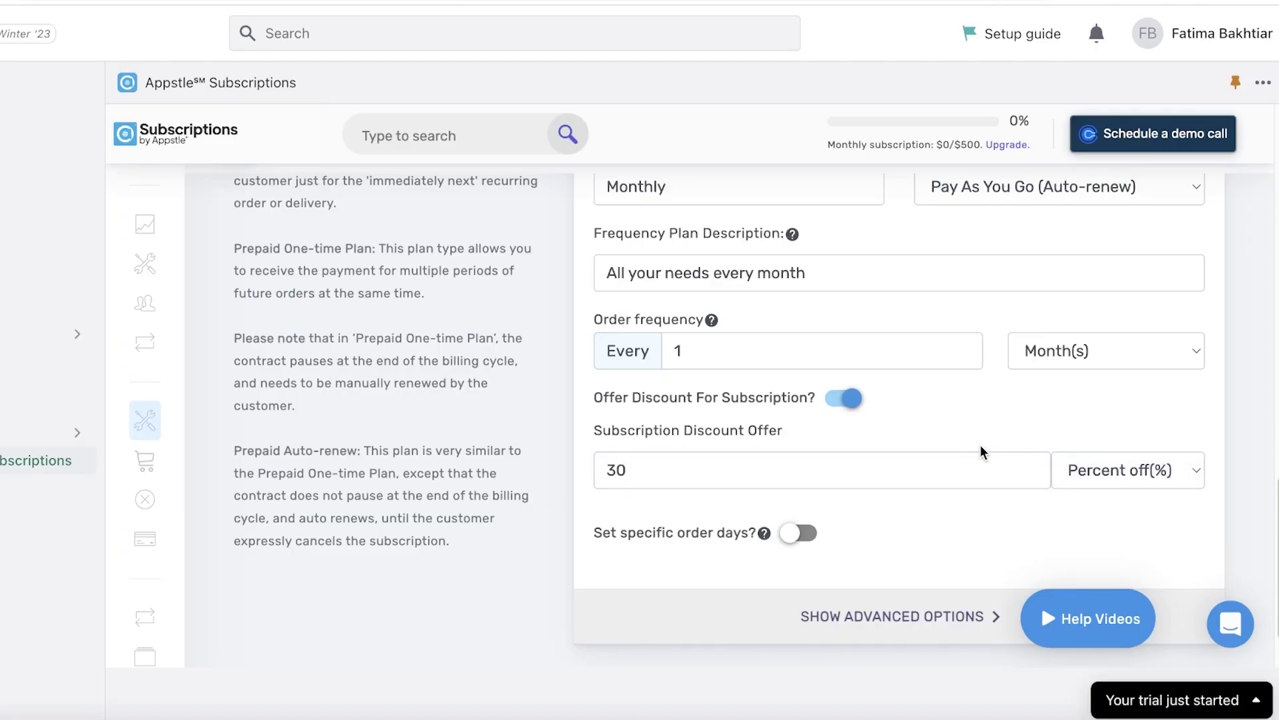
Step: Review the plan settings, expanding and then collapsing the advanced options
scroll(1106, 280, "up", 10)
scroll(909, 387, "down", 6)
scroll(910, 389, "up", 8)
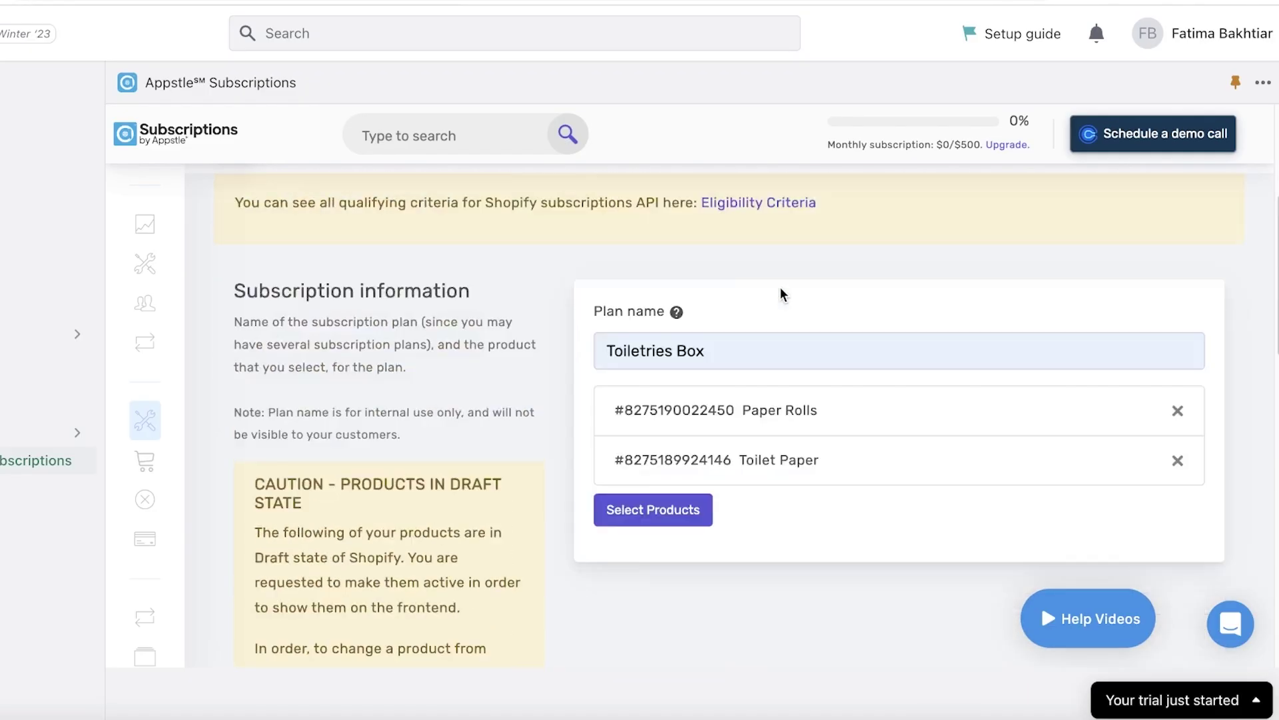
scroll(786, 295, "down", 15)
scroll(978, 305, "down", 1)
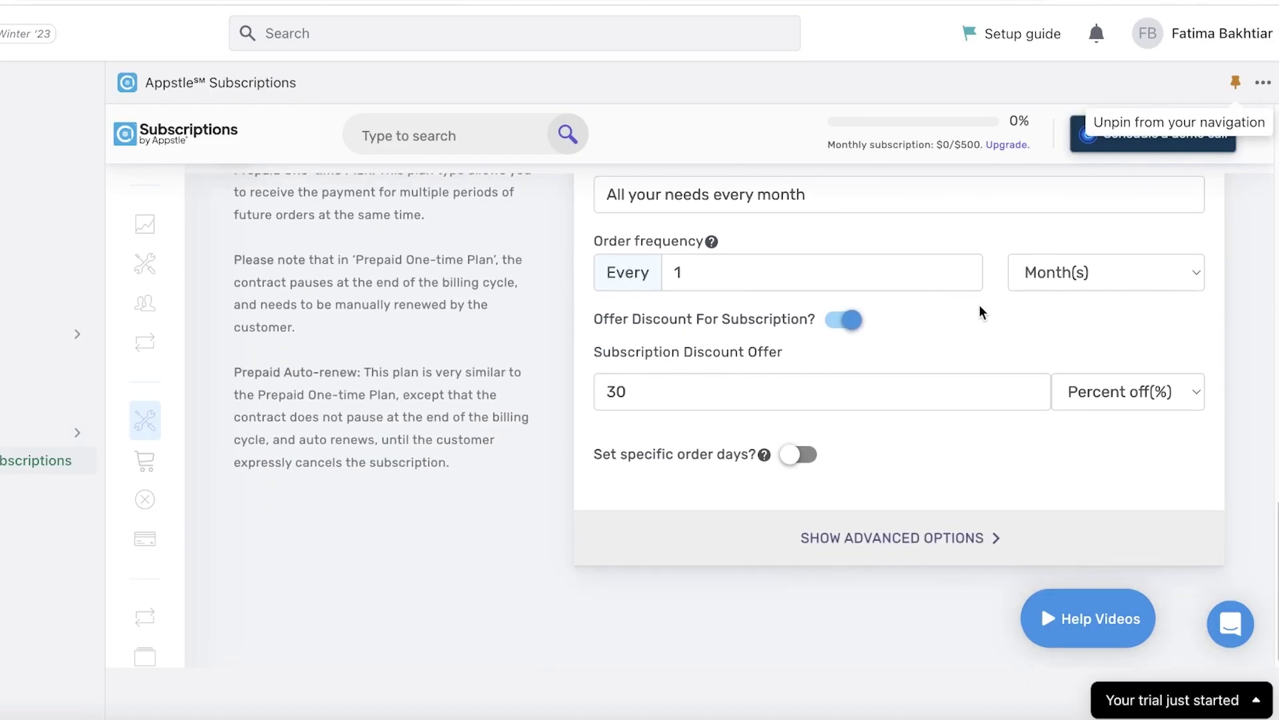
scroll(1041, 320, "up", 8)
scroll(1066, 433, "down", 8)
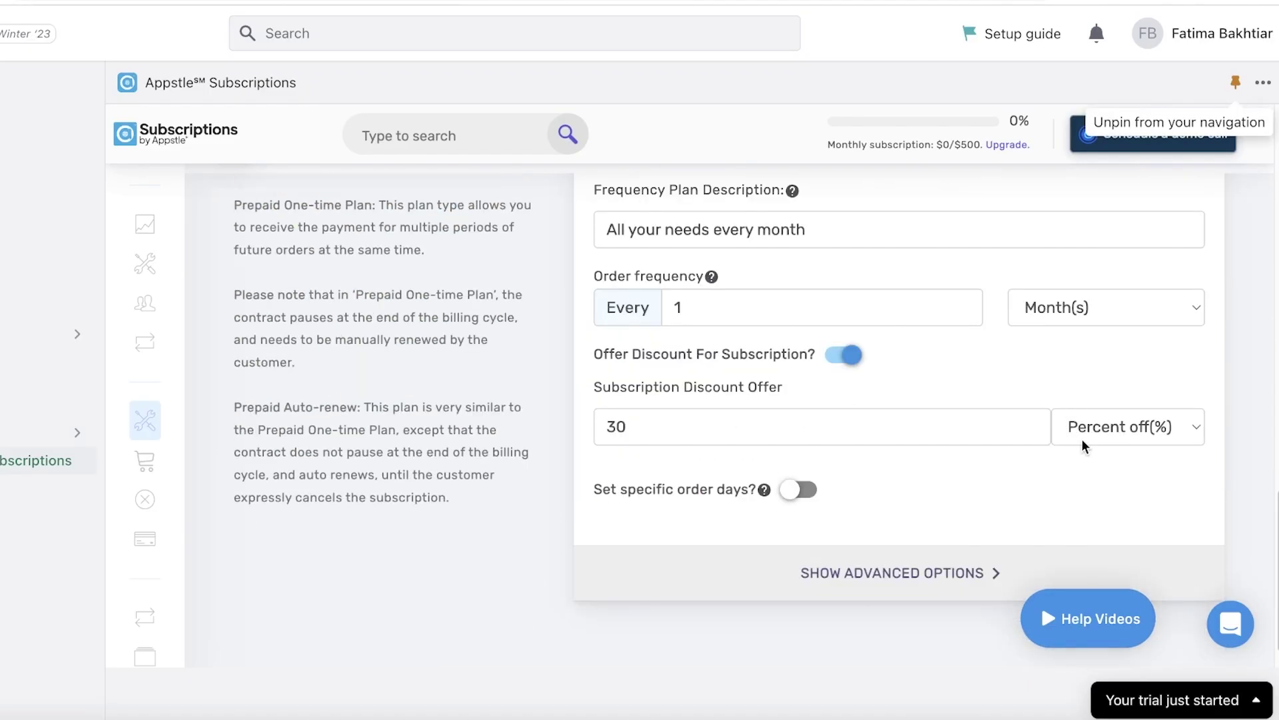
left_click(866, 570)
scroll(877, 314, "down", 5)
scroll(953, 313, "up", 10)
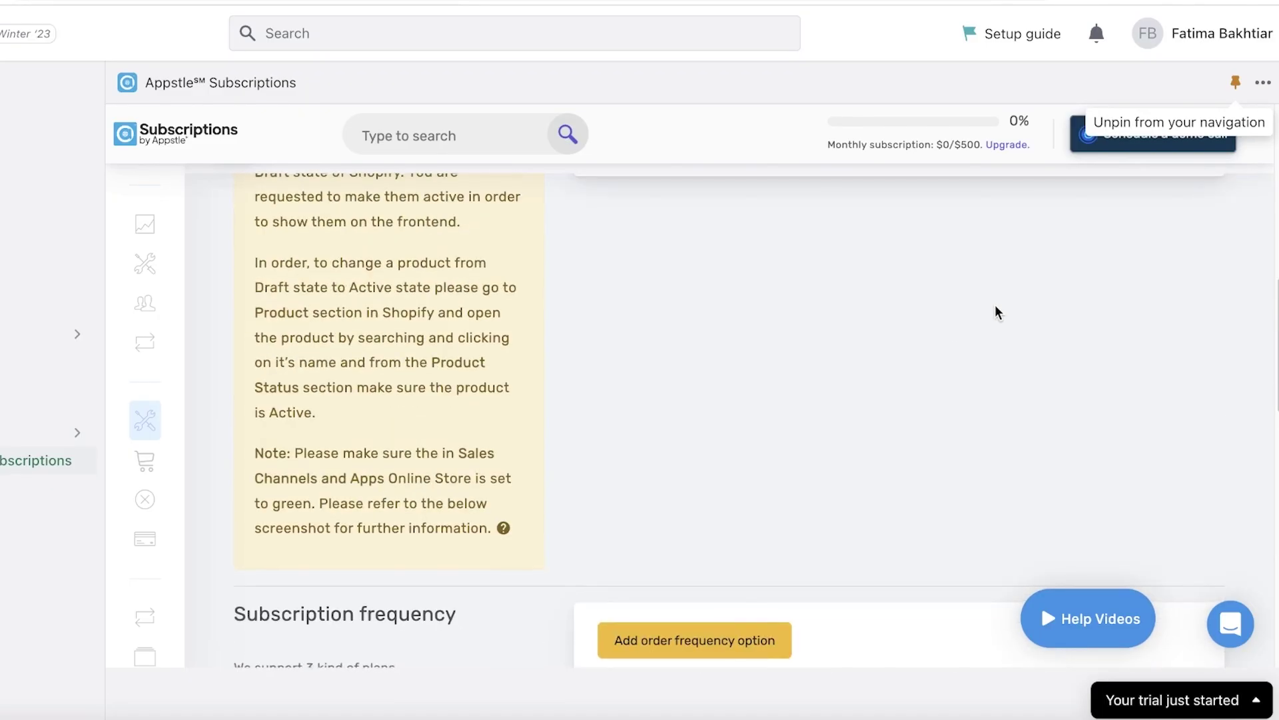
scroll(1098, 207, "up", 10)
scroll(1085, 262, "down", 5)
scroll(749, 378, "up", 4)
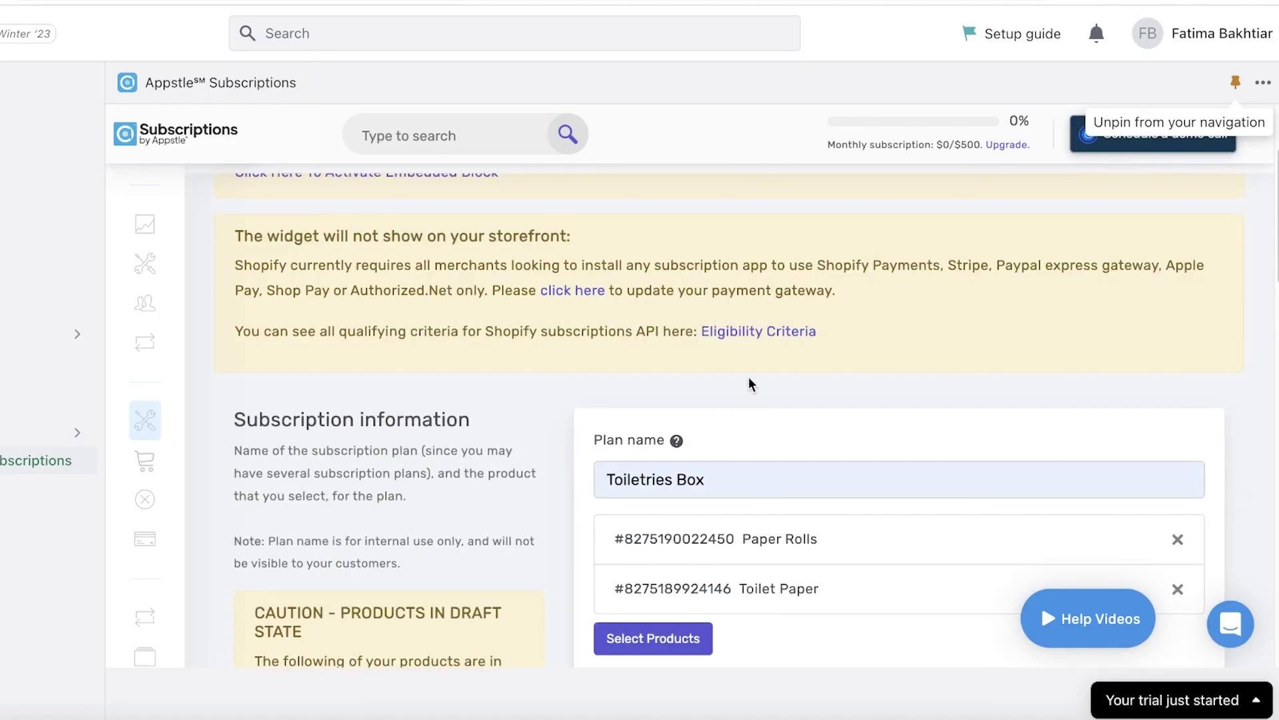
scroll(749, 378, "down", 15)
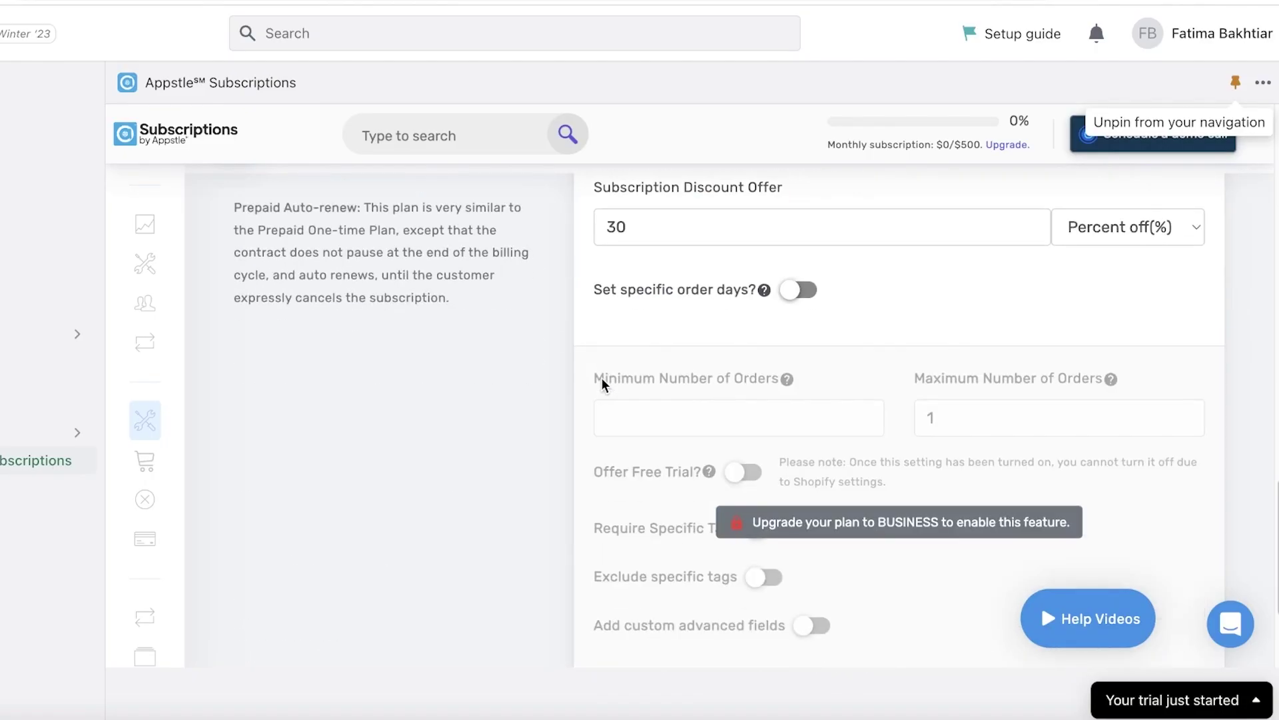
scroll(601, 377, "down", 3)
left_click(903, 558)
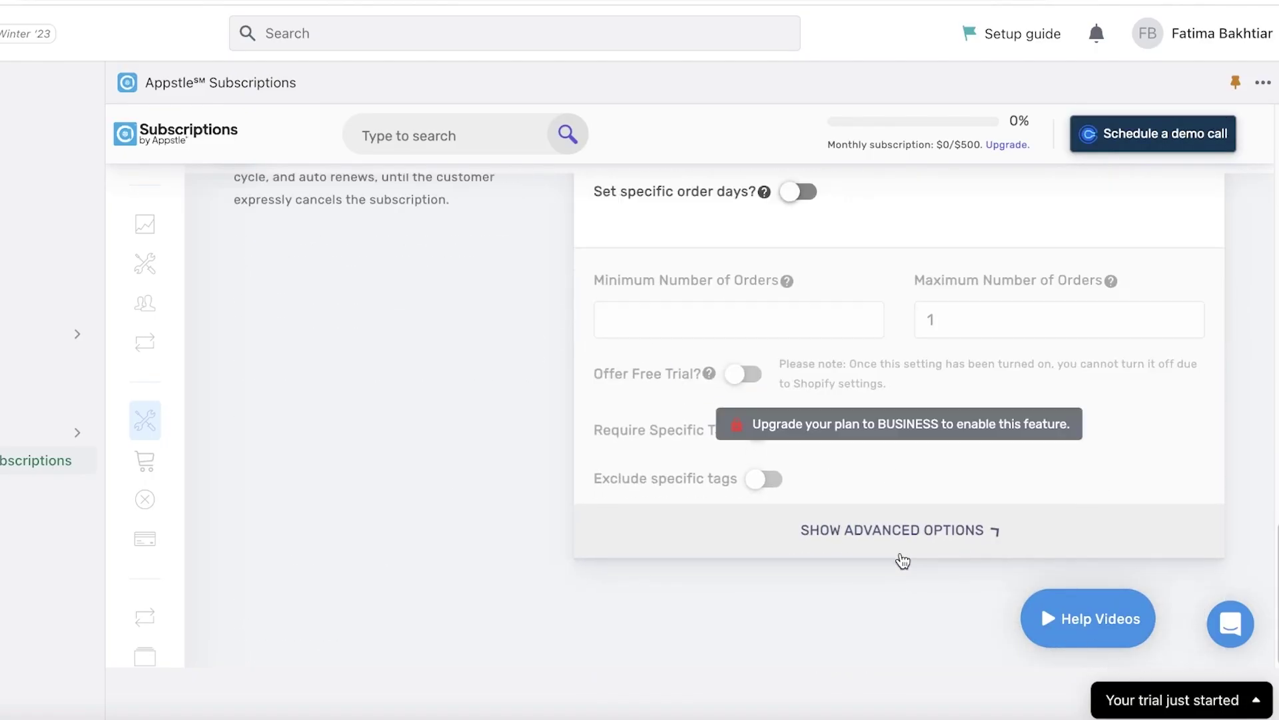
Step: Save the Toiletries Box subscription plan
scroll(901, 556, "up", 15)
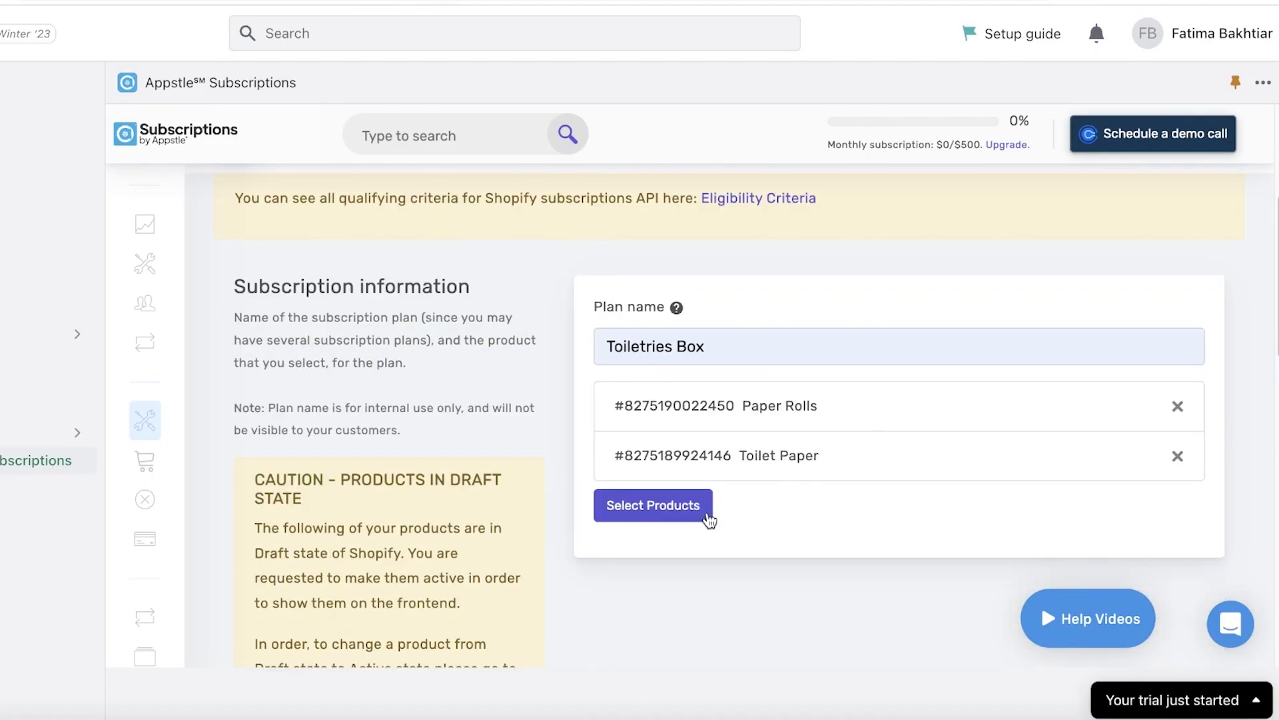
scroll(703, 513, "up", 5)
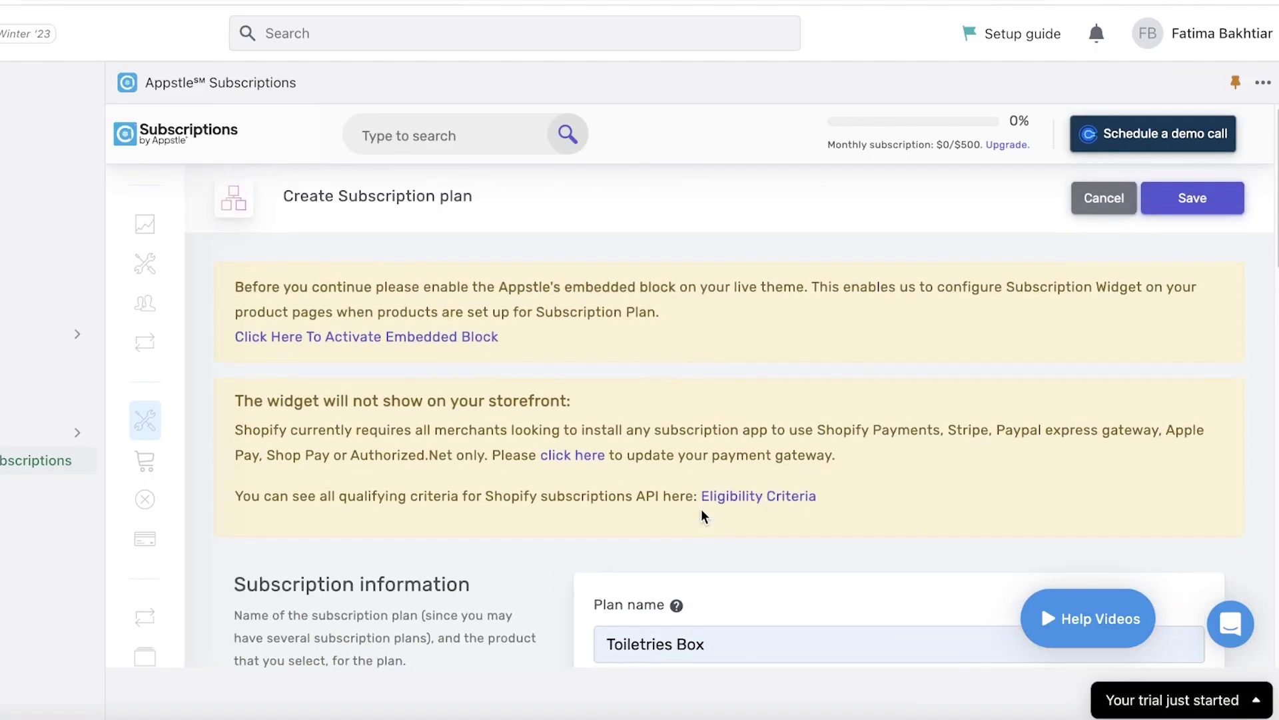
left_click(1178, 206)
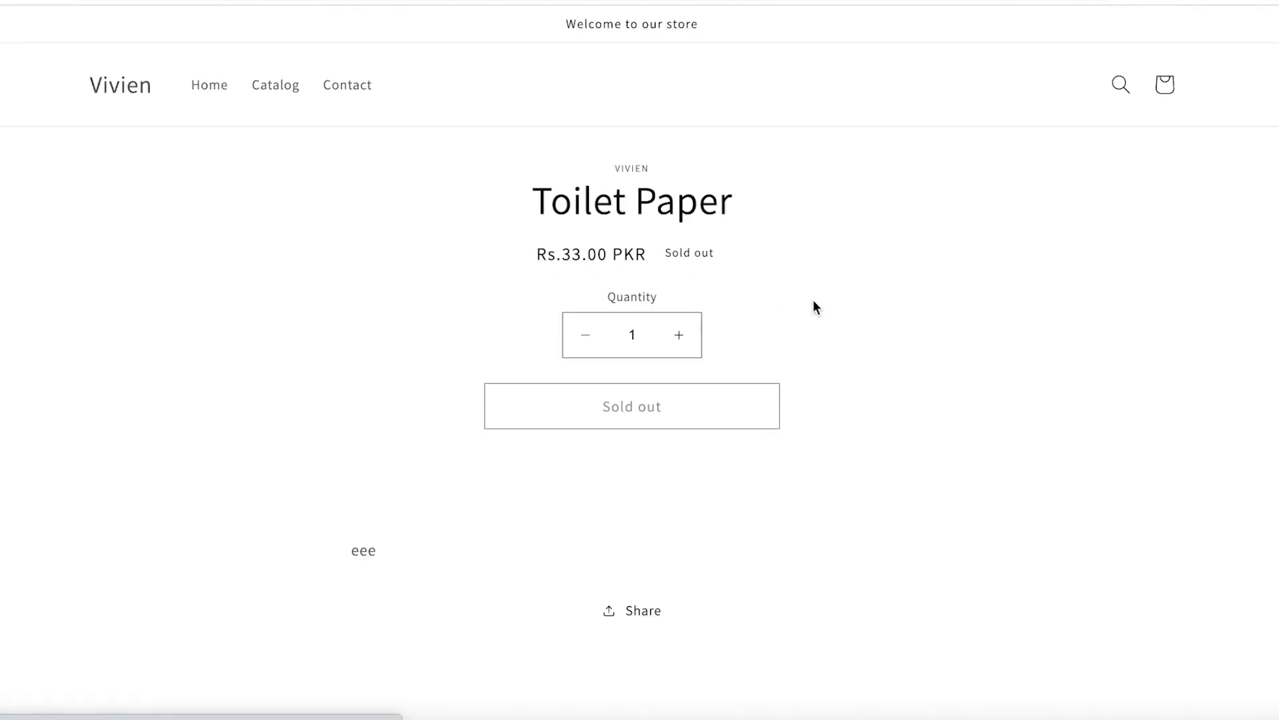
Step: Dismiss the plan-created notification and check the Toiletries Box row showing 2 products
scroll(814, 305, "down", 1)
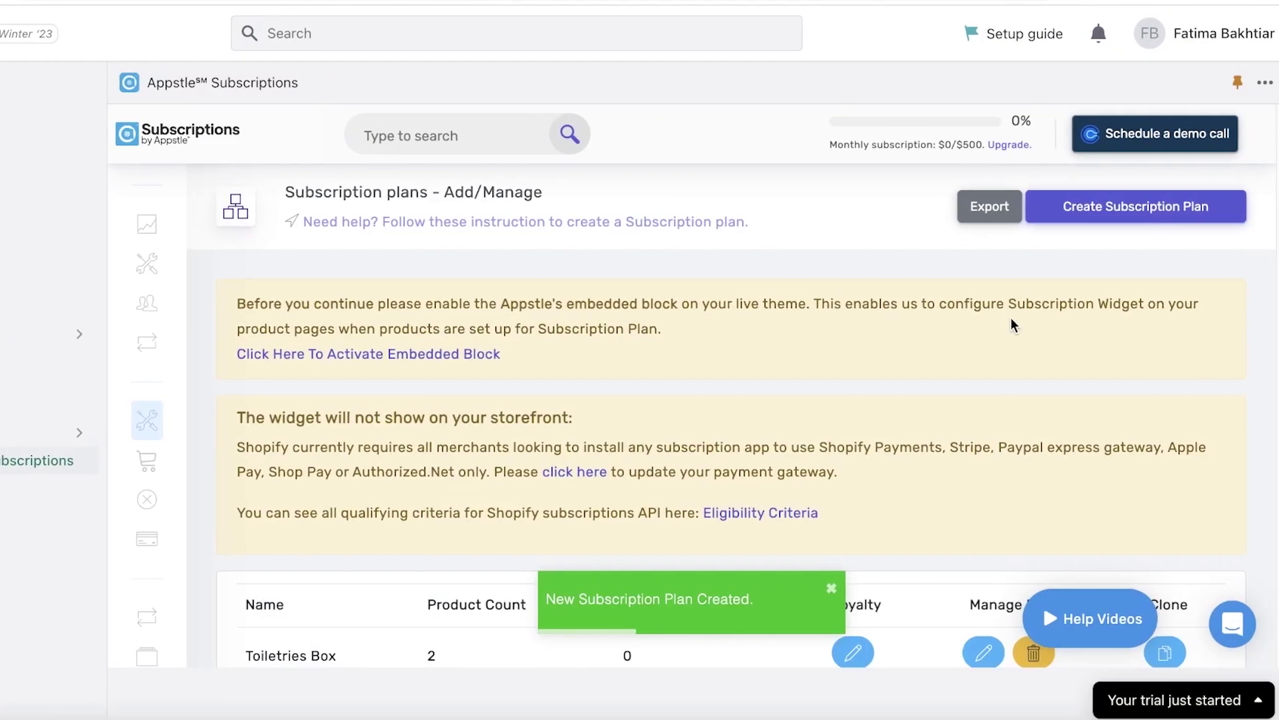
scroll(1014, 329, "down", 2)
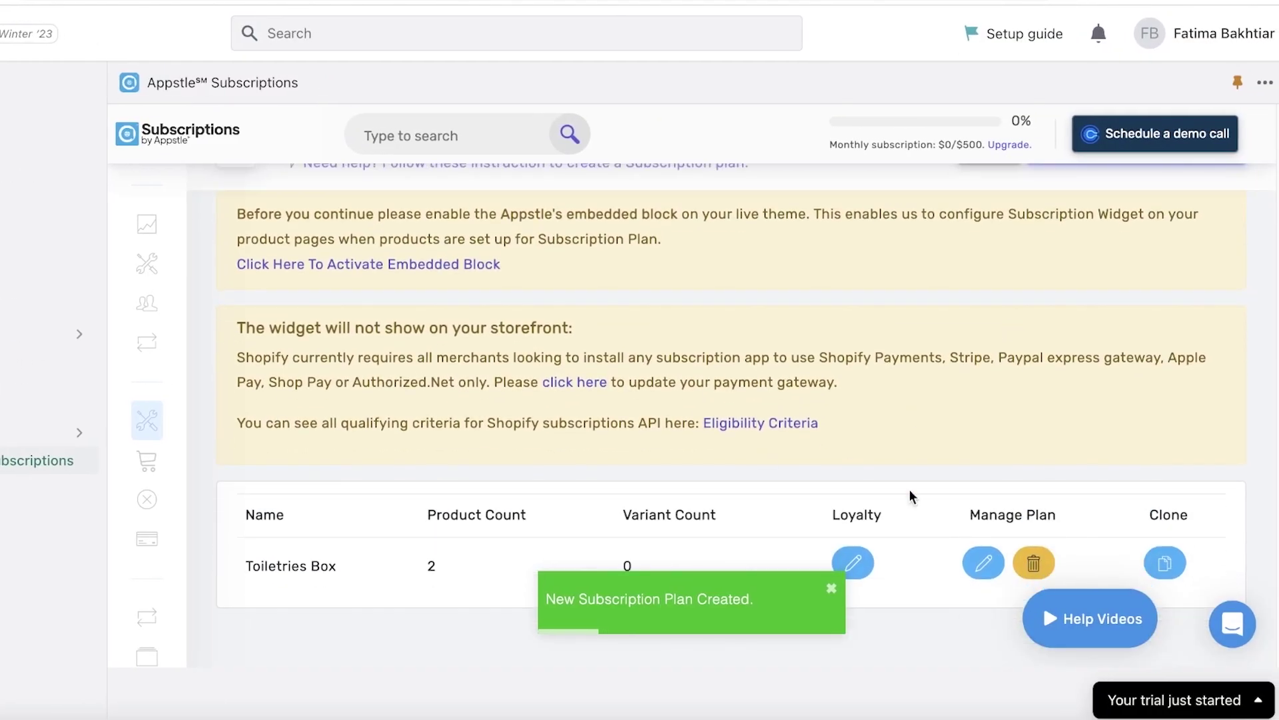
left_click(828, 588)
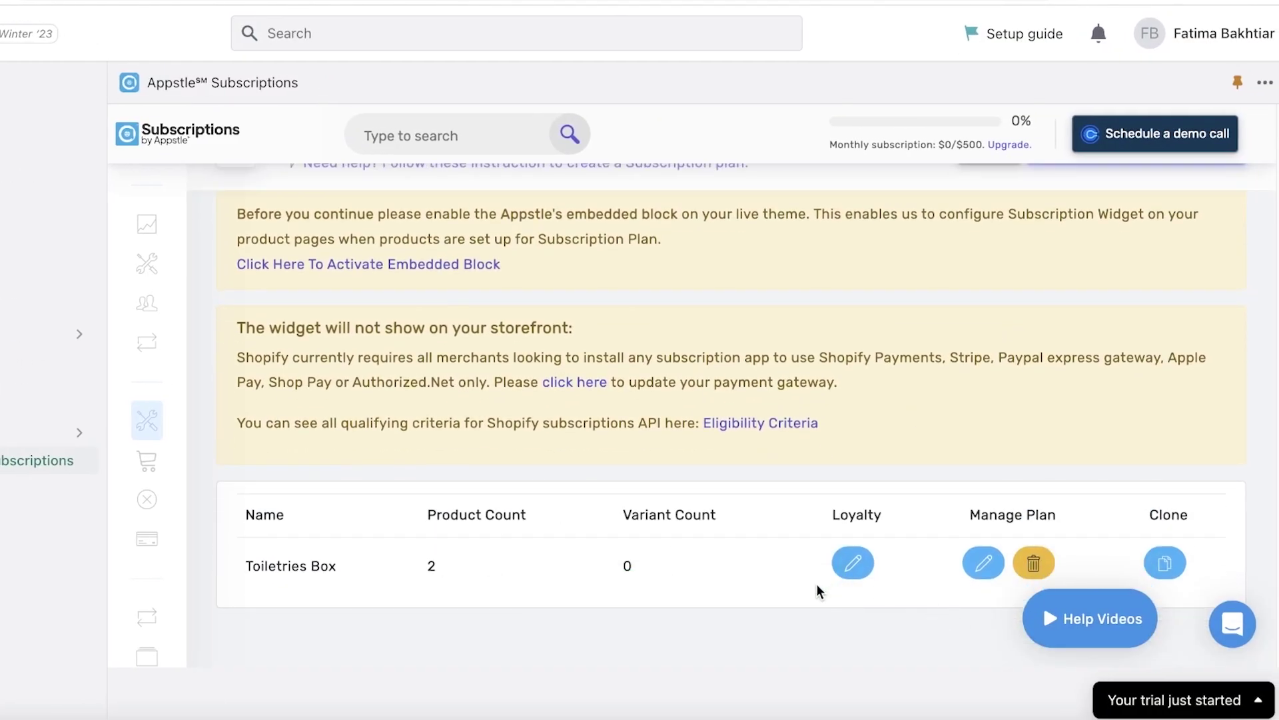
left_click(853, 564)
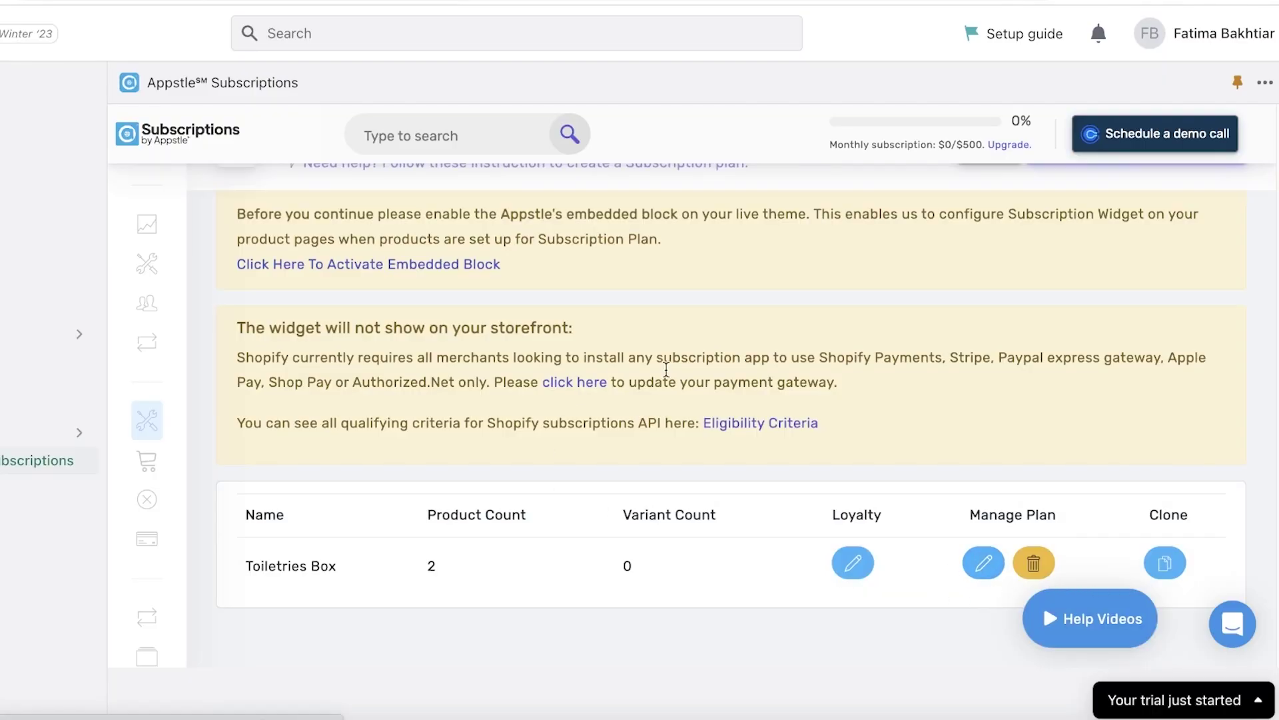
Step: Switch to the online store and browse its Catalog to the Toilet Paper product
left_click(746, 2)
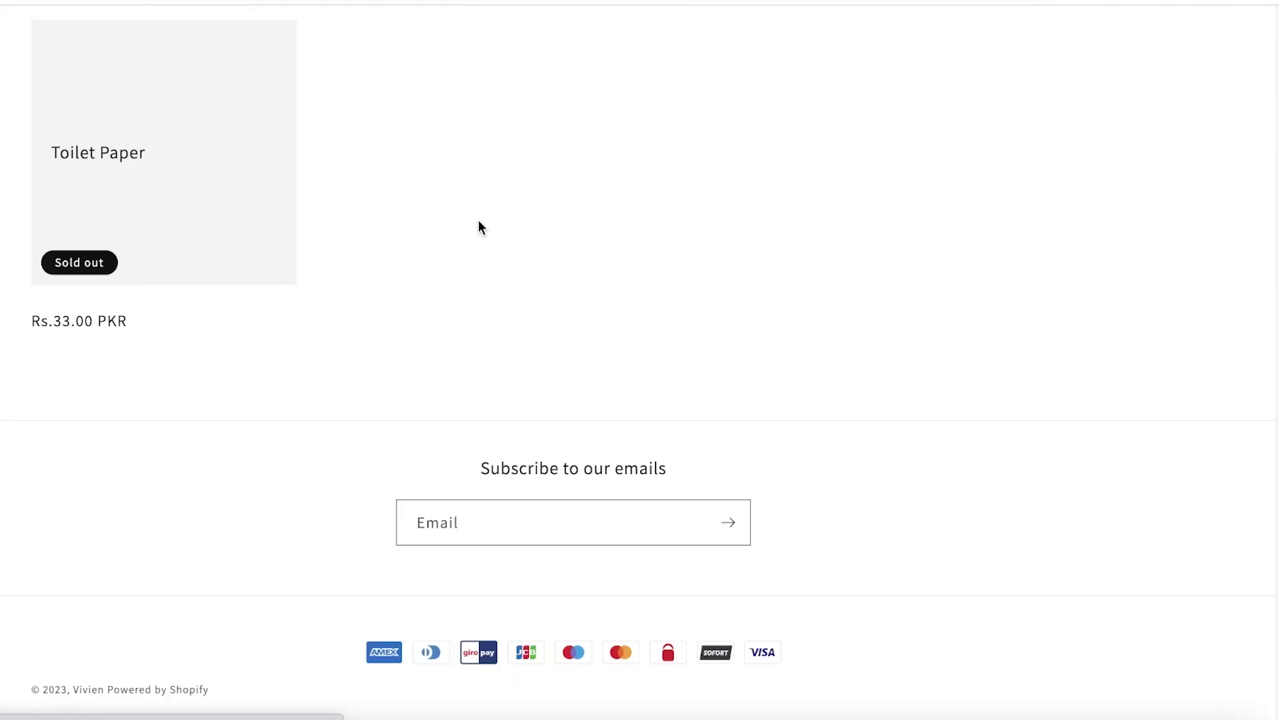
scroll(477, 226, "up", 10)
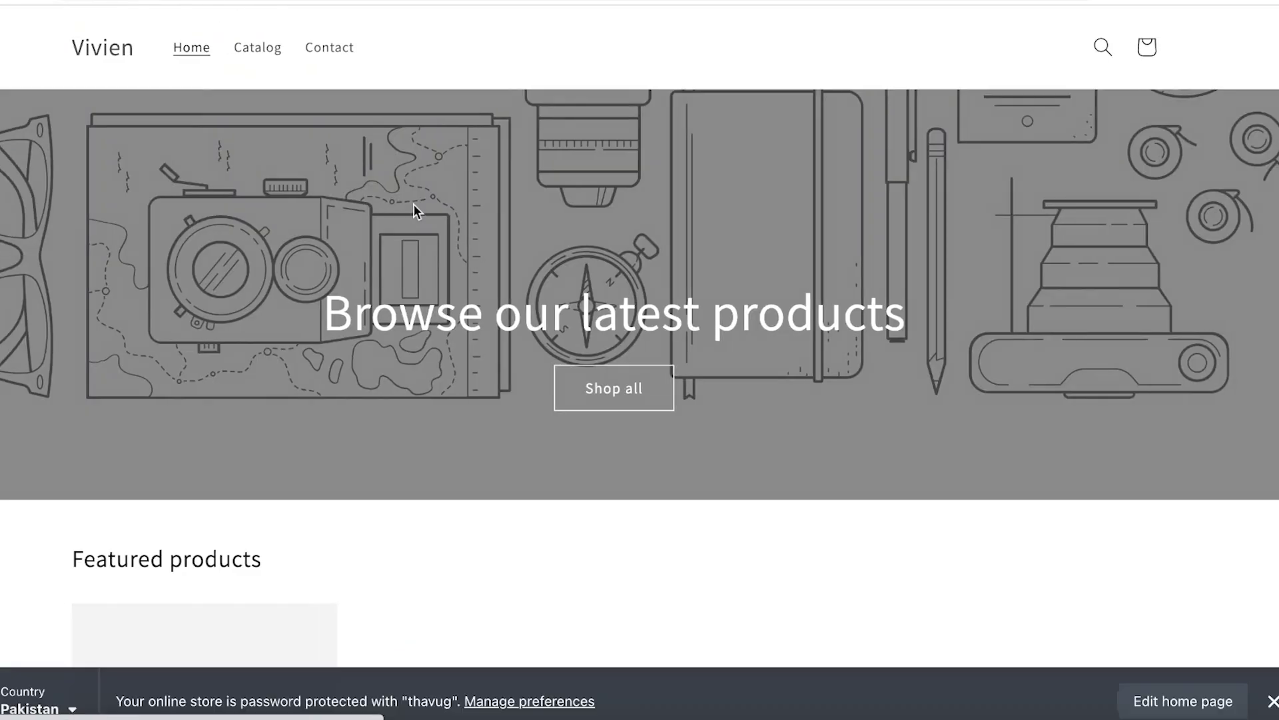
left_click(265, 59)
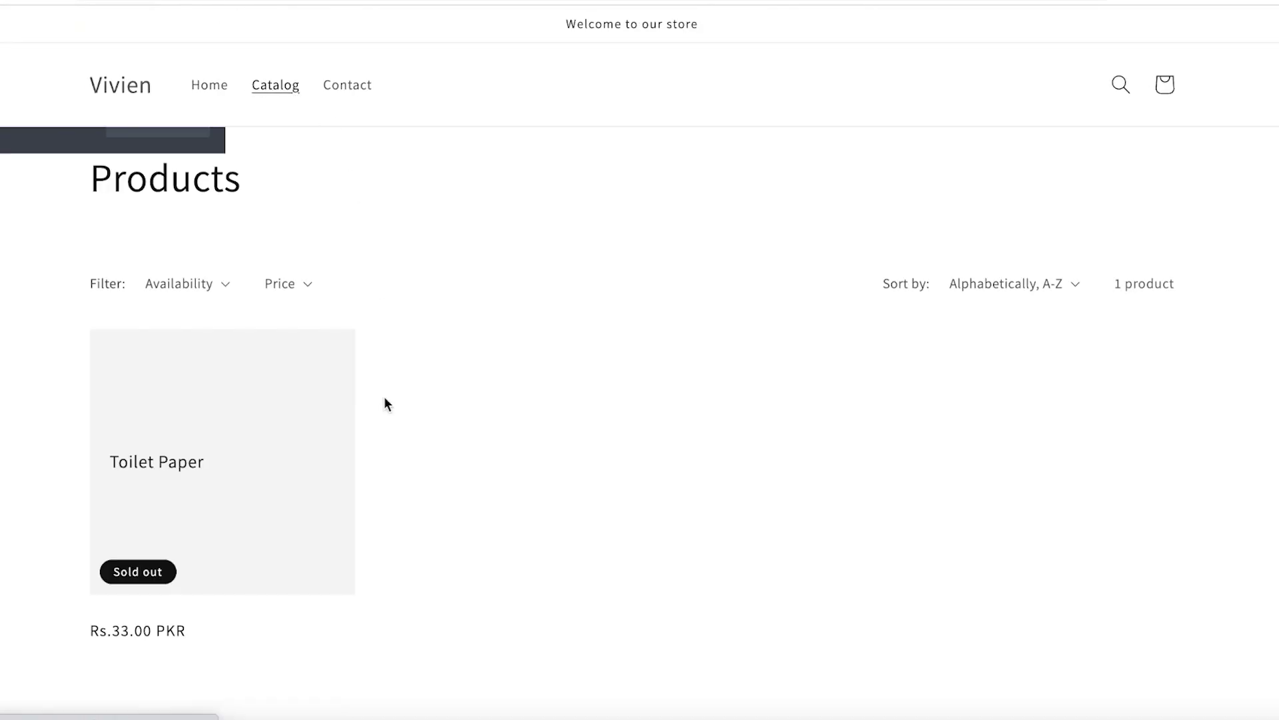
scroll(797, 314, "down", 5)
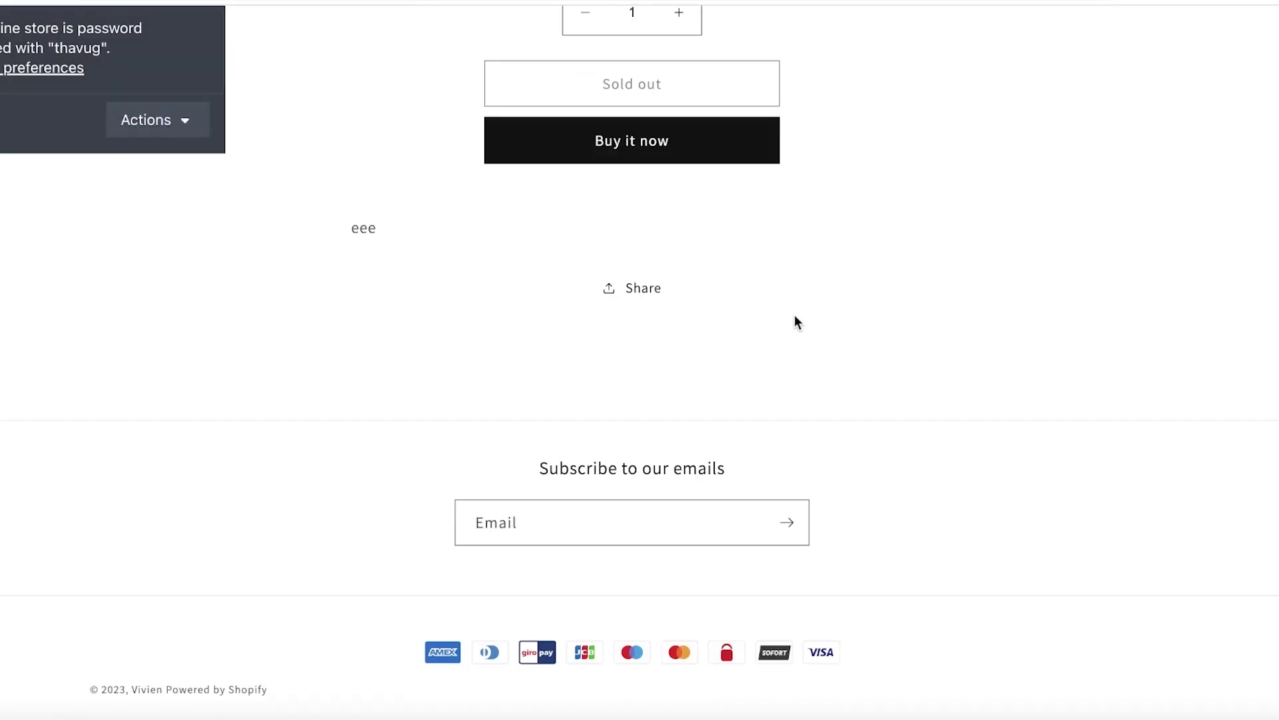
scroll(794, 315, "up", 4)
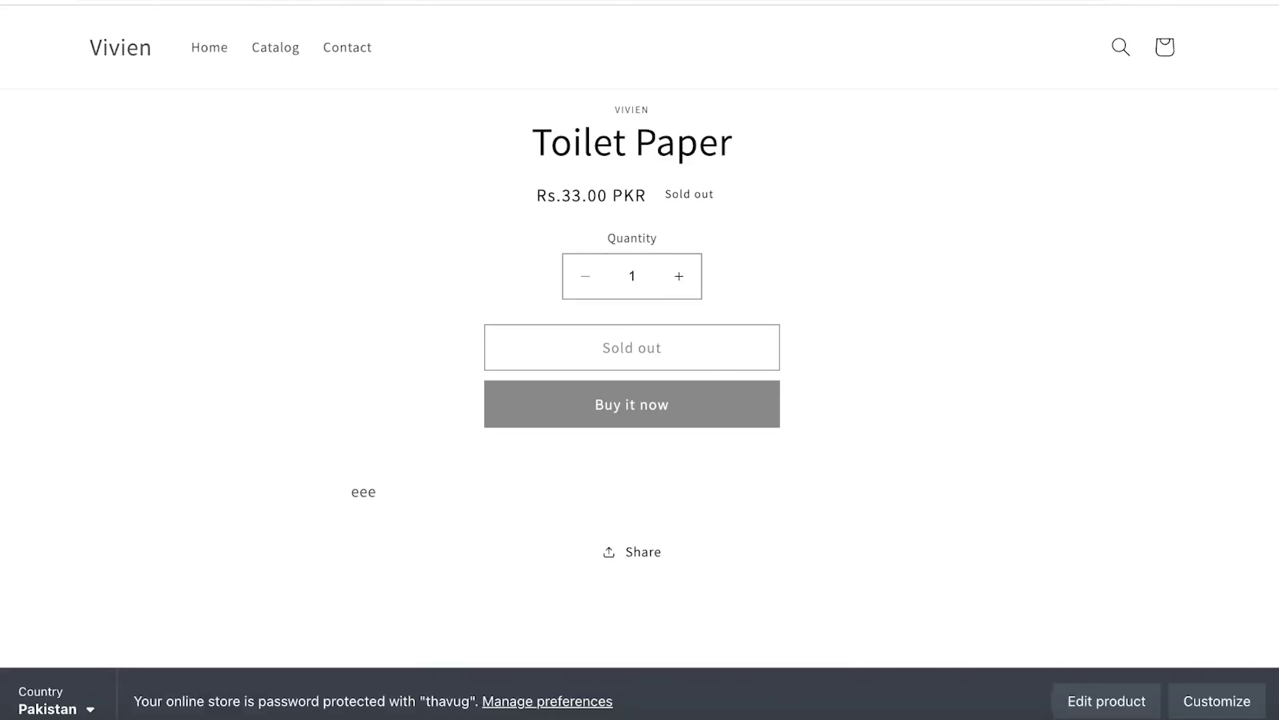